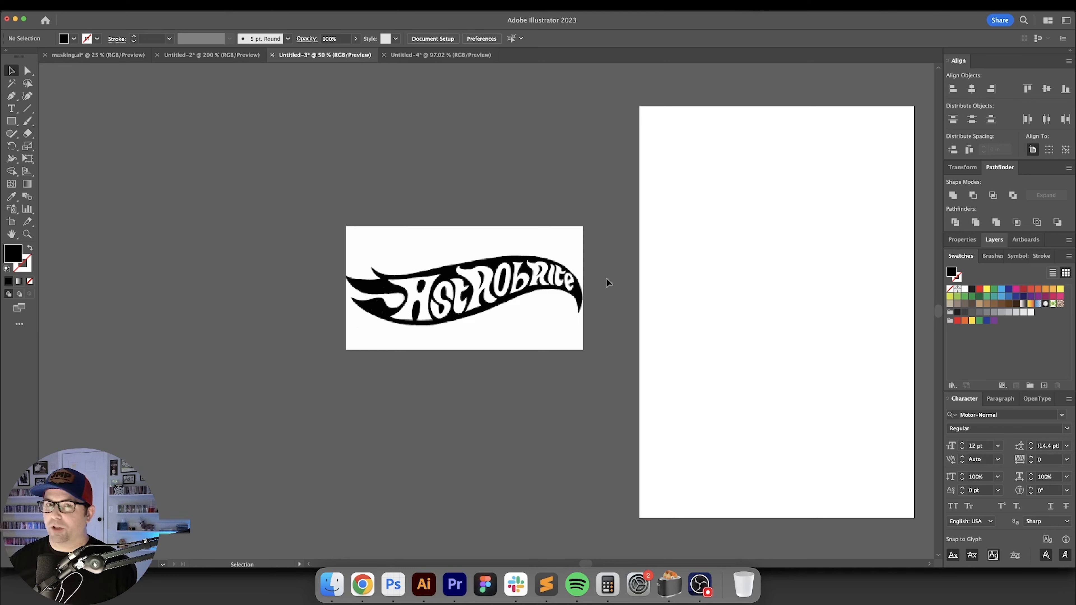
Enlarge the rainbow Apple reference image beside the artboard.
{"action": "scroll", "coordinate": [607, 283], "scroll_direction": "right", "scroll_amount": 15}
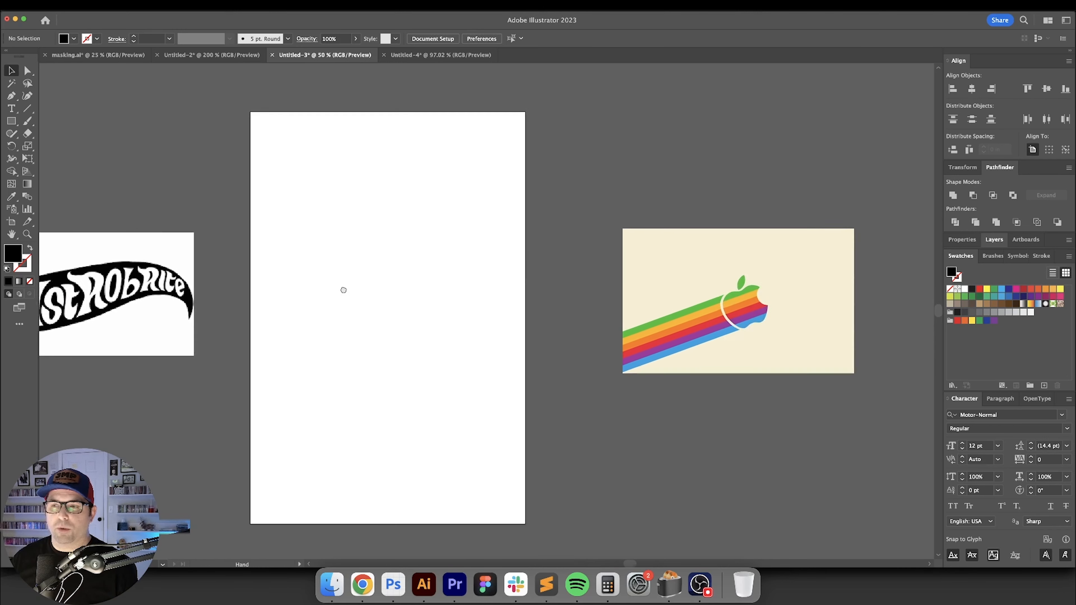
{"action": "left_click", "coordinate": [545, 286]}
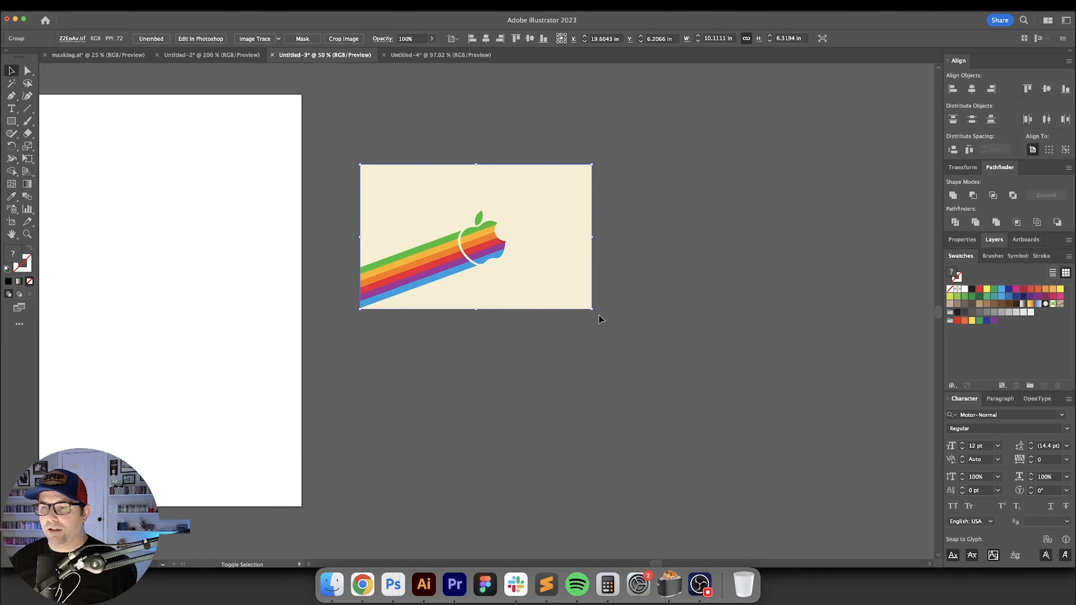
{"action": "left_click_drag", "start_coordinate": [592, 310], "coordinate": [663, 353]}
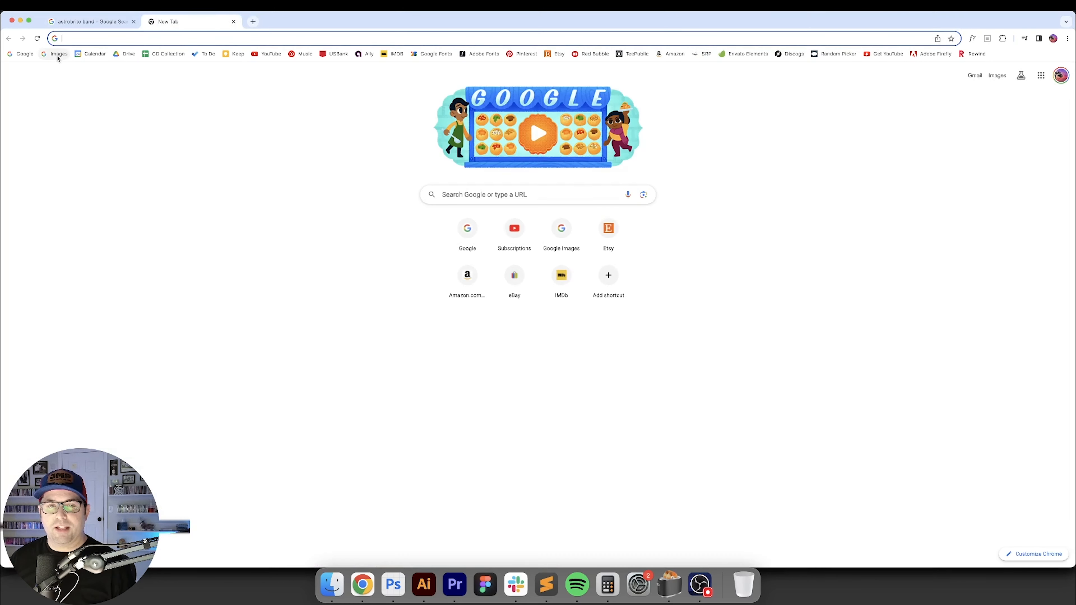
Search Google Images for "astronaut helmet vector" and browse the results.
{"action": "left_click", "coordinate": [58, 53]}
{"action": "type", "text": "astronaut helmet vecto"}
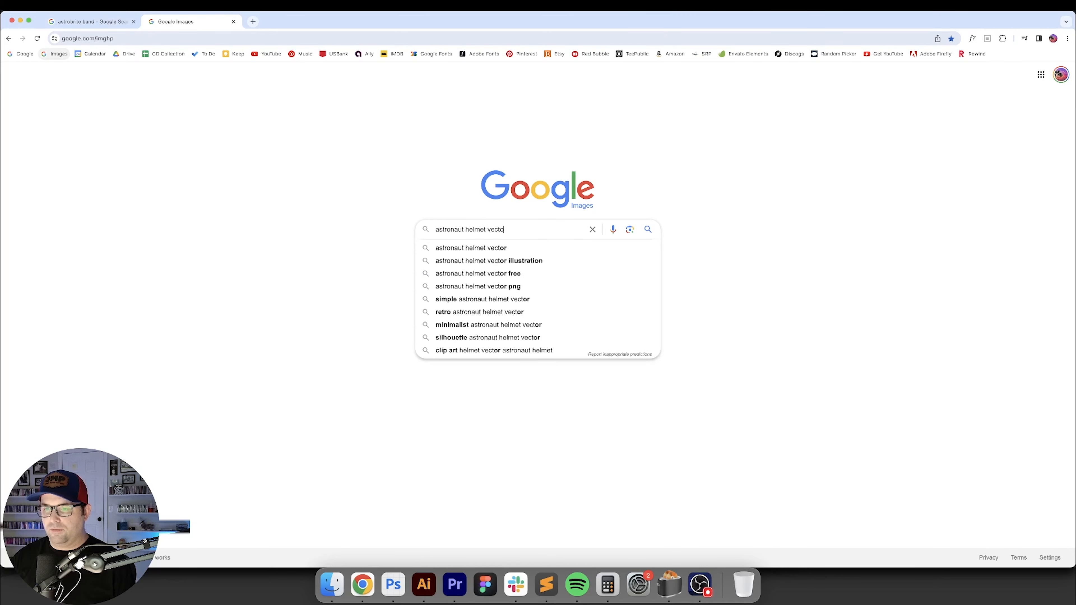
{"action": "type", "text": "r"}
{"action": "key", "text": "Return"}
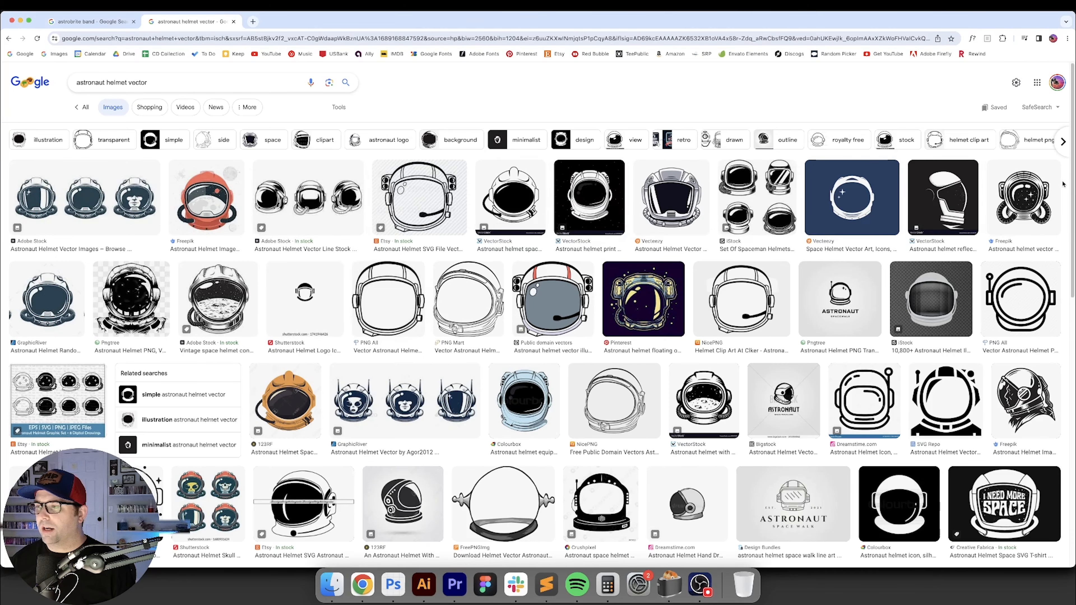
{"action": "left_click_drag", "start_coordinate": [1072, 184], "coordinate": [1074, 272]}
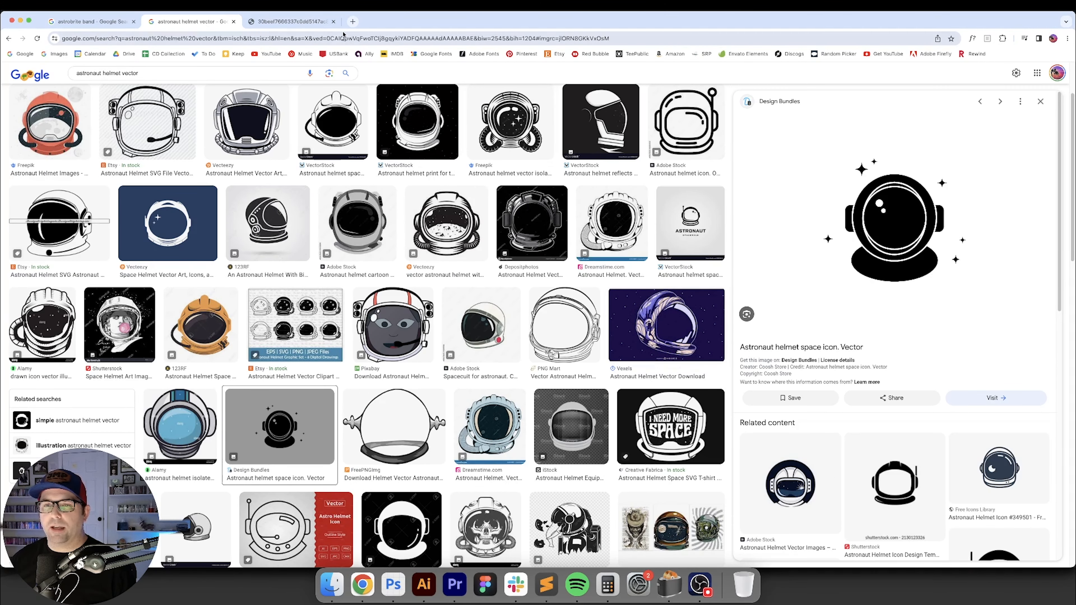
Copy the full-size black space helmet icon from the browser and paste it into the Illustrator document.
{"action": "left_click", "coordinate": [293, 21]}
{"action": "right_click", "coordinate": [572, 281]}
{"action": "left_click", "coordinate": [599, 307]}
{"action": "left_click", "coordinate": [424, 585]}
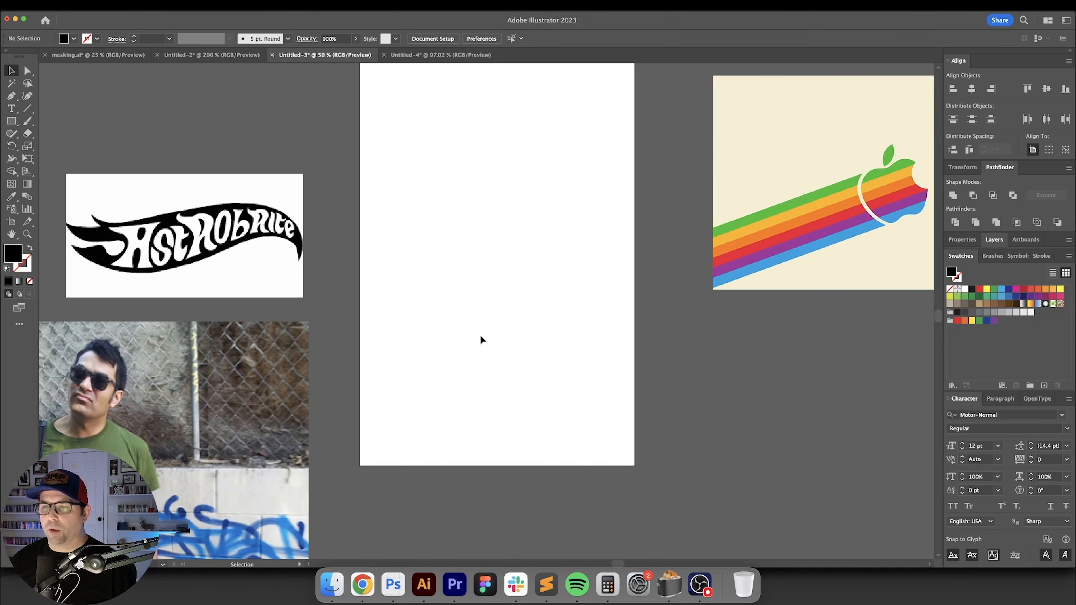
{"action": "key", "text": "super+v"}
{"action": "key", "text": "super+minus"}
{"action": "scroll", "coordinate": [127, 224], "scroll_direction": "left", "scroll_amount": 2}
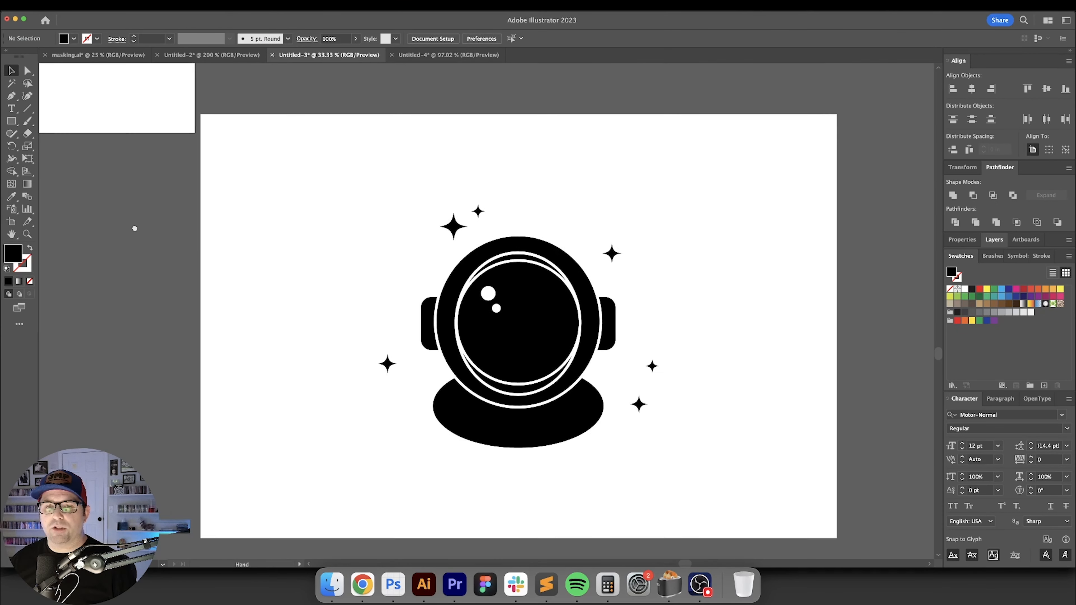
Image-trace the pasted helmet picture with the default preset and expand the tracing into editable vector paths.
{"action": "left_click", "coordinate": [268, 270]}
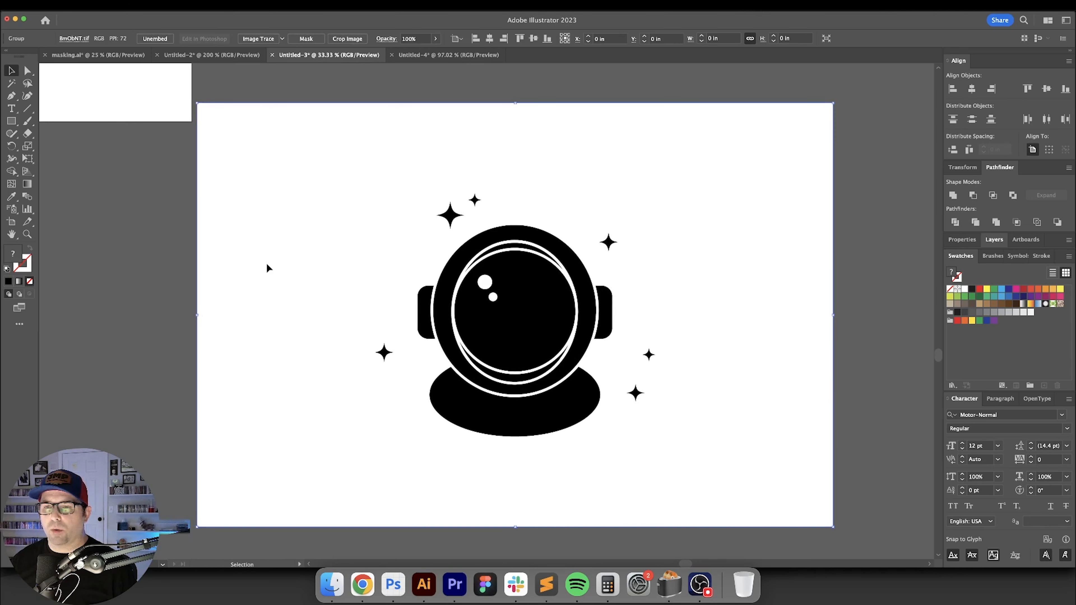
{"action": "left_click", "coordinate": [264, 40]}
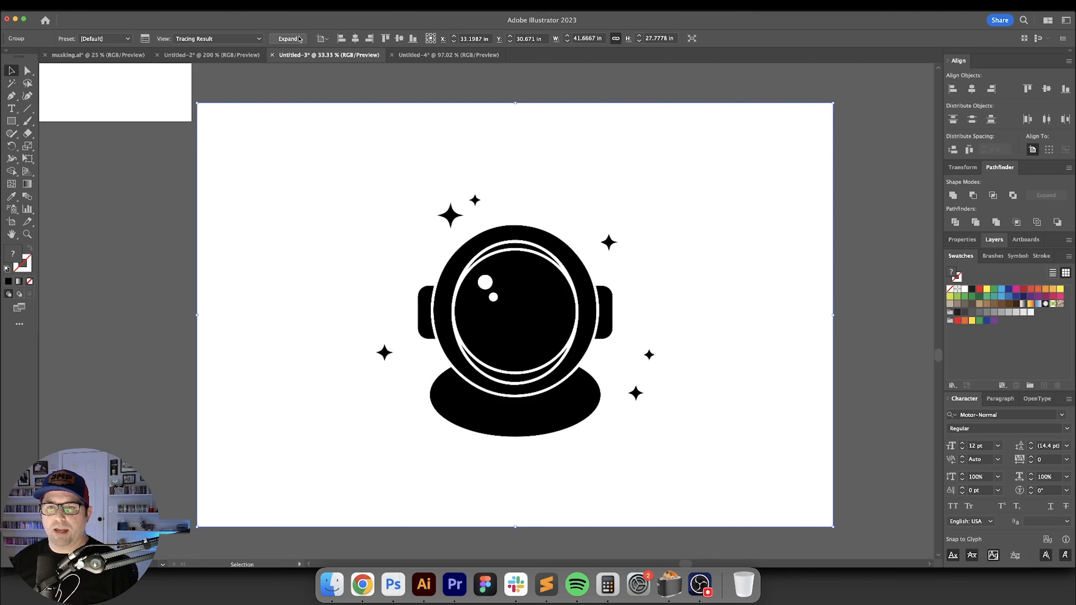
{"action": "left_click", "coordinate": [287, 39]}
Select all white areas of the traced helmet with the Magic Wand and delete them.
{"action": "left_click", "coordinate": [12, 84]}
{"action": "left_click", "coordinate": [383, 168]}
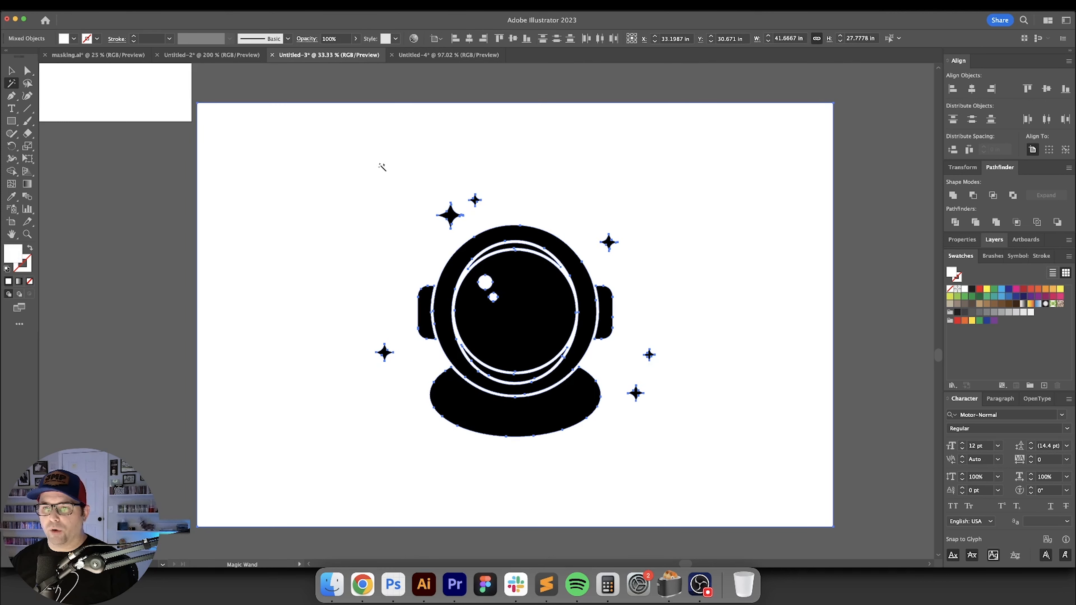
{"action": "key", "text": "Delete"}
Remove the sparkle stars surrounding the black helmet.
{"action": "key", "text": "a"}
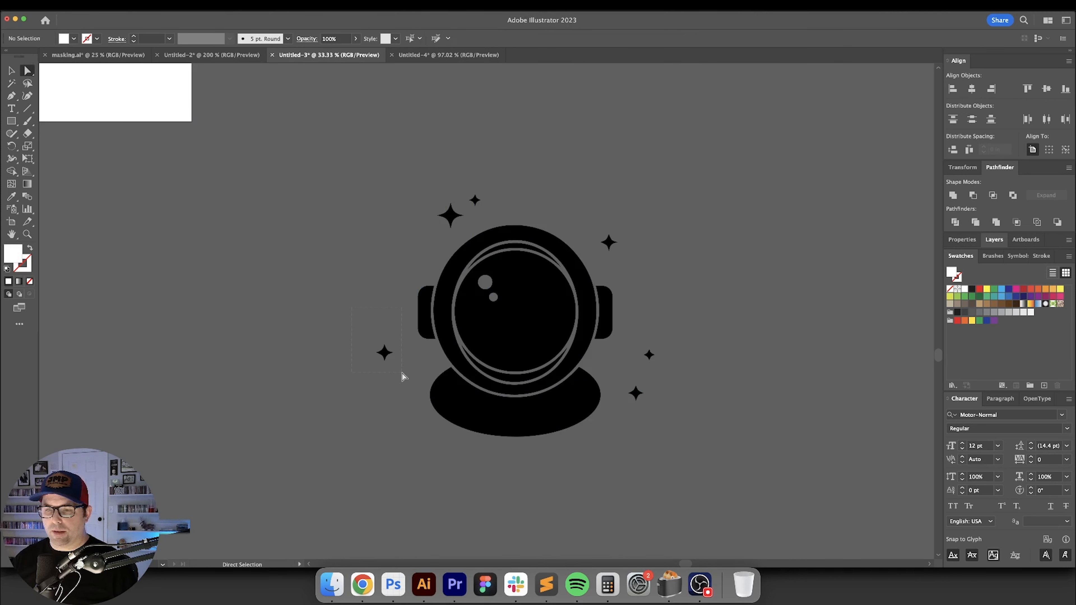
{"action": "left_click", "coordinate": [385, 353]}
{"action": "left_click_drag", "start_coordinate": [409, 165], "coordinate": [464, 207]}
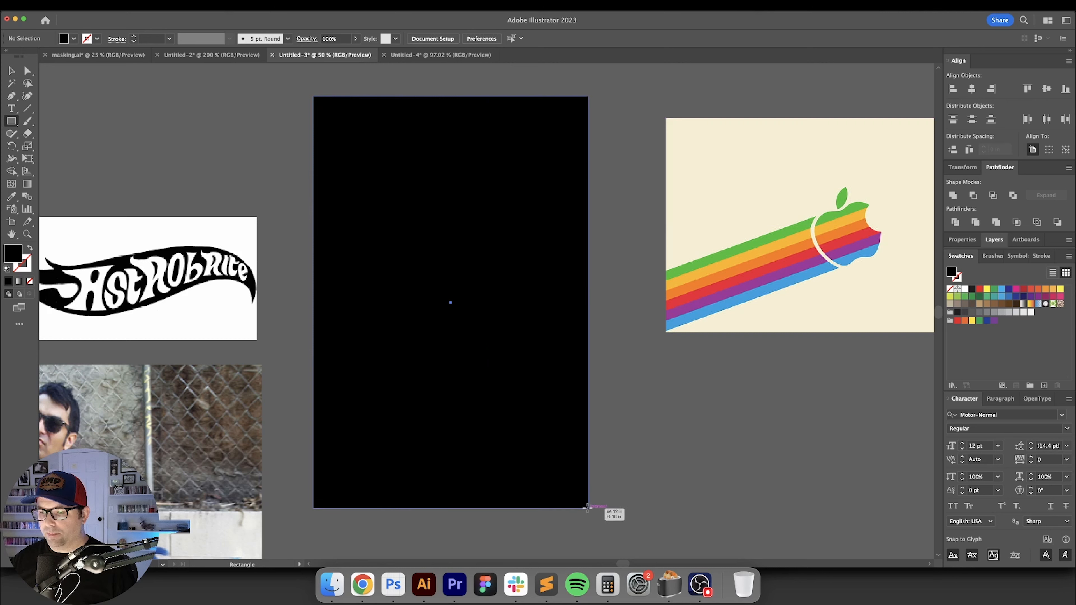
Fill the artboard-sized black rectangle with the cream colour sampled from the Apple image's background.
{"action": "key", "text": "i"}
{"action": "left_click", "coordinate": [842, 301]}
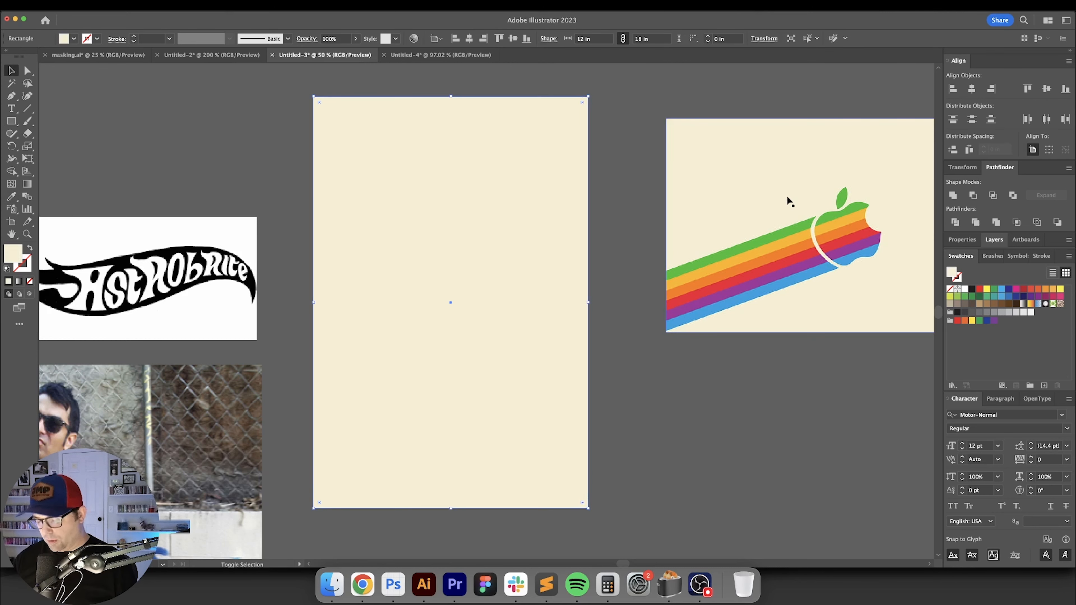
Paste the black helmet and position it below the Apple reference image.
{"action": "key", "text": "super+v"}
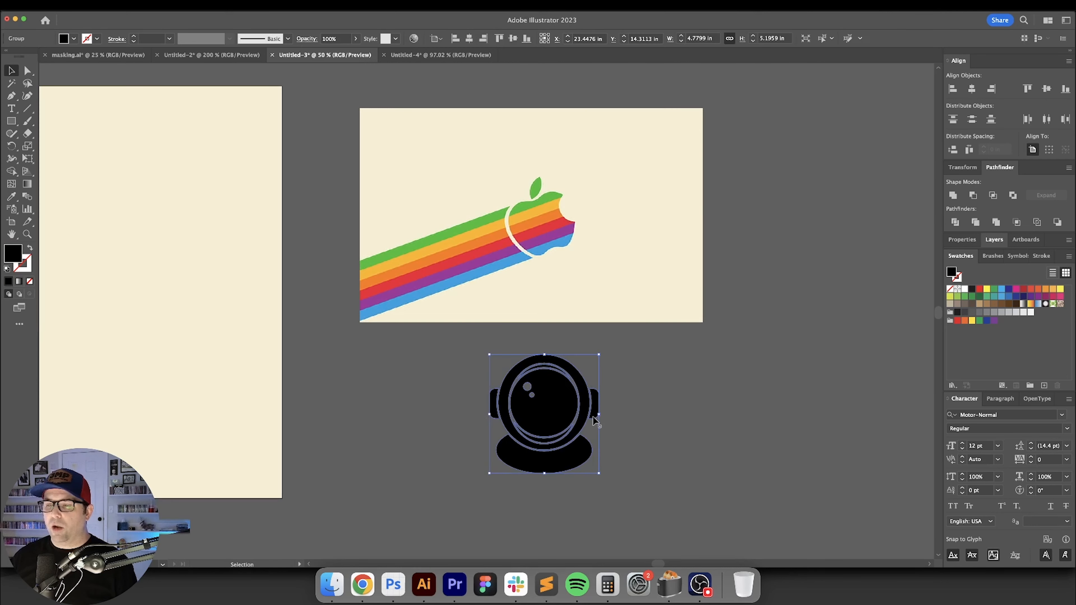
{"action": "left_click_drag", "start_coordinate": [592, 417], "coordinate": [594, 426]}
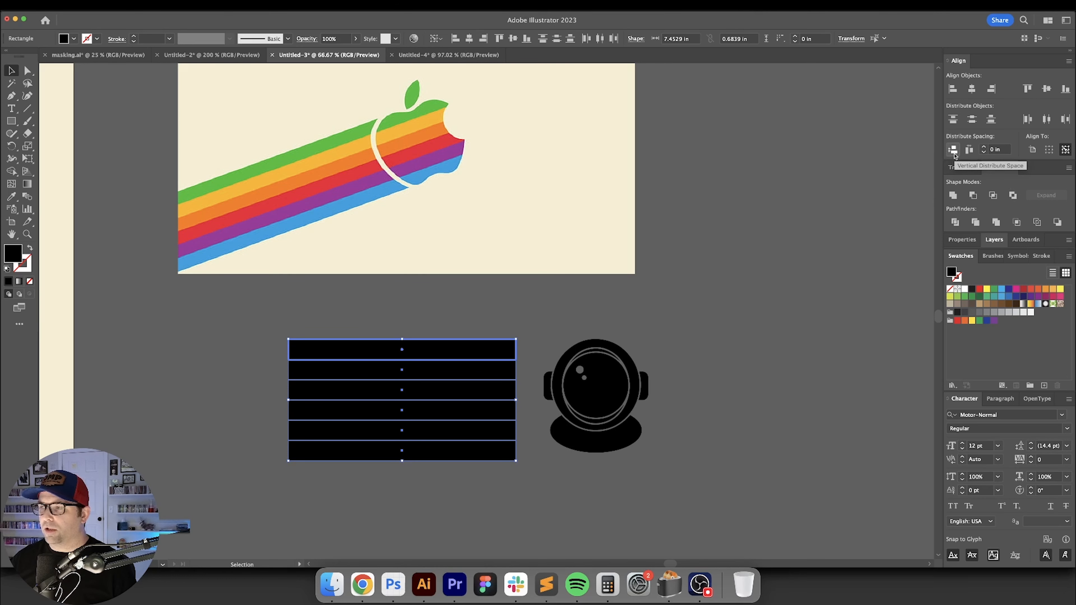
Resize the stack of six black bars to a total height of about 3.72 in, aligned with the helmet's top and bottom.
{"action": "scroll", "coordinate": [475, 304], "scroll_direction": "down", "scroll_amount": 2}
{"action": "left_click", "coordinate": [475, 304]}
{"action": "key", "text": "super+equal"}
{"action": "left_click", "coordinate": [962, 167]}
{"action": "left_click_drag", "start_coordinate": [295, 417], "coordinate": [296, 405]}
{"action": "mouse_move", "coordinate": [294, 236]}
{"action": "left_mouse_down"}
{"action": "mouse_move", "coordinate": [293, 246]}
{"action": "mouse_move", "coordinate": [296, 235]}
{"action": "left_mouse_up"}
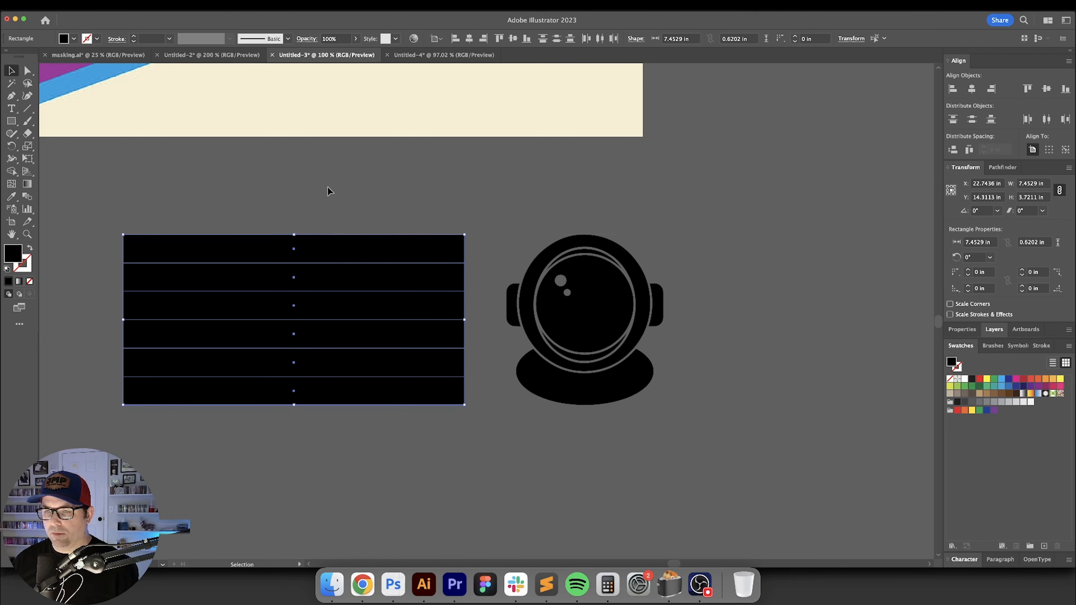
Colour the upper three bars green, yellow and orange by sampling the Apple image's stripes with the Eyedropper.
{"action": "left_click", "coordinate": [327, 187]}
{"action": "key", "text": "super+minus"}
{"action": "left_click", "coordinate": [464, 359]}
{"action": "key", "text": "i"}
{"action": "left_click", "coordinate": [330, 133]}
{"action": "left_click", "coordinate": [459, 367], "text": "super"}
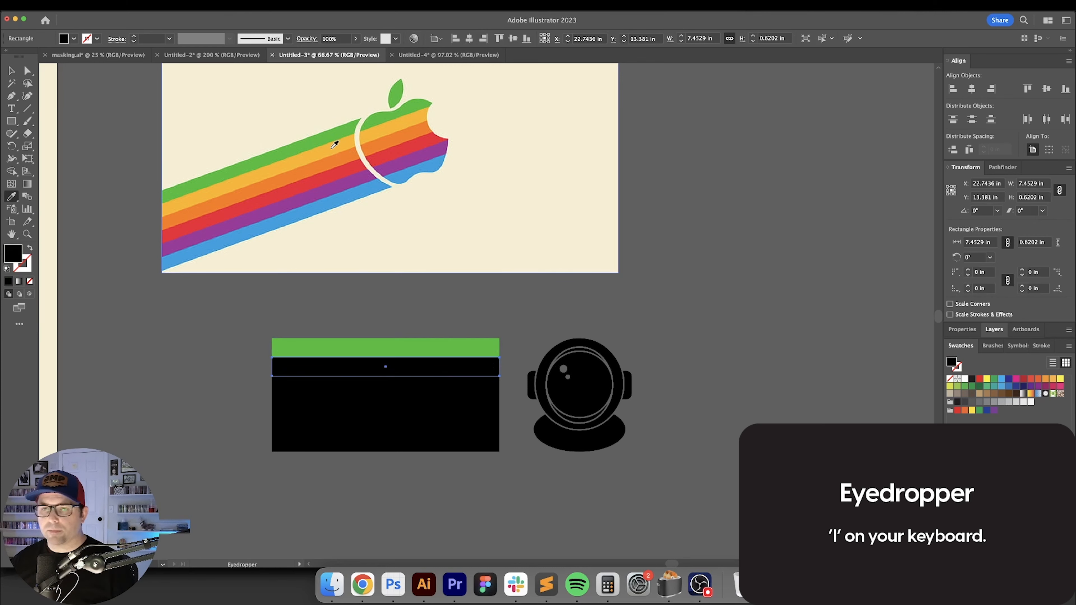
{"action": "left_click", "coordinate": [336, 144]}
{"action": "left_click", "coordinate": [459, 385], "text": "super"}
{"action": "left_click", "coordinate": [331, 159]}
Colour the lower three bars red, purple and blue using colours sampled from the Apple image's stripes.
{"action": "left_click", "coordinate": [459, 405], "text": "super"}
{"action": "left_click", "coordinate": [338, 173]}
{"action": "left_click", "coordinate": [459, 427], "text": "super"}
{"action": "left_click", "coordinate": [343, 185]}
{"action": "left_click", "coordinate": [352, 197]}
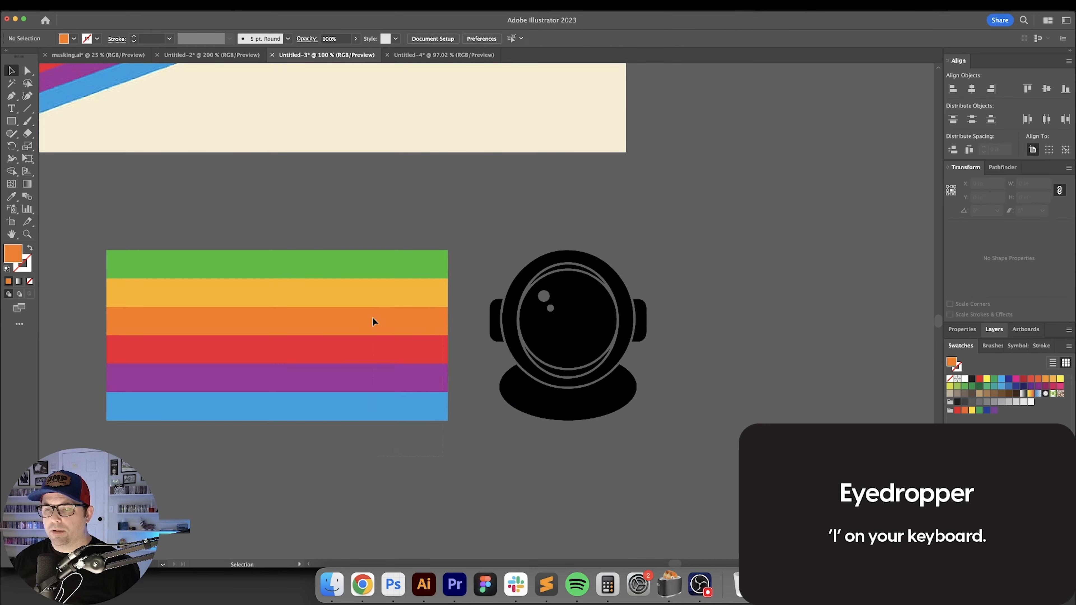
Duplicate the six rainbow stripes and place the copy over the helmet, leaving the original stripes in place.
{"action": "left_click_drag", "start_coordinate": [373, 319], "coordinate": [330, 212]}
{"action": "left_click_drag", "start_coordinate": [195, 266], "coordinate": [558, 279]}
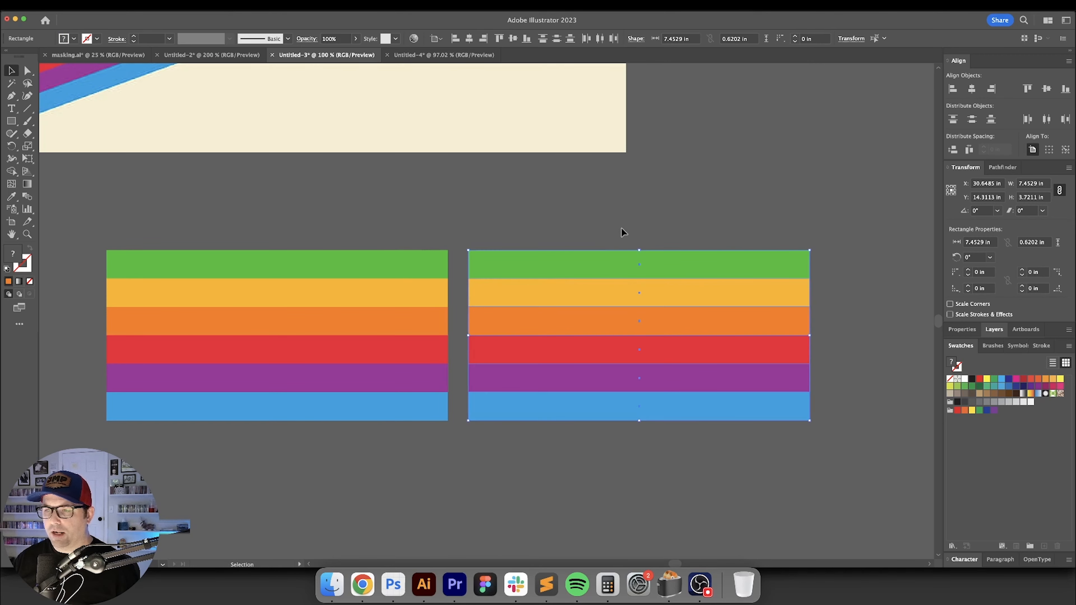
{"action": "left_click", "coordinate": [684, 207]}
Select the copied stripes together with the helmet and split them with the Pathfinder Divide operation.
{"action": "left_click_drag", "start_coordinate": [506, 458], "coordinate": [507, 458]}
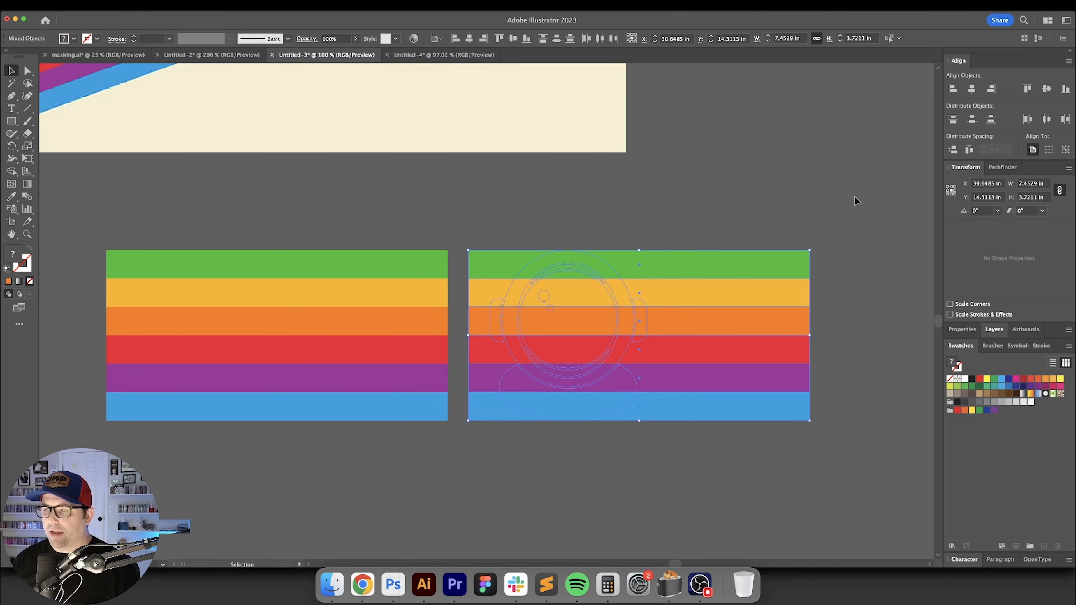
{"action": "left_click", "coordinate": [1001, 167]}
{"action": "scroll", "coordinate": [678, 292], "scroll_direction": "up", "scroll_amount": 5}
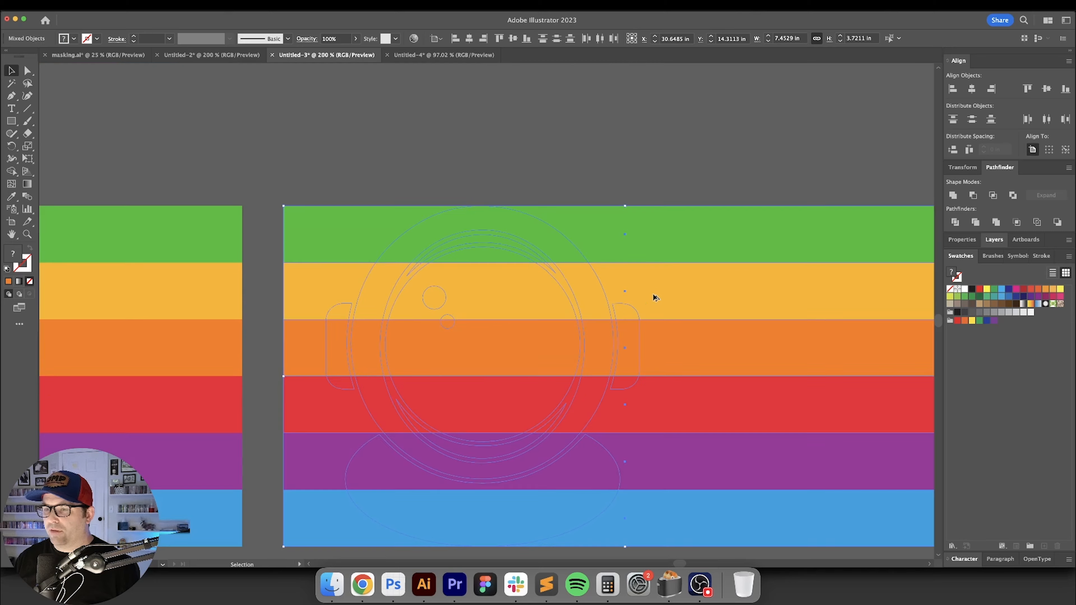
{"action": "left_click", "coordinate": [955, 224]}
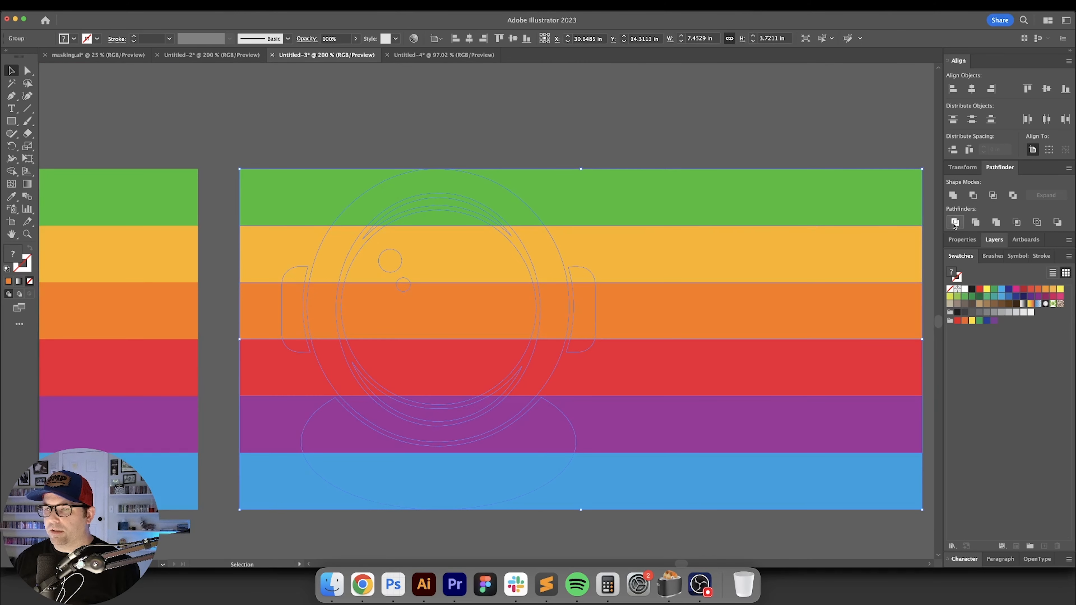
Delete the green and yellow stripe pieces lying outside the helmet's silhouette.
{"action": "left_click", "coordinate": [514, 142]}
{"action": "key", "text": "a"}
{"action": "left_click", "coordinate": [338, 202]}
{"action": "key", "text": "Delete"}
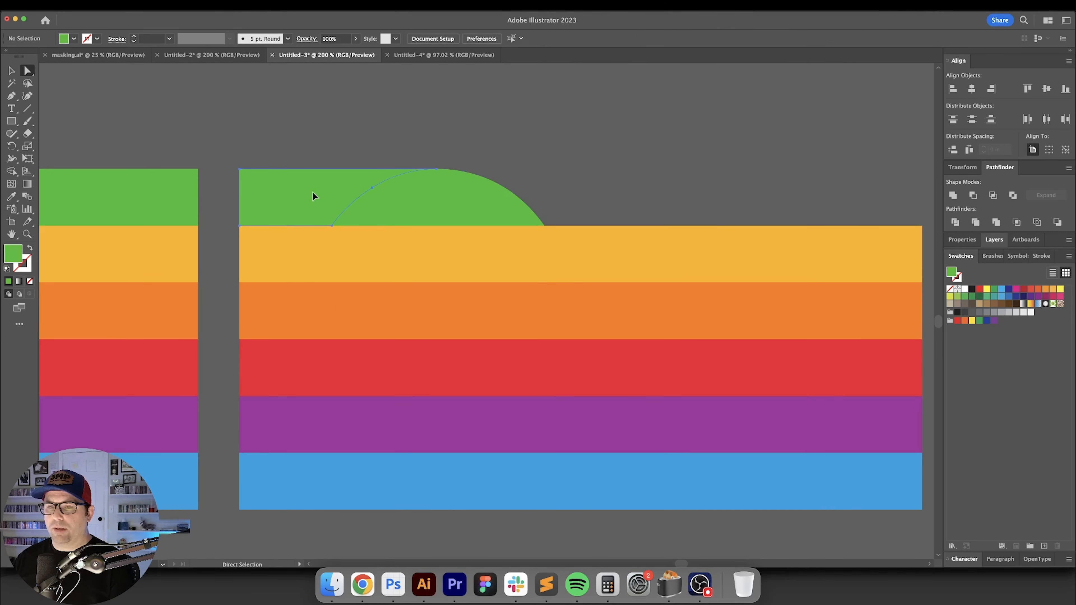
{"action": "left_click", "coordinate": [312, 198]}
{"action": "key", "text": "Delete"}
{"action": "left_click", "coordinate": [285, 254]}
{"action": "key", "text": "Delete"}
{"action": "left_click", "coordinate": [626, 250]}
{"action": "key", "text": "Delete"}
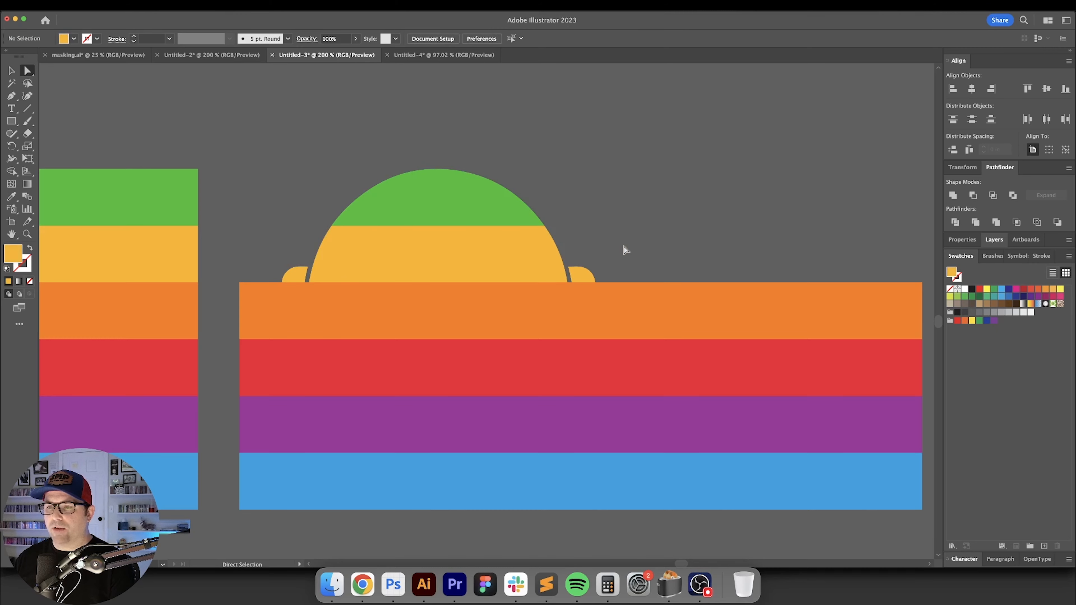
Delete the remaining orange, red, purple and blue stripe pieces outside the helmet's silhouette.
{"action": "left_click", "coordinate": [748, 333]}
{"action": "key", "text": "Delete"}
{"action": "left_click", "coordinate": [245, 313]}
{"action": "key", "text": "Delete"}
Check the striped helmet's paths in outline view and apply Pathfinder Divide to the helmet group again.
{"action": "key", "text": "super+y"}
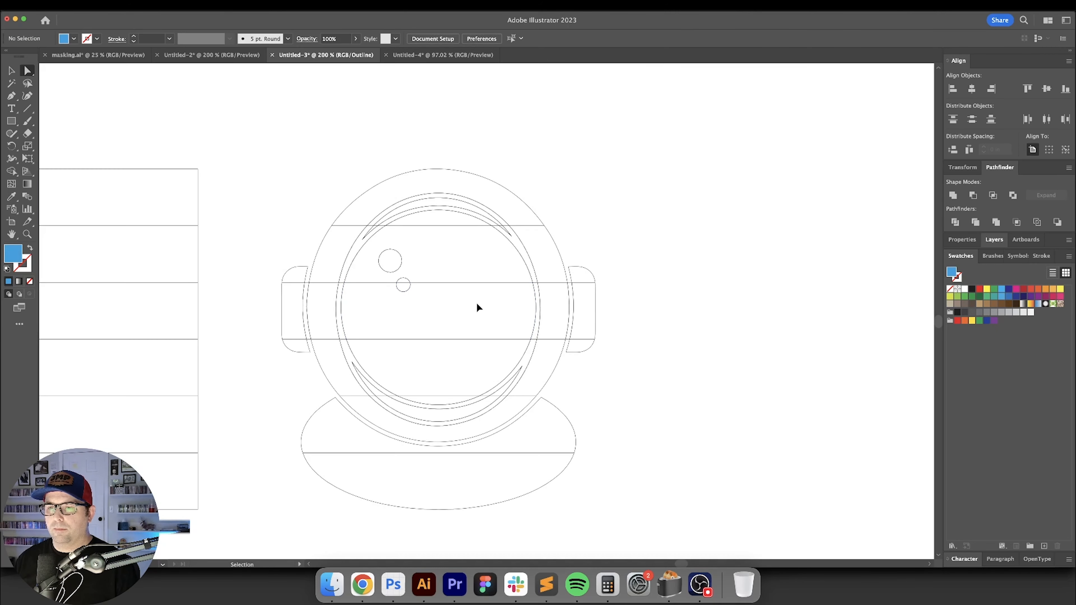
{"action": "key", "text": "super+y"}
{"action": "left_click", "coordinate": [430, 274]}
{"action": "key", "text": "v"}
{"action": "left_click", "coordinate": [430, 274]}
{"action": "scroll", "coordinate": [363, 178], "scroll_direction": "left", "scroll_amount": 2}
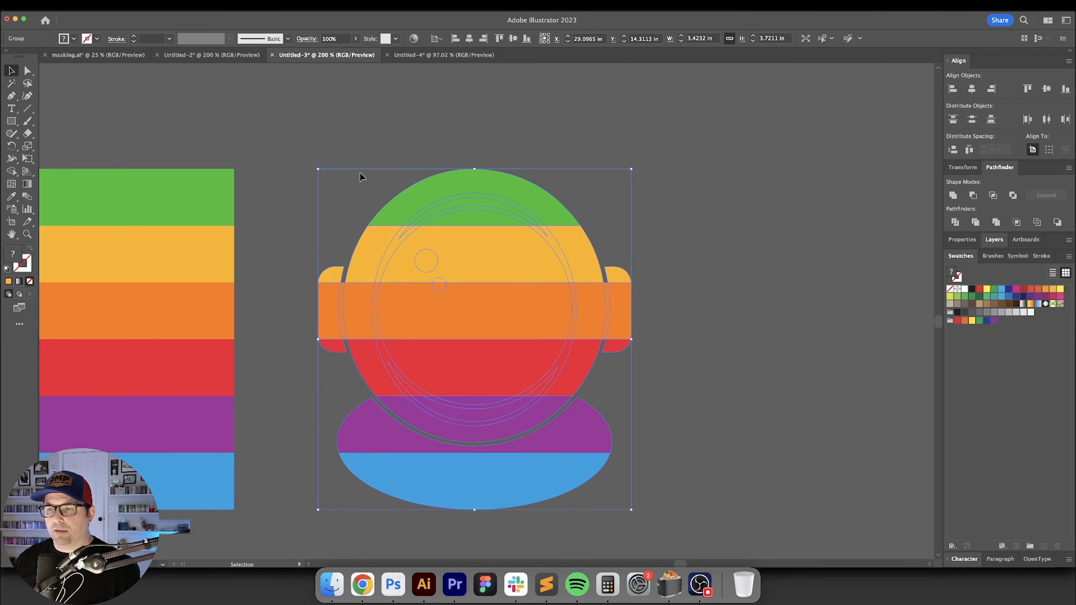
{"action": "left_click", "coordinate": [300, 127]}
{"action": "left_click_drag", "start_coordinate": [729, 523], "coordinate": [730, 523]}
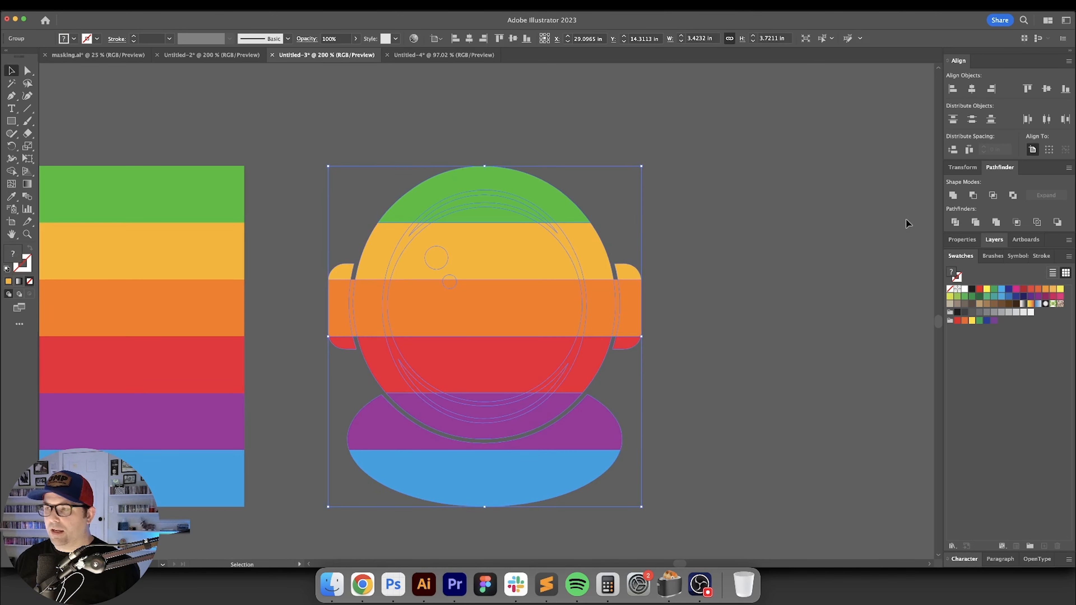
{"action": "left_click", "coordinate": [955, 222]}
{"action": "left_click", "coordinate": [792, 289]}
Delete the large and small reflection circles from the helmet's visor, including both halves of the small one.
{"action": "key", "text": "a"}
{"action": "left_click", "coordinate": [437, 257]}
{"action": "key", "text": "Delete"}
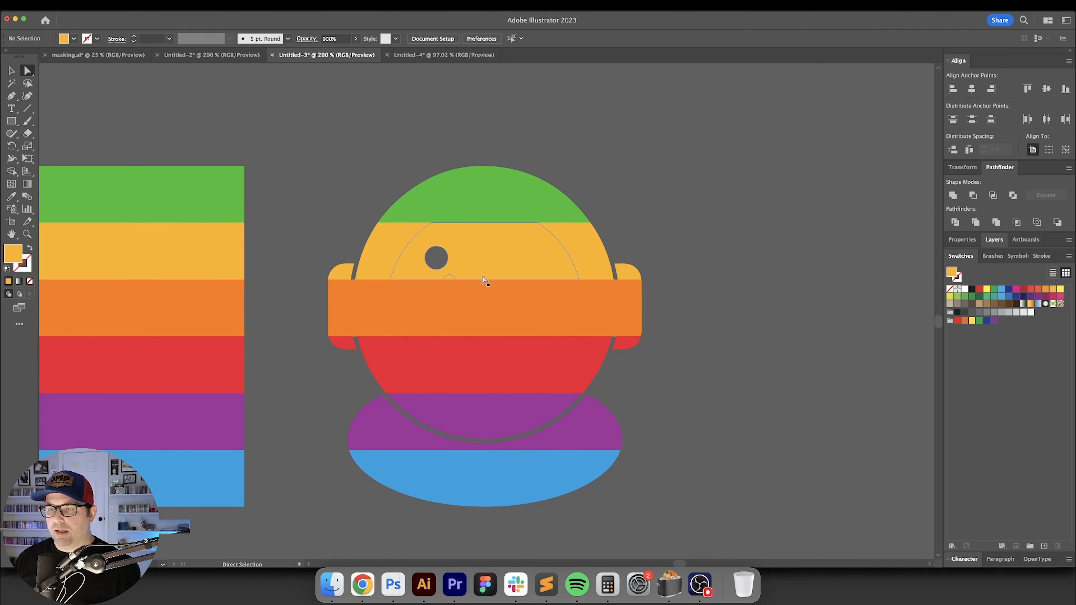
{"action": "scroll", "coordinate": [450, 283], "scroll_direction": "up", "scroll_amount": 3}
{"action": "left_click", "coordinate": [452, 285]}
{"action": "key", "text": "Delete"}
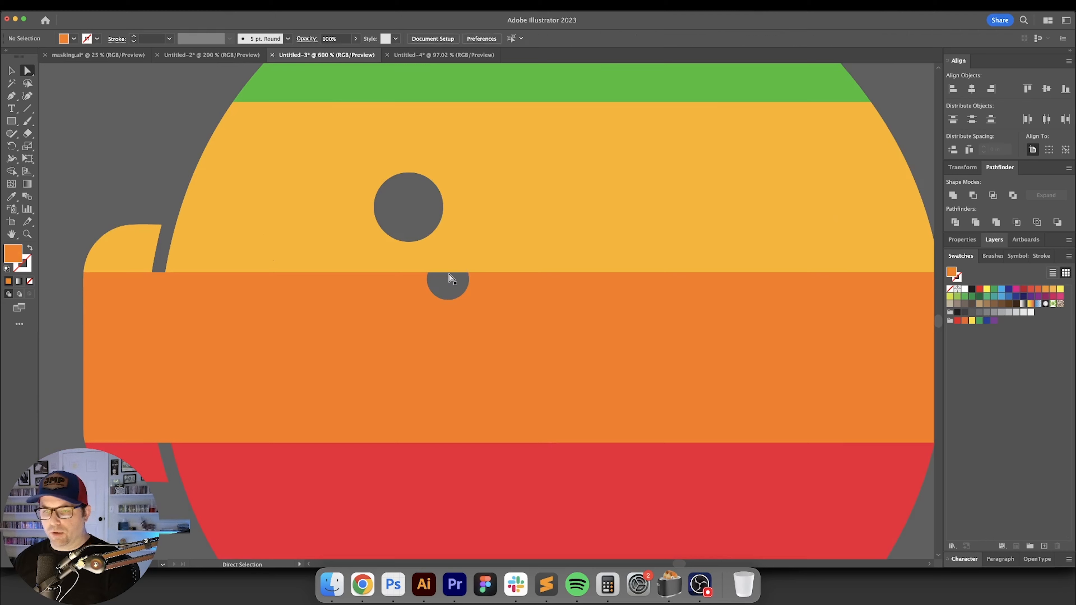
{"action": "left_click", "coordinate": [450, 263]}
{"action": "key", "text": "Delete"}
Delete the green and yellow gap pieces around the upper part of the visor.
{"action": "scroll", "coordinate": [548, 217], "scroll_direction": "down", "scroll_amount": 3}
{"action": "scroll", "coordinate": [547, 217], "scroll_direction": "right", "scroll_amount": 2}
{"action": "scroll", "coordinate": [547, 217], "scroll_direction": "up", "scroll_amount": 1}
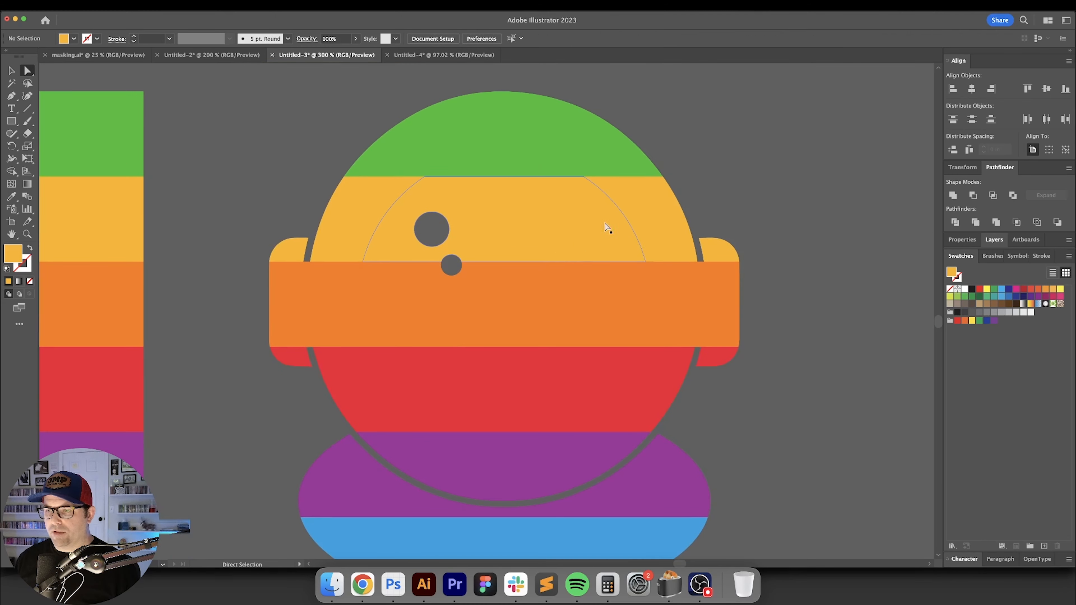
{"action": "left_click", "coordinate": [627, 208]}
{"action": "key", "text": "Delete"}
{"action": "left_click", "coordinate": [597, 169]}
{"action": "key", "text": "Delete"}
{"action": "left_click", "coordinate": [580, 173]}
{"action": "key", "text": "Delete"}
{"action": "left_click", "coordinate": [393, 192]}
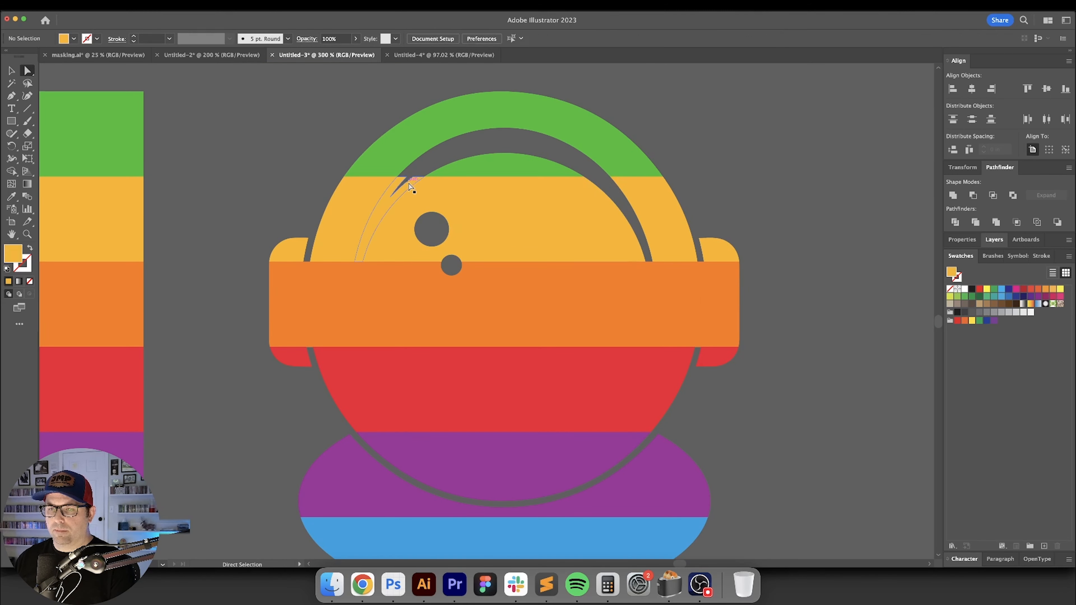
{"action": "key", "text": "Delete"}
Delete the orange and red gap pieces along the sides and lower edge of the visor.
{"action": "left_click", "coordinate": [356, 305]}
{"action": "key", "text": "Delete"}
{"action": "left_click", "coordinate": [380, 377]}
{"action": "key", "text": "Delete"}
{"action": "left_click", "coordinate": [651, 322]}
{"action": "key", "text": "Delete"}
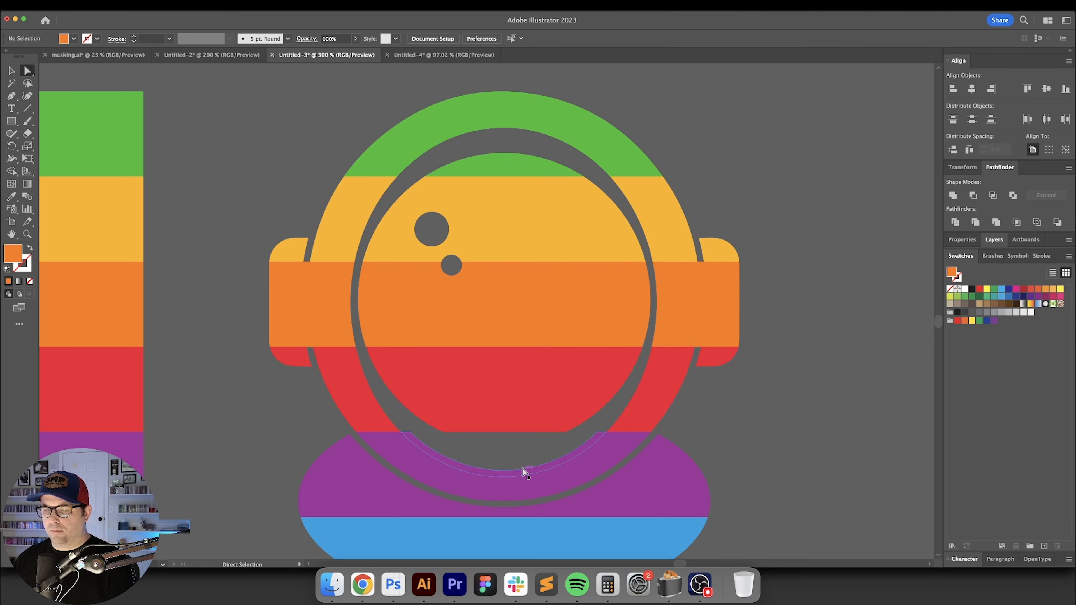
Restore the visor's purple bottom piece by undoing the most recent deletions.
{"action": "left_click", "coordinate": [523, 471]}
{"action": "key", "text": "Delete"}
{"action": "scroll", "coordinate": [524, 471], "scroll_direction": "down", "scroll_amount": 2}
{"action": "key", "text": "super+z"}
{"action": "key", "text": "super+z"}
Delete the thin purple strip along the gap beneath the visor, keeping the red visor piece.
{"action": "left_click", "coordinate": [480, 346]}
{"action": "key", "text": "Delete"}
{"action": "key", "text": "super+z"}
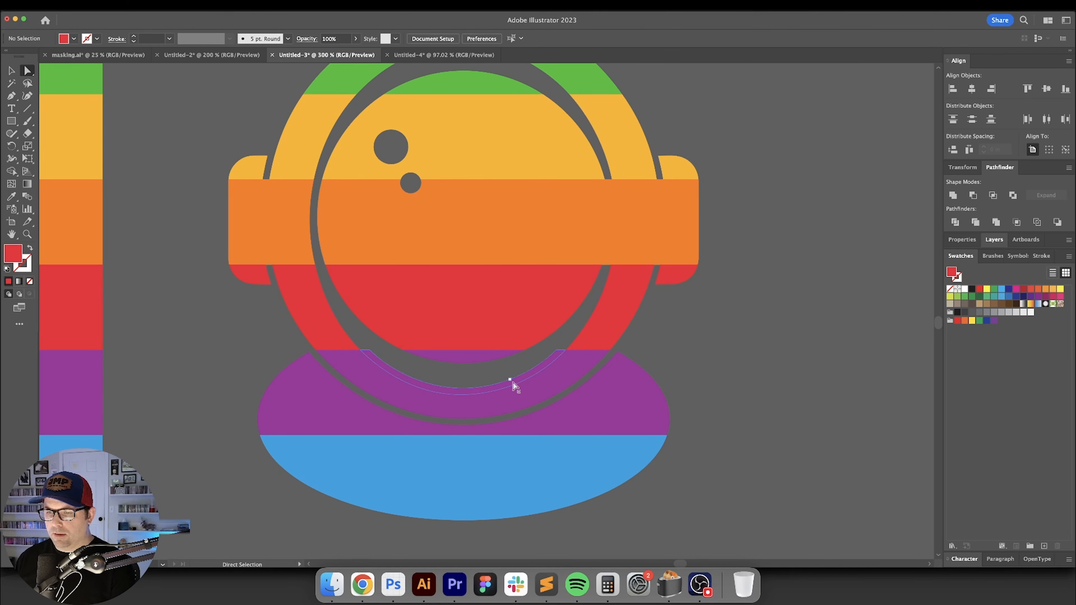
{"action": "left_click", "coordinate": [459, 391]}
{"action": "key", "text": "Delete"}
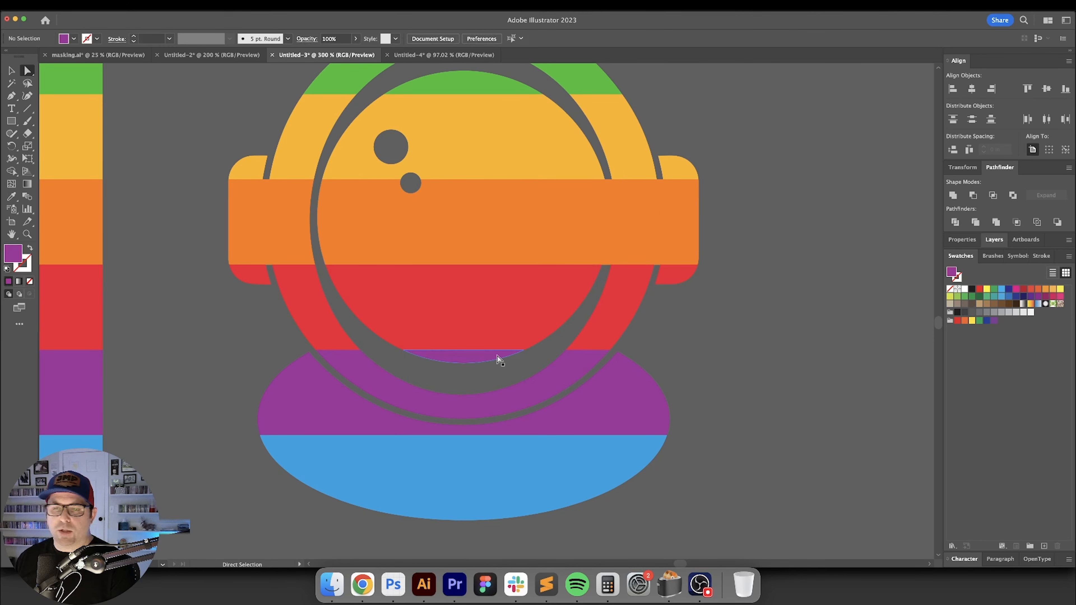
Delete the remaining orange gap pieces beside the visor and between the helmet ring and the ear pieces.
{"action": "left_click", "coordinate": [612, 250]}
{"action": "key", "text": "Delete"}
{"action": "left_click", "coordinate": [669, 232]}
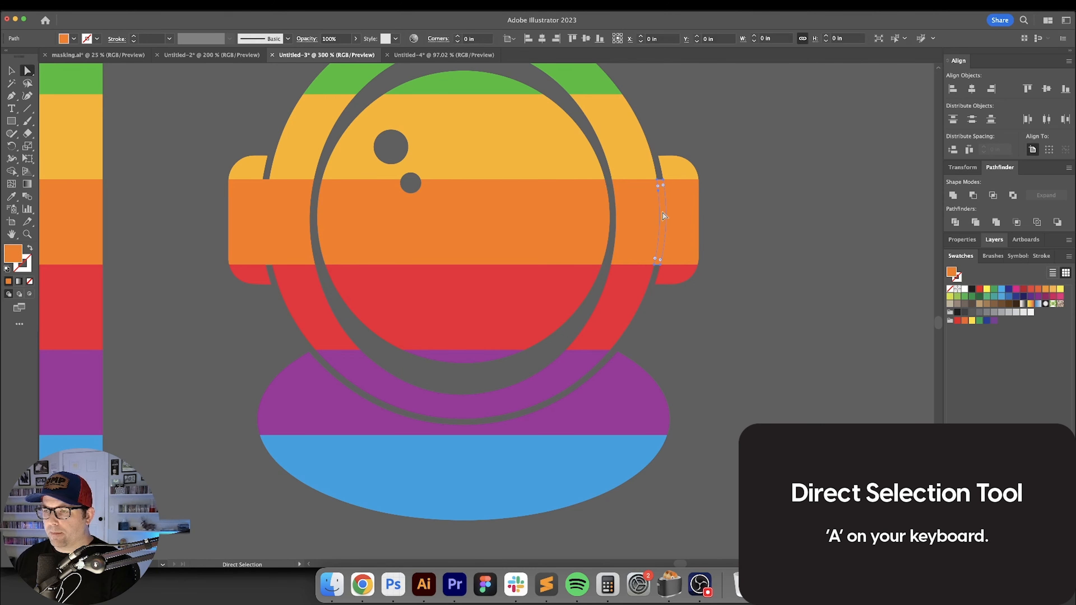
{"action": "key", "text": "Delete"}
{"action": "scroll", "coordinate": [781, 286], "scroll_direction": "up", "scroll_amount": 3}
{"action": "scroll", "coordinate": [781, 286], "scroll_direction": "left", "scroll_amount": 5}
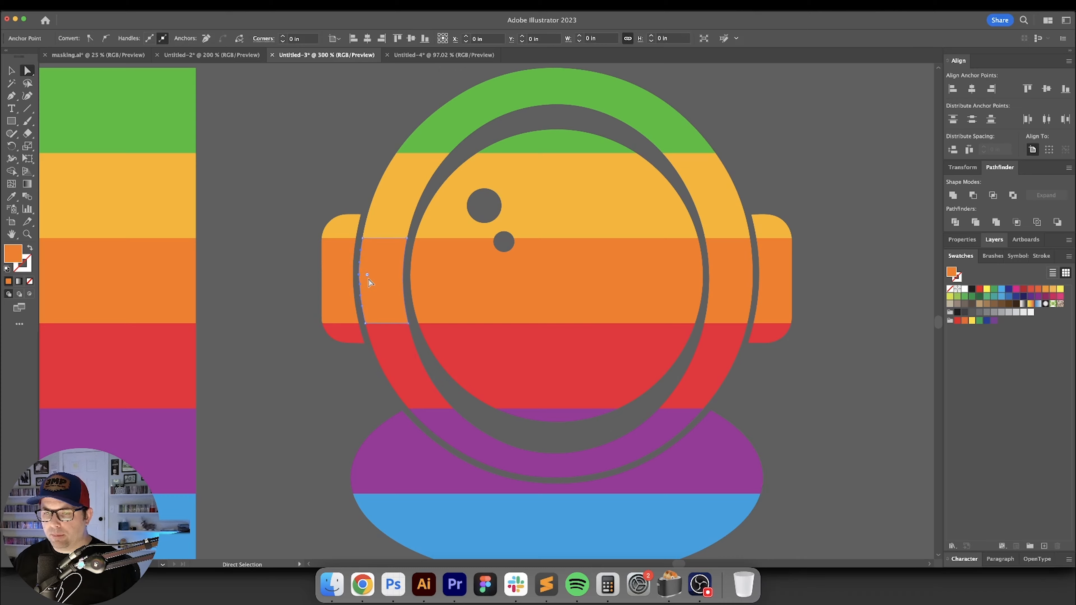
{"action": "scroll", "coordinate": [363, 278], "scroll_direction": "up", "scroll_amount": 1}
{"action": "left_click", "coordinate": [356, 276]}
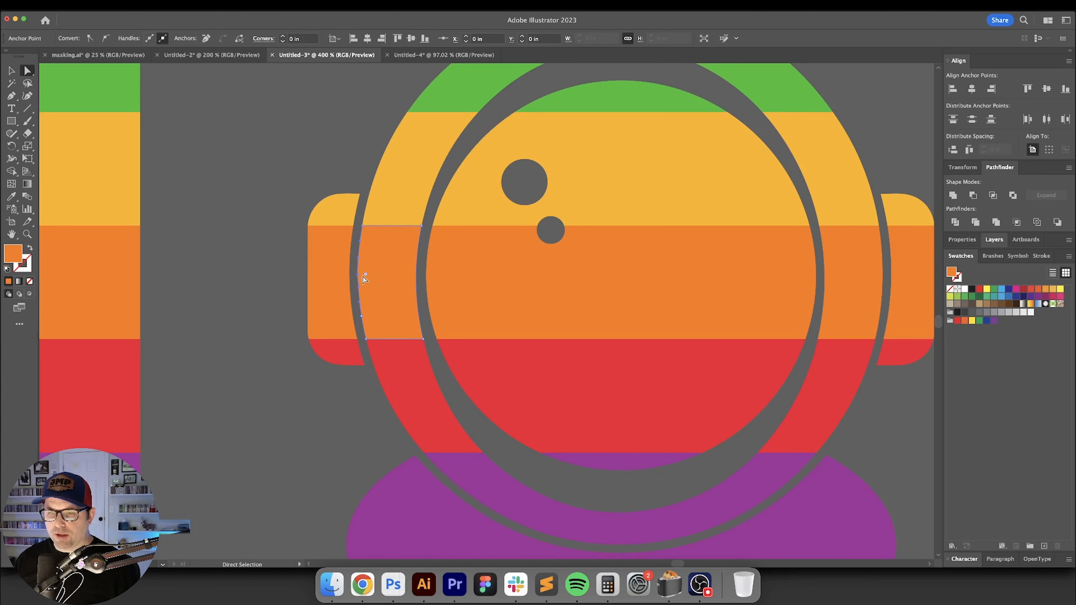
{"action": "left_click_drag", "start_coordinate": [368, 277], "coordinate": [809, 300]}
{"action": "key", "text": "super+z"}
{"action": "left_click_drag", "start_coordinate": [748, 353], "coordinate": [610, 343]}
{"action": "left_click", "coordinate": [807, 274]}
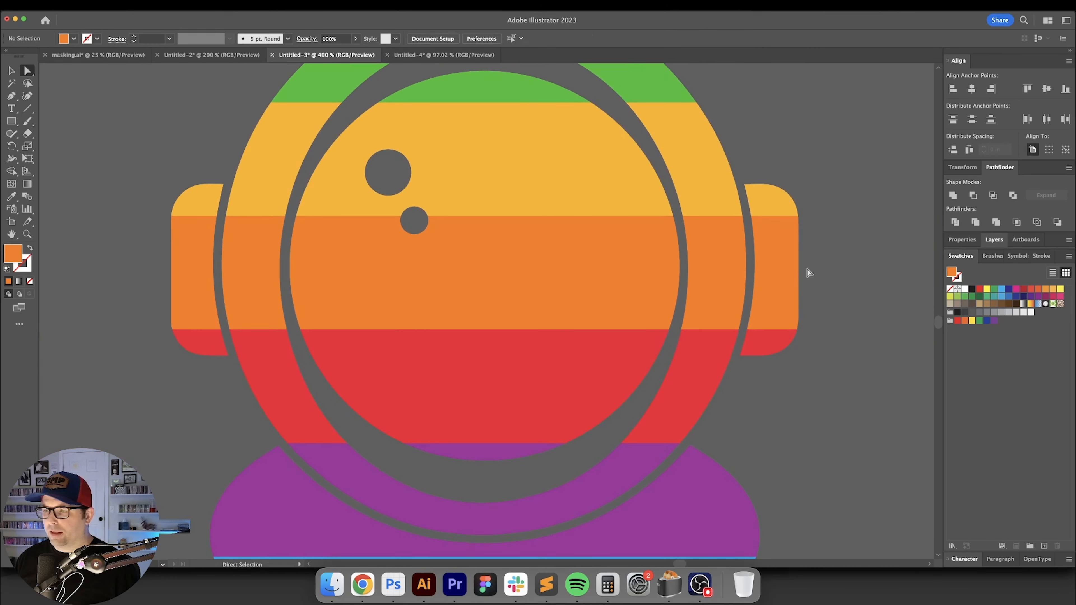
Examine the curved gap separating the rainbow stripes from the apple on the cream reference poster.
{"action": "key", "text": "v"}
{"action": "scroll", "coordinate": [531, 271], "scroll_direction": "down", "scroll_amount": 3}
{"action": "left_click_drag", "start_coordinate": [574, 381], "coordinate": [447, 377]}
{"action": "left_click", "coordinate": [507, 361]}
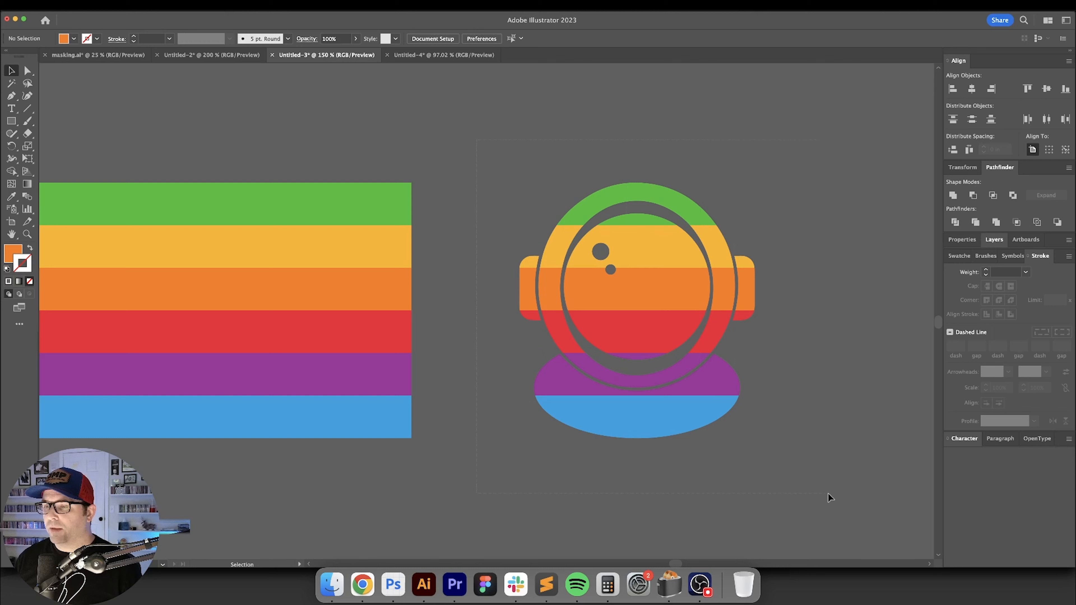
{"action": "left_click", "coordinate": [600, 294]}
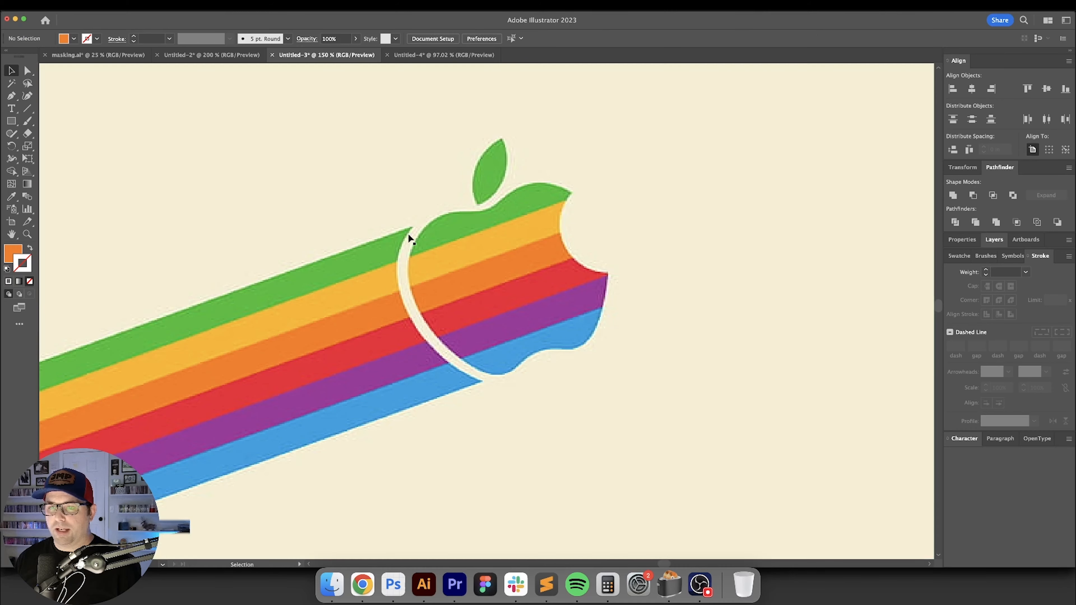
{"action": "left_click_drag", "start_coordinate": [513, 393], "coordinate": [470, 371]}
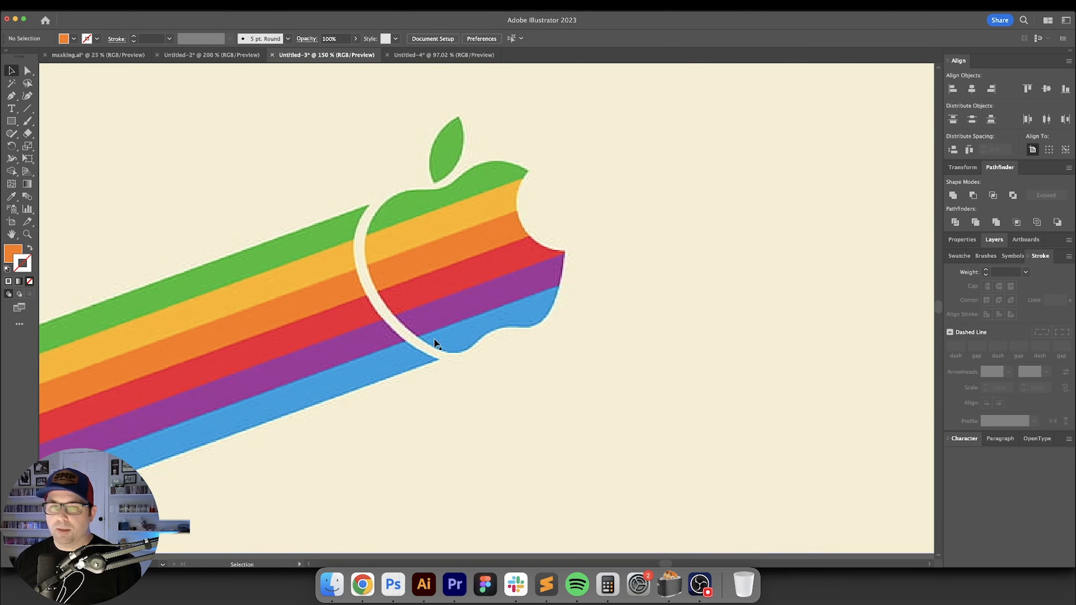
{"action": "key", "text": "super+minus"}
{"action": "scroll", "coordinate": [510, 205], "scroll_direction": "down", "scroll_amount": 10}
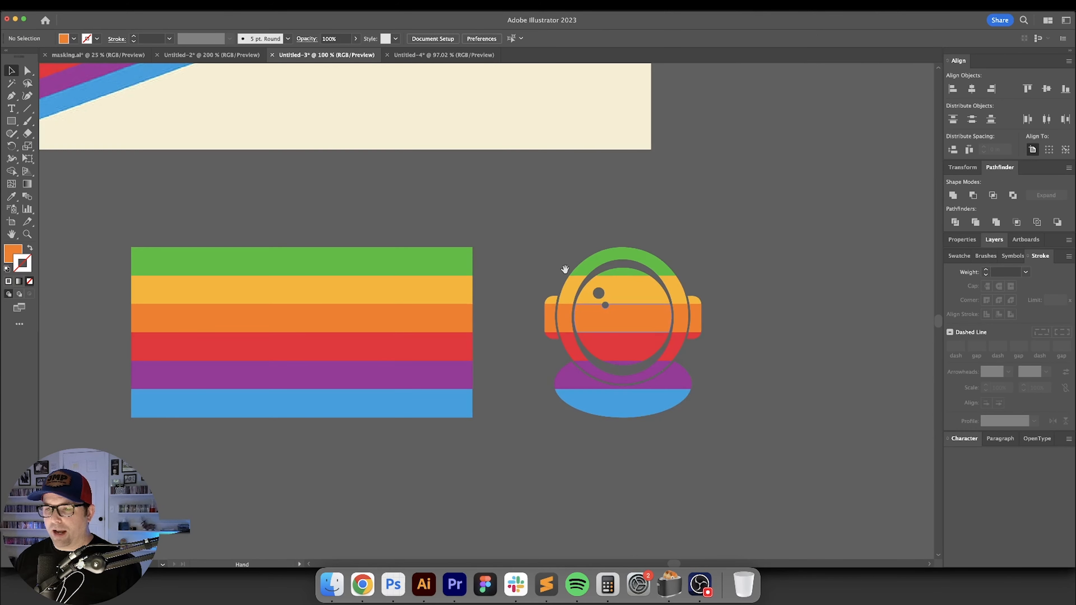
Place a duplicate of the striped helmet beside the original.
{"action": "scroll", "coordinate": [539, 317], "scroll_direction": "up", "scroll_amount": 2}
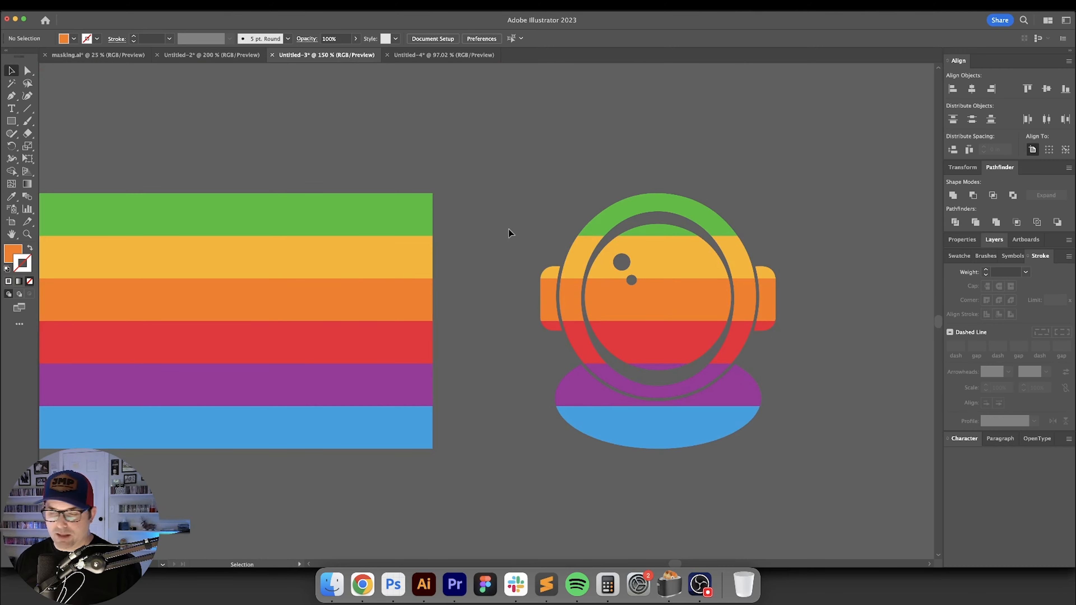
{"action": "left_click_drag", "start_coordinate": [509, 229], "coordinate": [302, 219]}
{"action": "left_click_drag", "start_coordinate": [386, 233], "coordinate": [446, 219]}
Offset one helmet's paths by 0.1389 in with miter joins and move the enlarged shape over the stripes' right end.
{"action": "left_click", "coordinate": [103, 6]}
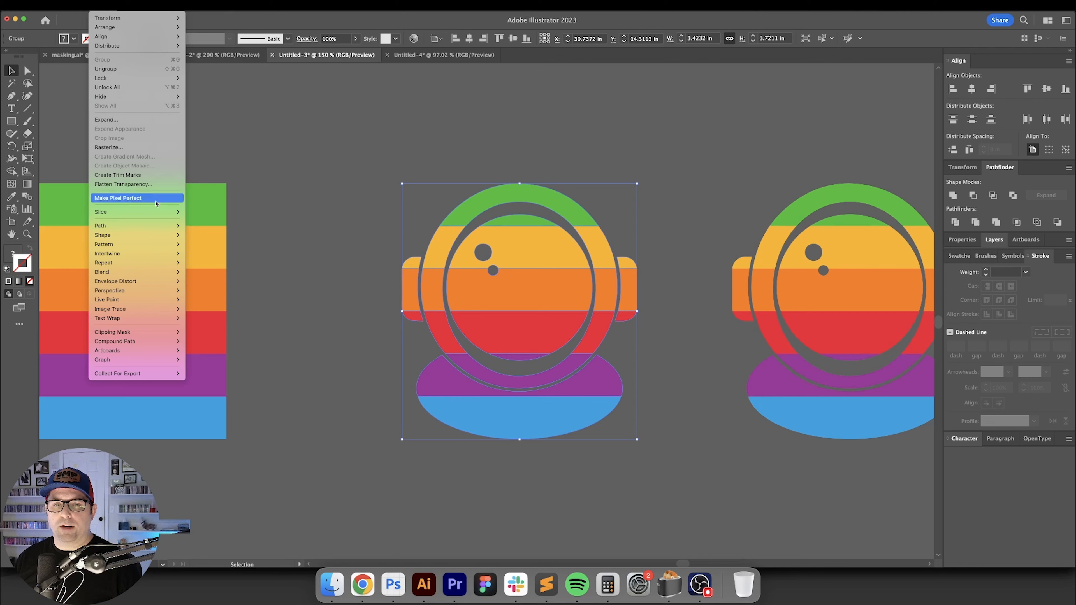
{"action": "left_click", "coordinate": [229, 253]}
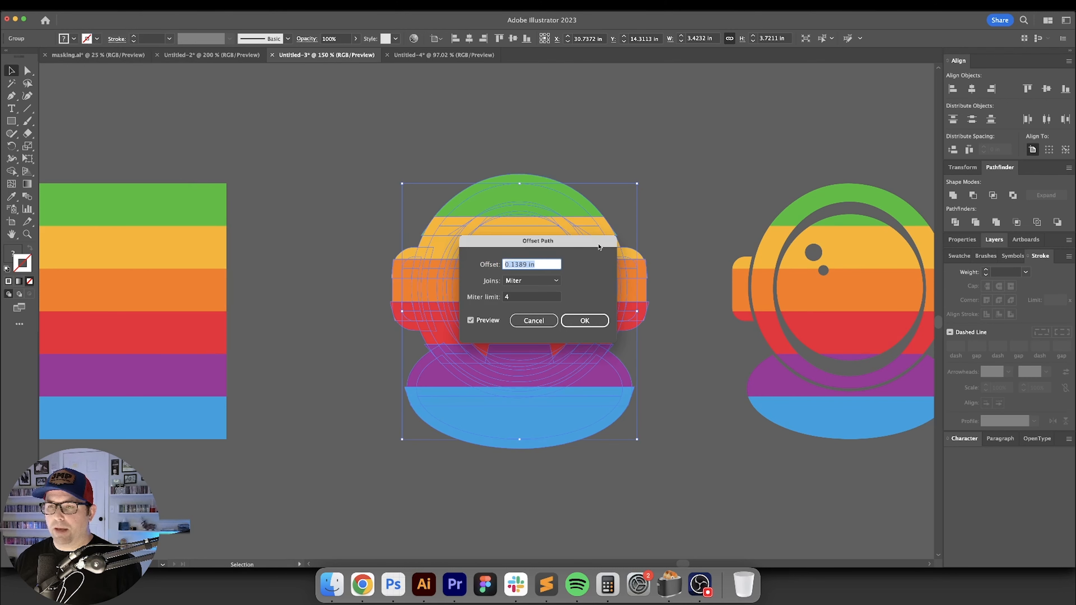
{"action": "left_click_drag", "start_coordinate": [599, 247], "coordinate": [757, 200]}
{"action": "key", "text": "Return"}
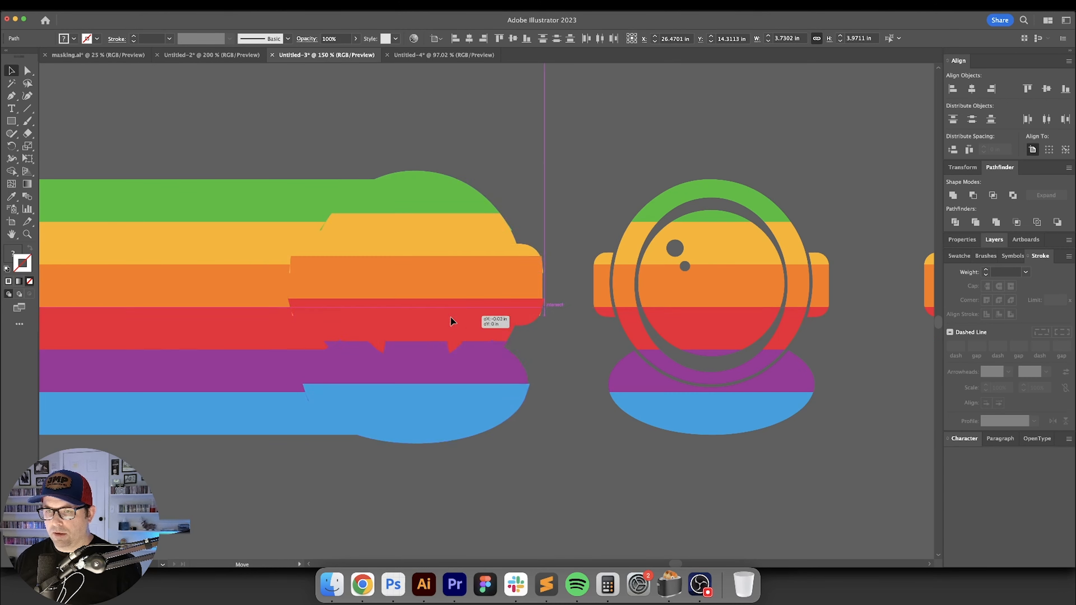
{"action": "mouse_move", "coordinate": [451, 317]}
{"action": "left_mouse_down"}
{"action": "mouse_move", "coordinate": [417, 316]}
{"action": "mouse_move", "coordinate": [466, 314]}
{"action": "left_mouse_up"}
Inspect the overlapping paths of the offset helmet and the rainbow stripes in outline view.
{"action": "key", "text": "super+y"}
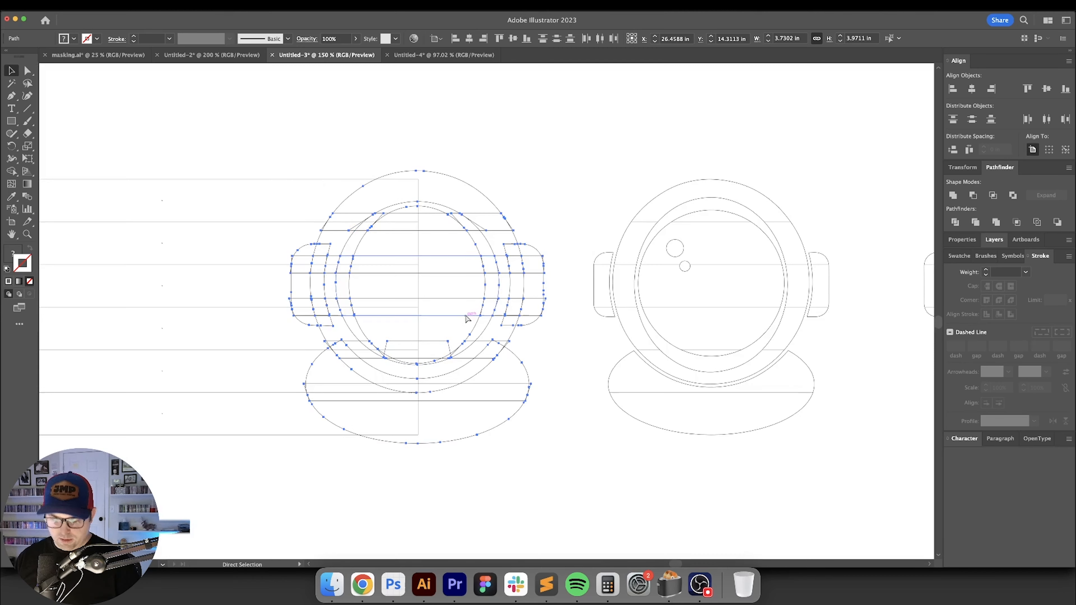
{"action": "scroll", "coordinate": [413, 363], "scroll_direction": "up", "scroll_amount": 2}
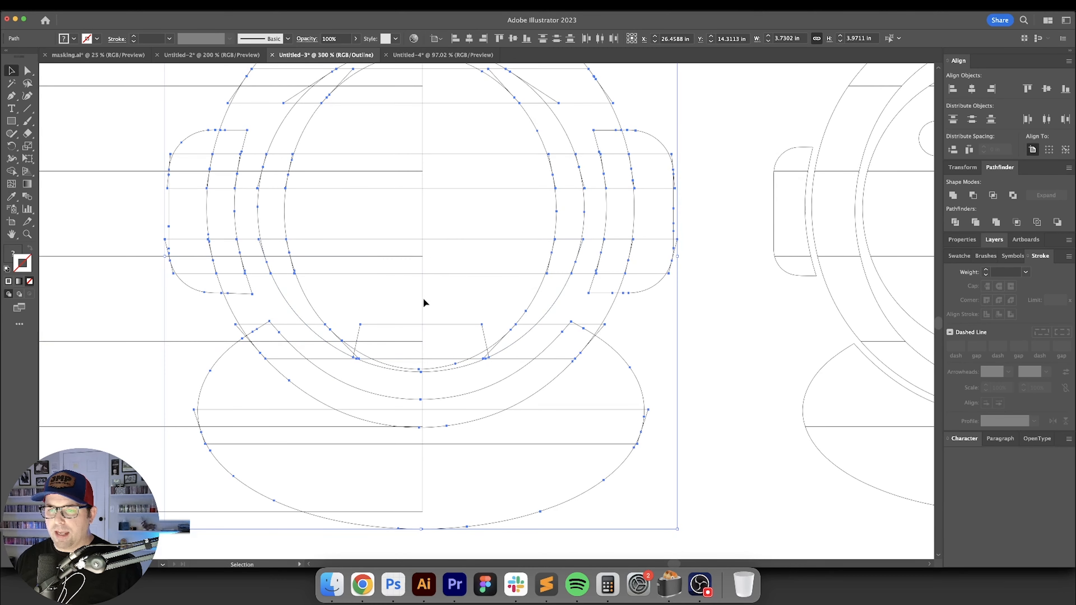
{"action": "scroll", "coordinate": [478, 365], "scroll_direction": "down", "scroll_amount": 2}
{"action": "scroll", "coordinate": [478, 364], "scroll_direction": "left", "scroll_amount": 2}
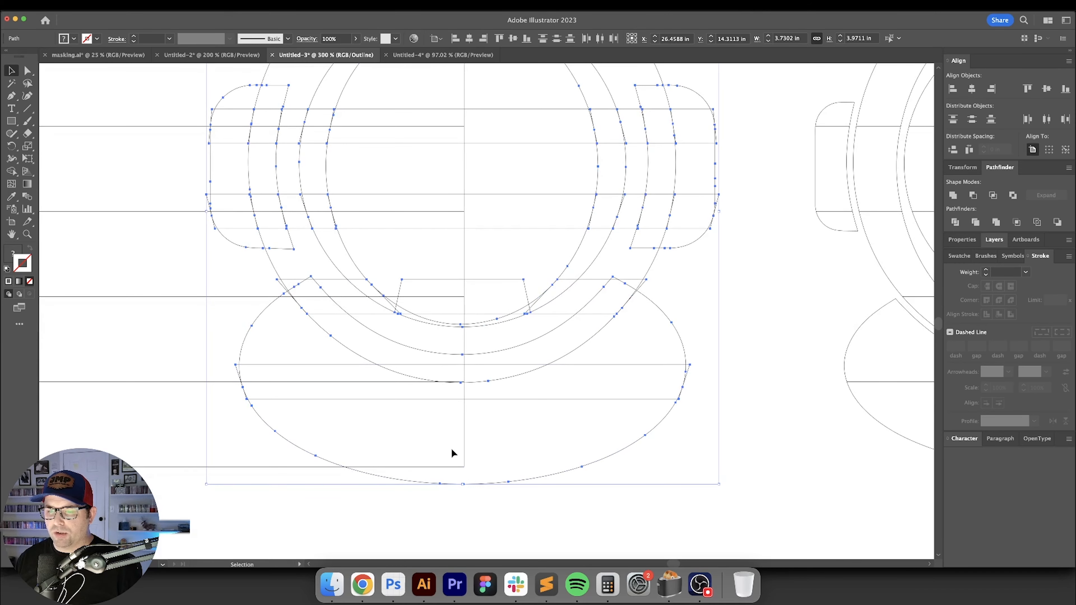
{"action": "scroll", "coordinate": [337, 480], "scroll_direction": "down", "scroll_amount": 1}
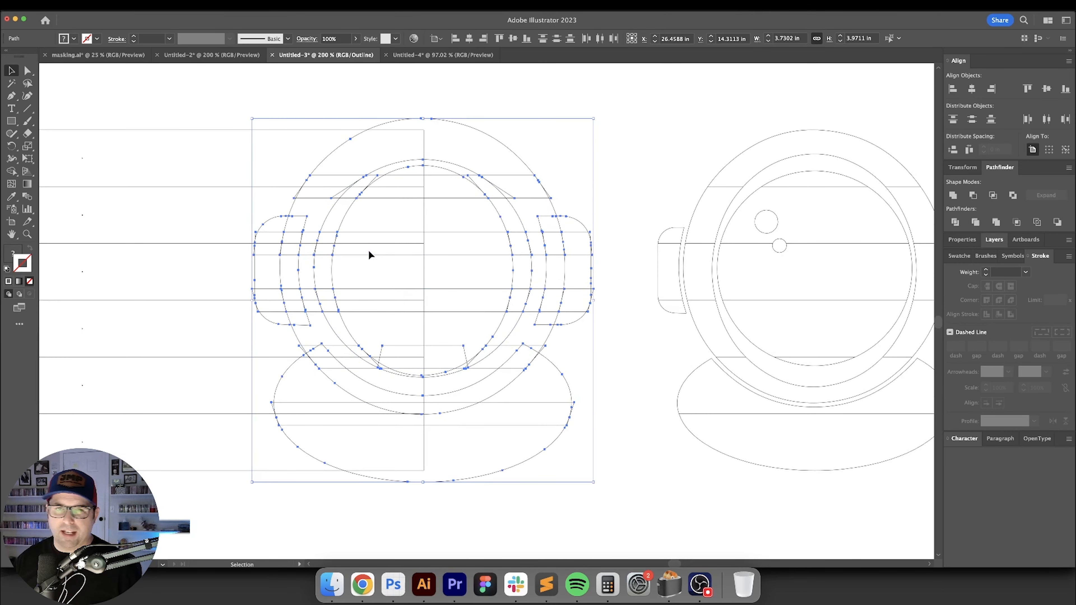
{"action": "scroll", "coordinate": [403, 254], "scroll_direction": "down", "scroll_amount": 1}
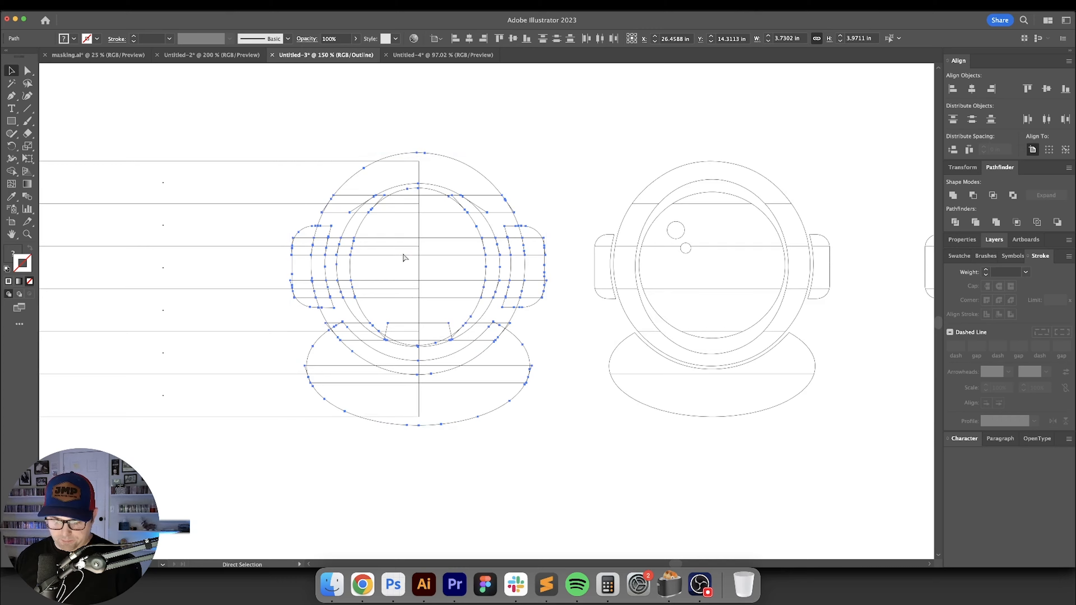
{"action": "key", "text": "ctrl+y"}
{"action": "scroll", "coordinate": [420, 276], "scroll_direction": "down", "scroll_amount": 1}
{"action": "scroll", "coordinate": [392, 182], "scroll_direction": "left", "scroll_amount": 3}
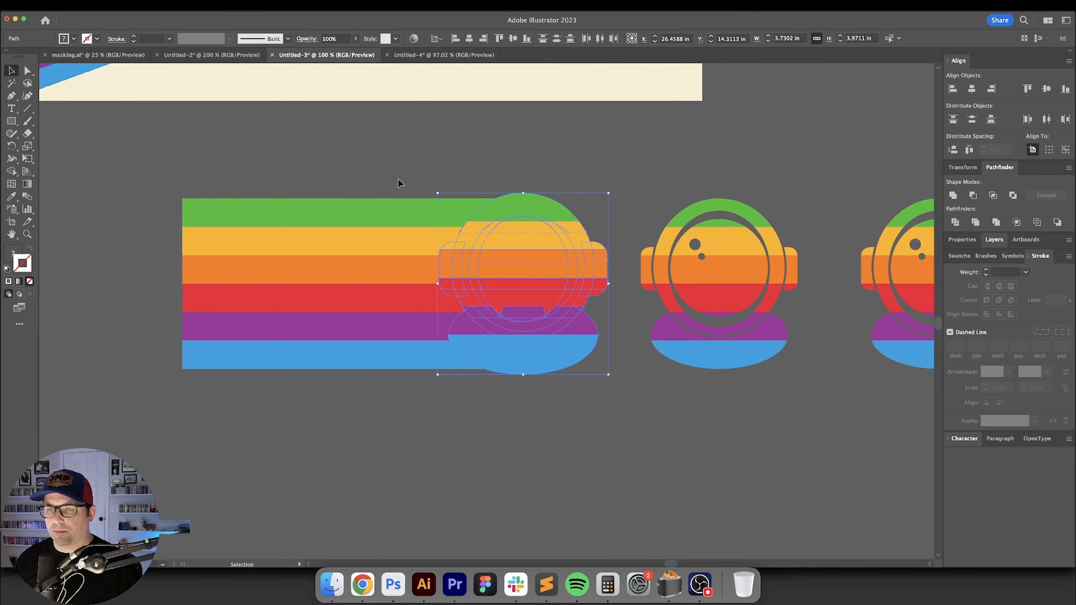
Divide the rainbow stripes with the overlapping offset helmet using Pathfinder, leaving the intact helmet out.
{"action": "left_click", "coordinate": [404, 215]}
{"action": "left_click", "coordinate": [403, 159]}
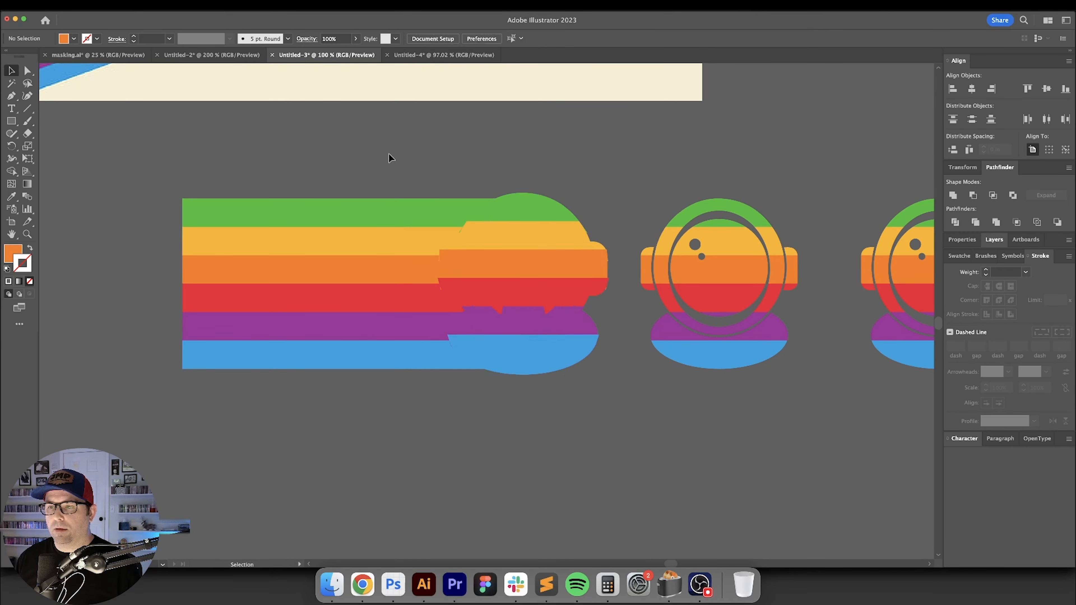
{"action": "left_click_drag", "start_coordinate": [573, 367], "coordinate": [621, 422]}
{"action": "left_click", "coordinate": [761, 261], "text": "shift"}
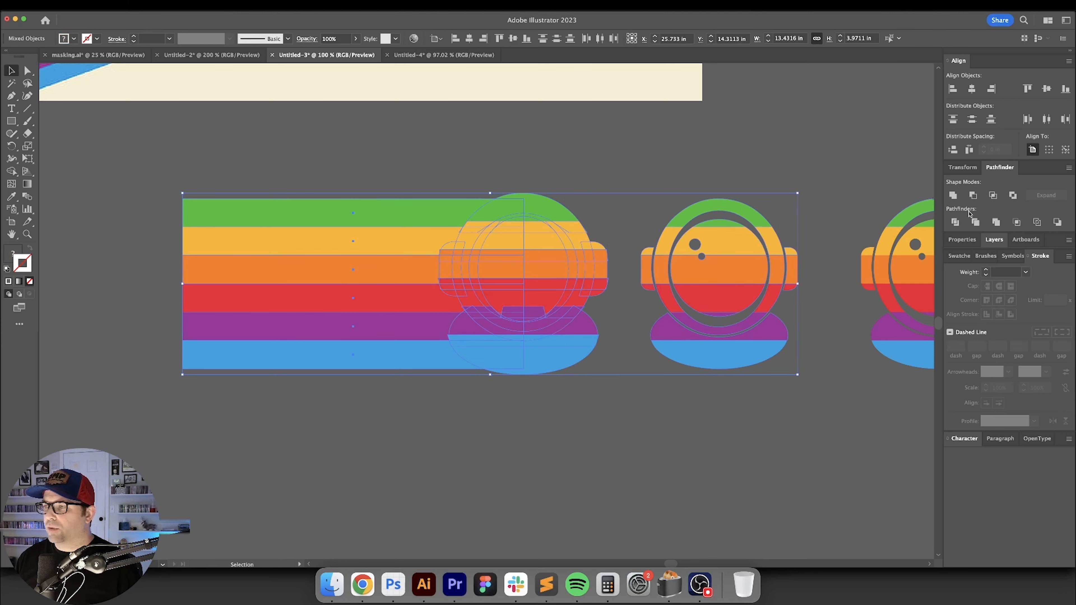
{"action": "key", "text": "super+g"}
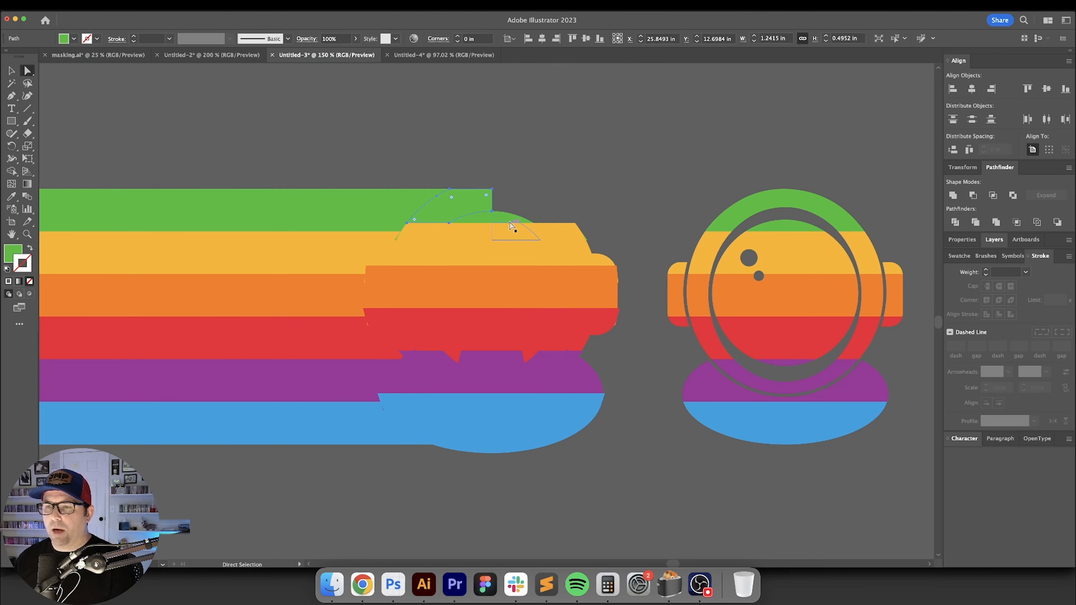
Delete the divided helmet pieces covering the top and right side of the overlap at the stripes' end.
{"action": "key", "text": "Delete"}
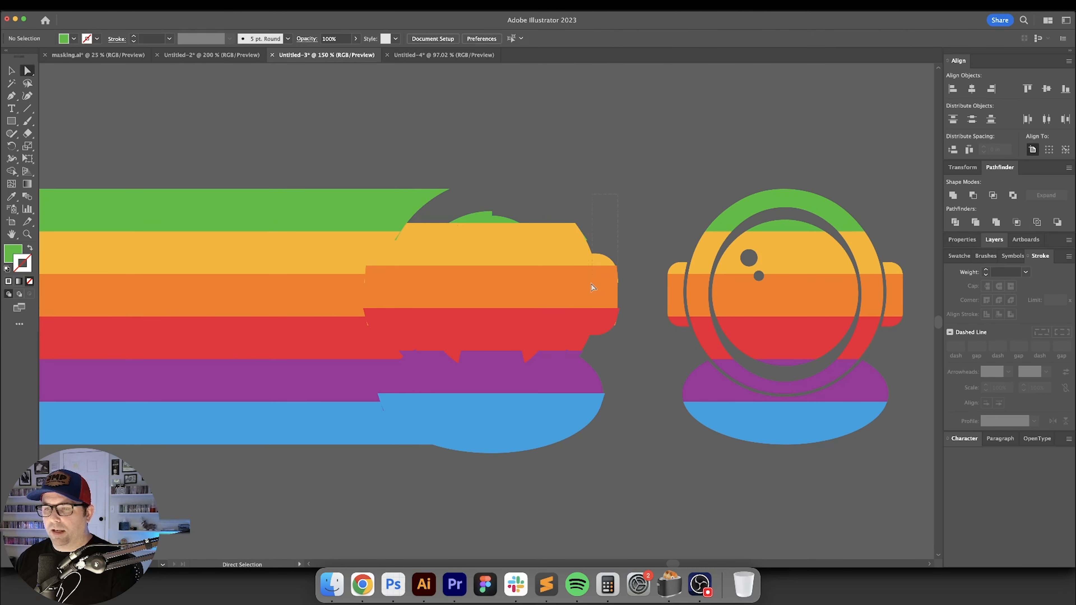
{"action": "left_click_drag", "start_coordinate": [535, 510], "coordinate": [535, 509]}
{"action": "key", "text": "Delete"}
{"action": "left_click_drag", "start_coordinate": [548, 195], "coordinate": [462, 279]}
{"action": "key", "text": "Delete"}
{"action": "key", "text": "Delete"}
{"action": "left_click_drag", "start_coordinate": [461, 217], "coordinate": [432, 233]}
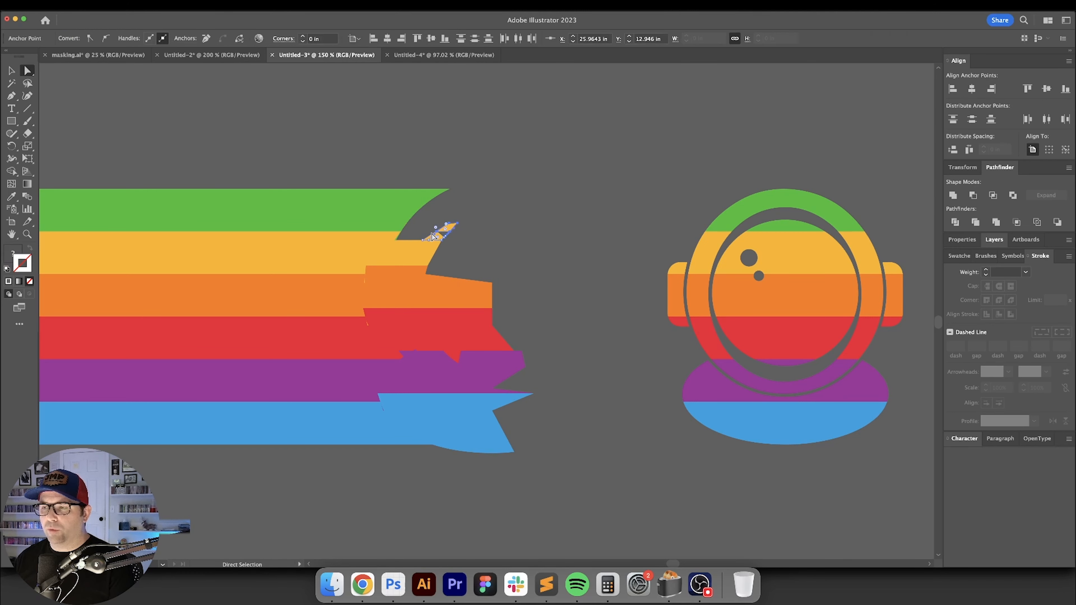
{"action": "key", "text": "Delete"}
Delete the leftover ring and visor fragments in the upper and middle overlap while in outline view.
{"action": "key", "text": "super+y"}
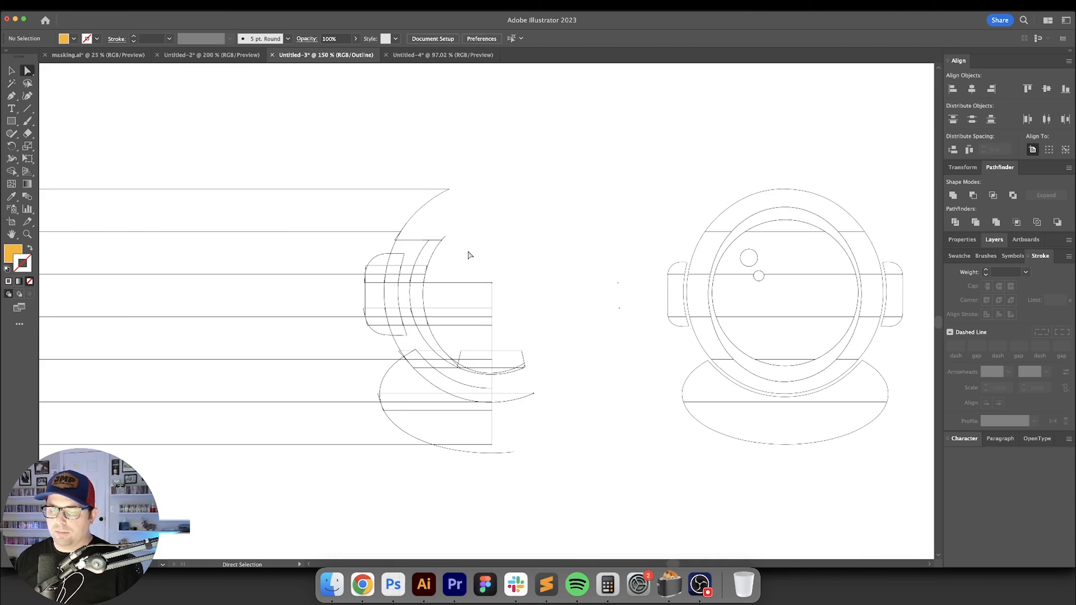
{"action": "left_click_drag", "start_coordinate": [409, 281], "coordinate": [409, 280]}
{"action": "key", "text": "Delete"}
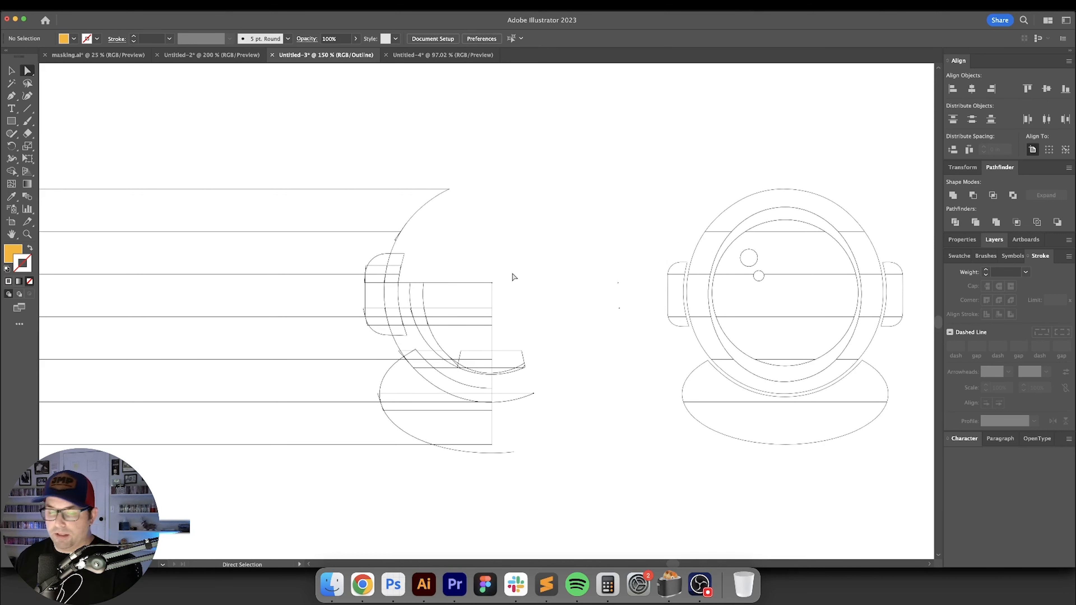
{"action": "left_click_drag", "start_coordinate": [406, 312], "coordinate": [478, 317]}
{"action": "key", "text": "Delete"}
{"action": "left_click_drag", "start_coordinate": [406, 278], "coordinate": [418, 297]}
{"action": "key", "text": "Delete"}
Delete the lower visor and collar fragments plus the stray points, and return to the colour preview.
{"action": "left_click_drag", "start_coordinate": [473, 390], "coordinate": [460, 356]}
{"action": "key", "text": "Delete"}
{"action": "left_click_drag", "start_coordinate": [614, 233], "coordinate": [640, 447]}
{"action": "key", "text": "Delete"}
{"action": "left_click_drag", "start_coordinate": [467, 349], "coordinate": [434, 365]}
{"action": "key", "text": "Delete"}
{"action": "left_click_drag", "start_coordinate": [436, 345], "coordinate": [419, 355]}
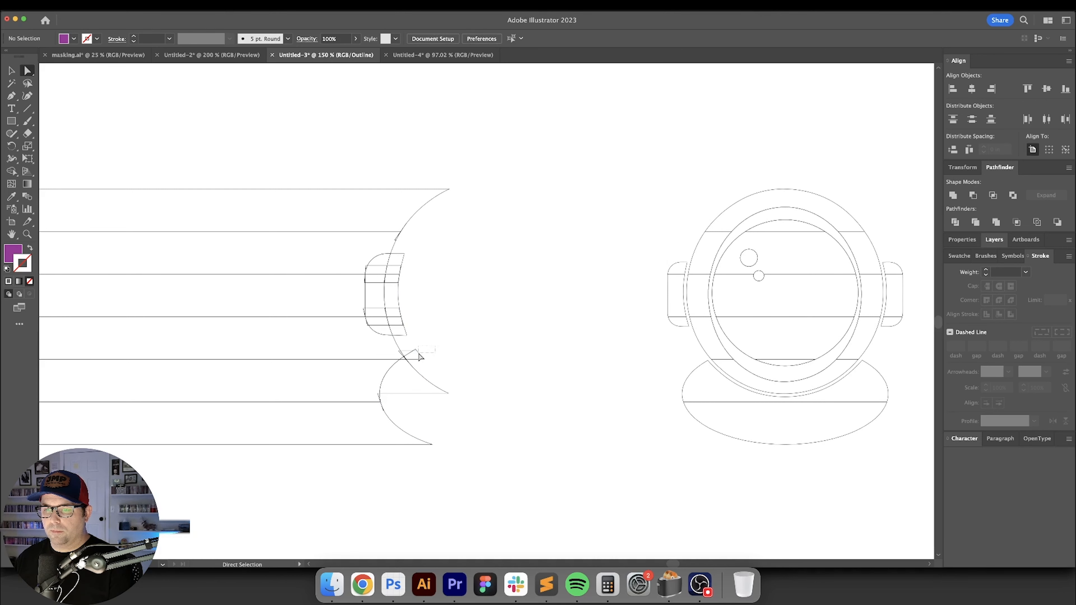
{"action": "key", "text": "super+y"}
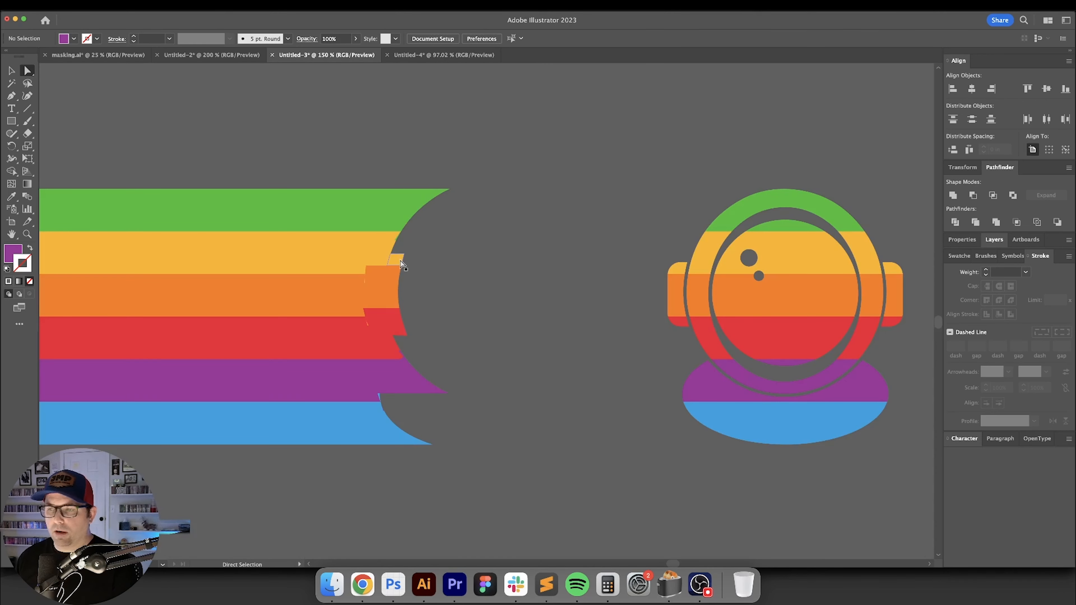
Delete the protruding yellow and orange pieces over the ear area at the stripes' right end.
{"action": "left_click", "coordinate": [401, 261]}
{"action": "key", "text": "Delete"}
{"action": "left_click_drag", "start_coordinate": [380, 301], "coordinate": [384, 306]}
{"action": "key", "text": "Delete"}
{"action": "left_click", "coordinate": [380, 270]}
{"action": "key", "text": "Delete"}
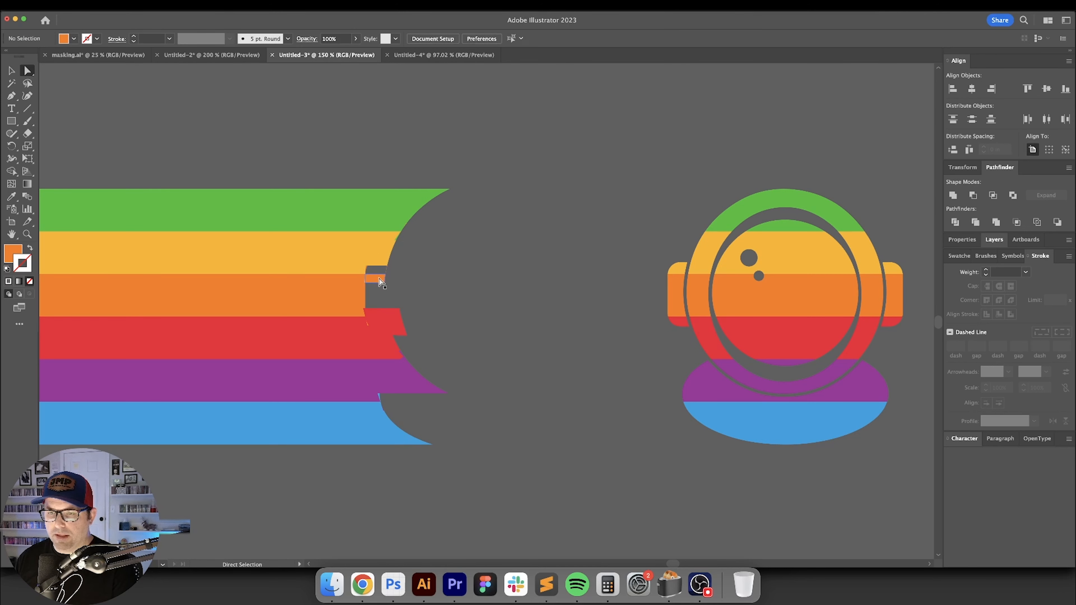
Delete the leftover orange and yellow pieces inside the upper part of the ear cutout.
{"action": "key", "text": "super+plus"}
{"action": "key", "text": "super+plus"}
{"action": "key", "text": "super+plus"}
{"action": "key", "text": "super+plus"}
{"action": "key", "text": "super+plus"}
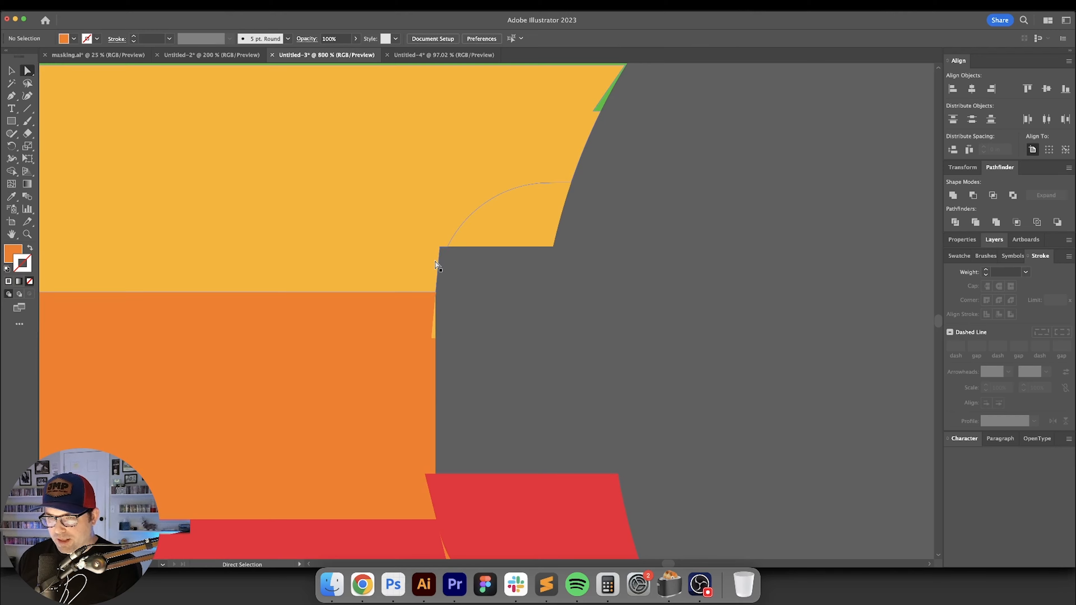
{"action": "left_click", "coordinate": [515, 238]}
{"action": "key", "text": "Delete"}
Delete the leftover red pieces inside the lower part of the ear cutout.
{"action": "key", "text": "super+minus"}
{"action": "key", "text": "super+minus"}
{"action": "key", "text": "super+minus"}
{"action": "left_click", "coordinate": [397, 360]}
{"action": "key", "text": "Delete"}
{"action": "key", "text": "super+z"}
{"action": "left_click", "coordinate": [391, 329]}
{"action": "key", "text": "Delete"}
{"action": "key", "text": "Delete"}
Delete the purple piece protruding into the collar cutout.
{"action": "left_click_drag", "start_coordinate": [518, 395], "coordinate": [500, 343]}
{"action": "left_click", "coordinate": [445, 395]}
{"action": "key", "text": "Delete"}
{"action": "key", "text": "super+minus"}
{"action": "key", "text": "super+minus"}
{"action": "key", "text": "super+minus"}
{"action": "key", "text": "v"}
{"action": "key", "text": "Delete"}
Move the intact striped helmet into the cutout at the stripes' right end, keeping a narrow gap around its outline.
{"action": "left_click_drag", "start_coordinate": [567, 282], "coordinate": [703, 352]}
{"action": "left_click_drag", "start_coordinate": [823, 317], "coordinate": [417, 318]}
{"action": "scroll", "coordinate": [330, 330], "scroll_direction": "up", "scroll_amount": 2}
{"action": "scroll", "coordinate": [330, 330], "scroll_direction": "up", "scroll_amount": 3}
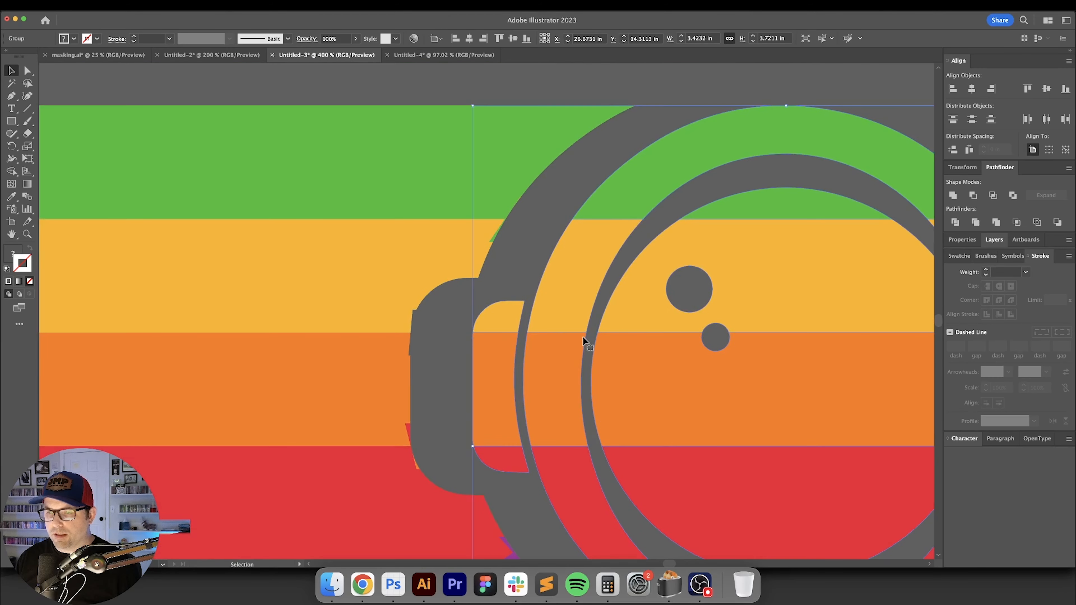
{"action": "left_click_drag", "start_coordinate": [583, 339], "coordinate": [539, 339]}
{"action": "scroll", "coordinate": [535, 302], "scroll_direction": "down", "scroll_amount": 2}
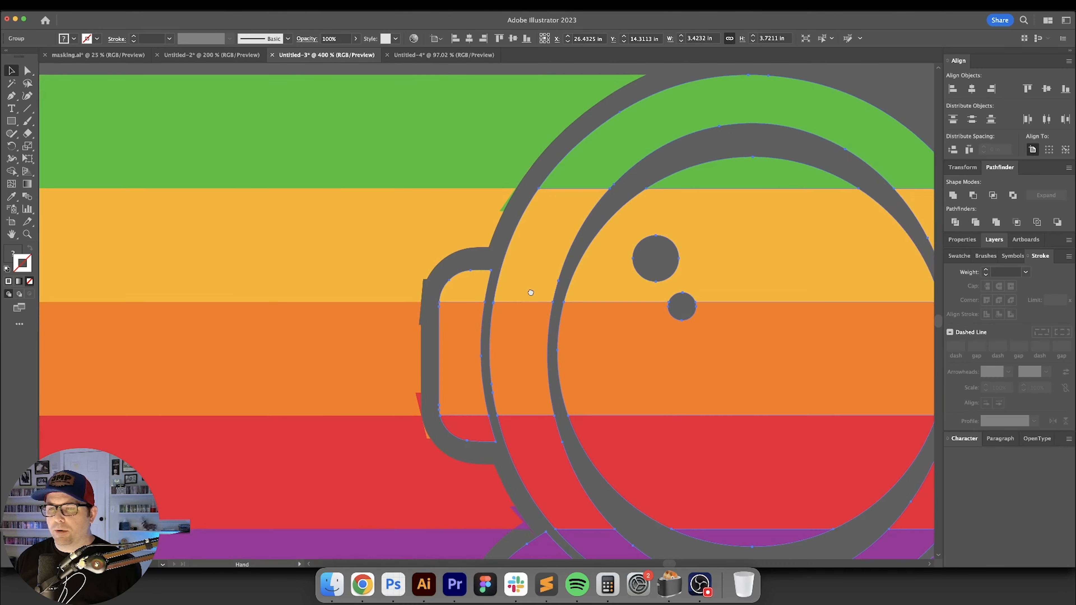
{"action": "left_click", "coordinate": [478, 269]}
Select the blue stripe beside the collar gap and pick up its blue as the fill colour.
{"action": "scroll", "coordinate": [495, 332], "scroll_direction": "down", "scroll_amount": 3}
{"action": "scroll", "coordinate": [475, 337], "scroll_direction": "down", "scroll_amount": 1}
{"action": "scroll", "coordinate": [464, 340], "scroll_direction": "up", "scroll_amount": 6}
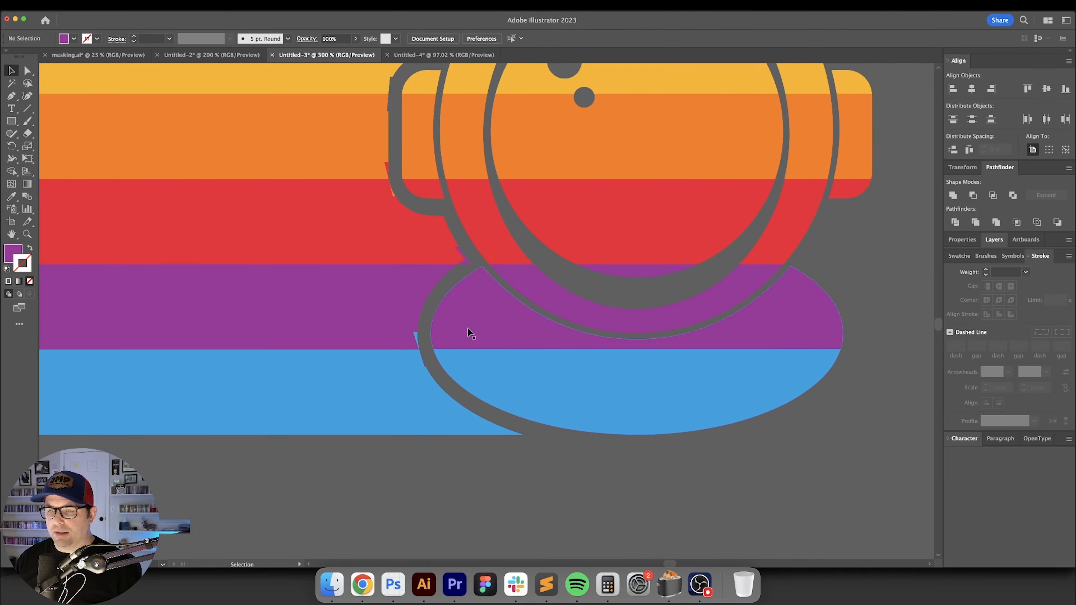
{"action": "key", "text": "a"}
{"action": "left_click", "coordinate": [390, 381]}
{"action": "key", "text": "i"}
{"action": "left_click", "coordinate": [368, 411]}
{"action": "key", "text": "v"}
{"action": "left_click", "coordinate": [435, 341]}
Draw a blue patch with the Pen tool over the sliver between the purple stripe and the collar gap.
{"action": "left_click_drag", "start_coordinate": [413, 285], "coordinate": [446, 362]}
{"action": "key", "text": "a"}
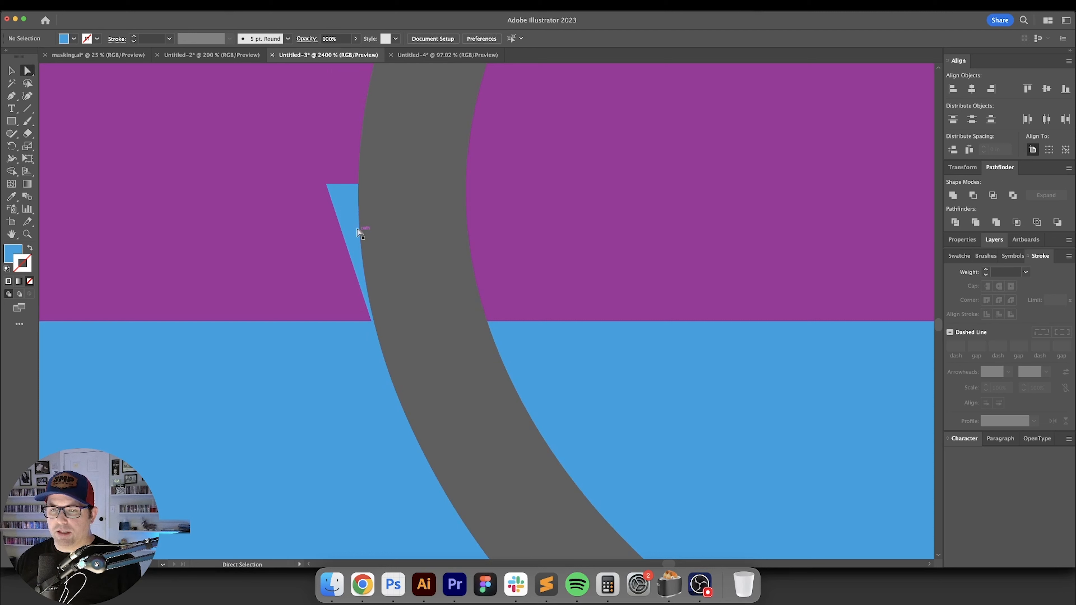
{"action": "left_click", "coordinate": [341, 210]}
{"action": "left_click", "coordinate": [400, 261]}
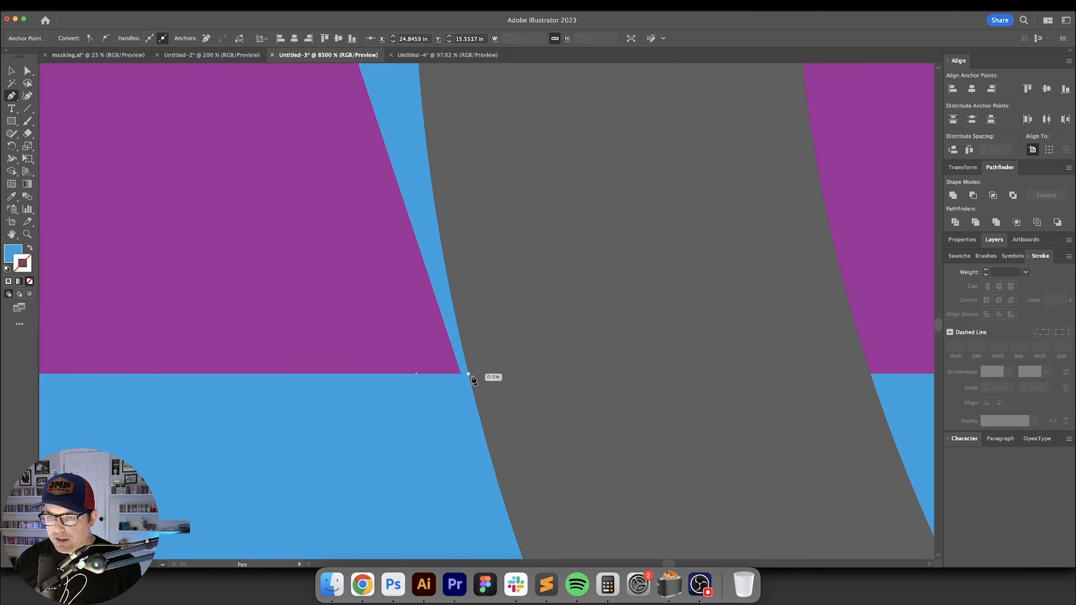
{"action": "scroll", "coordinate": [466, 369], "scroll_direction": "down", "scroll_amount": 3}
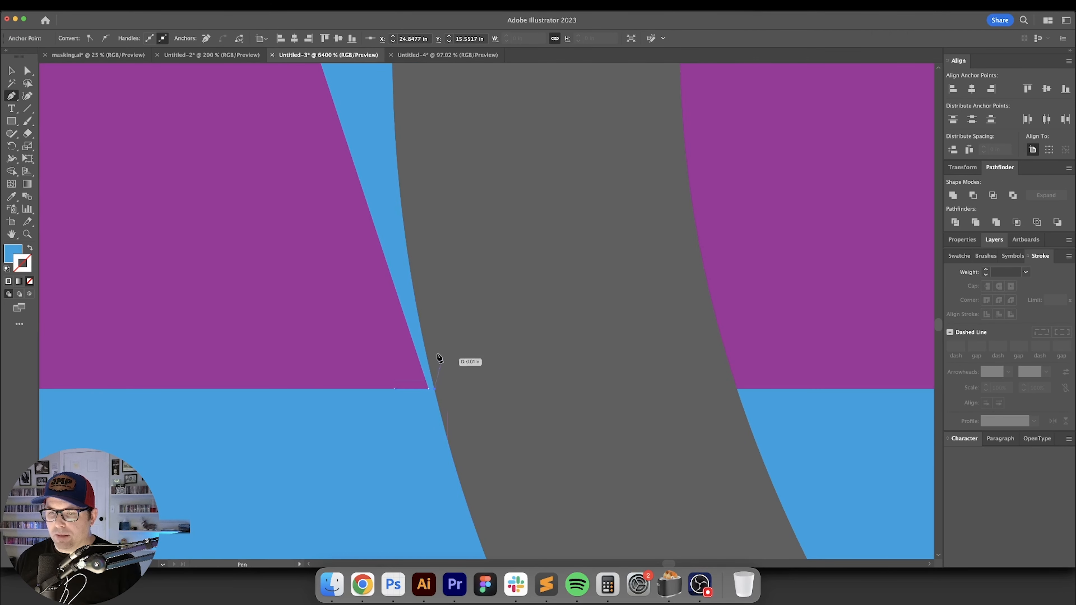
{"action": "scroll", "coordinate": [384, 237], "scroll_direction": "down", "scroll_amount": 3}
{"action": "left_click_drag", "start_coordinate": [387, 254], "coordinate": [405, 291]}
Cut the blue patch along the collar gap's edge and delete the piece overlapping the gap.
{"action": "left_click_drag", "start_coordinate": [474, 242], "coordinate": [284, 323]}
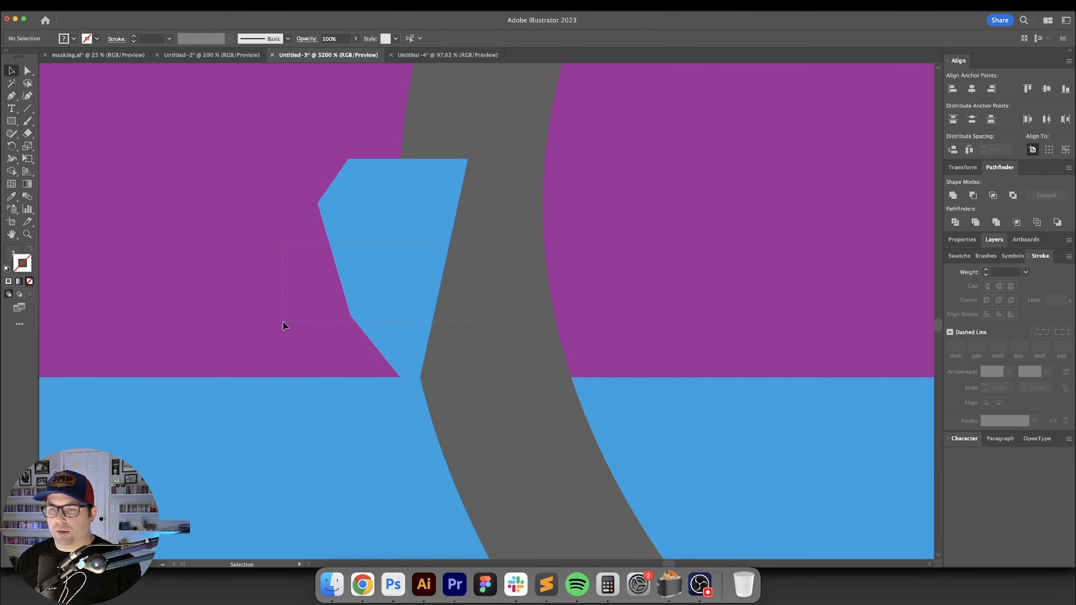
{"action": "scroll", "coordinate": [402, 287], "scroll_direction": "down", "scroll_amount": 3}
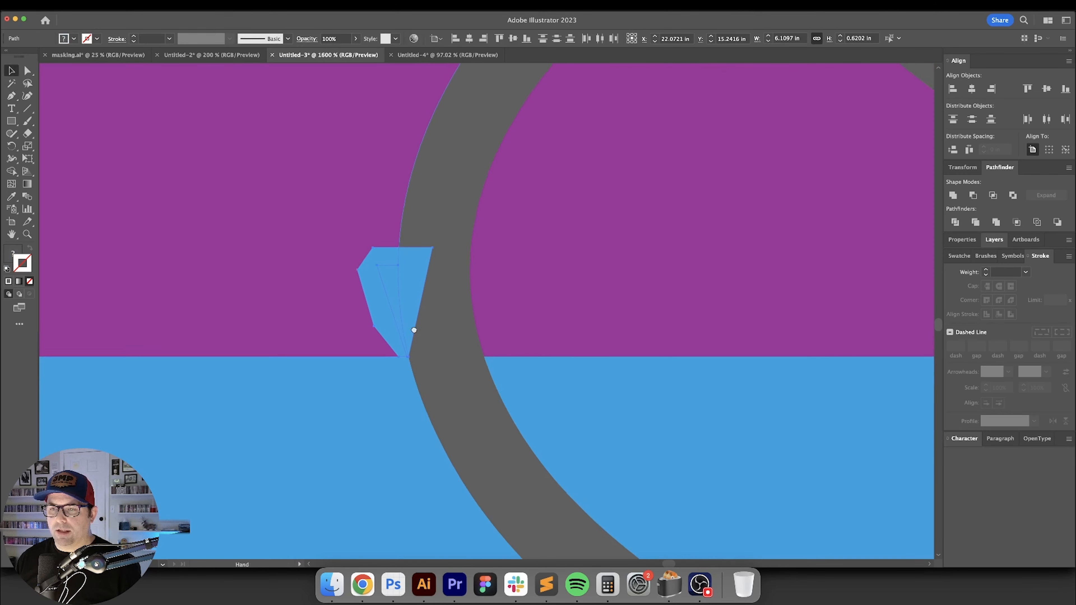
{"action": "scroll", "coordinate": [397, 342], "scroll_direction": "up", "scroll_amount": 2}
{"action": "key", "text": "a"}
{"action": "left_click", "coordinate": [462, 255]}
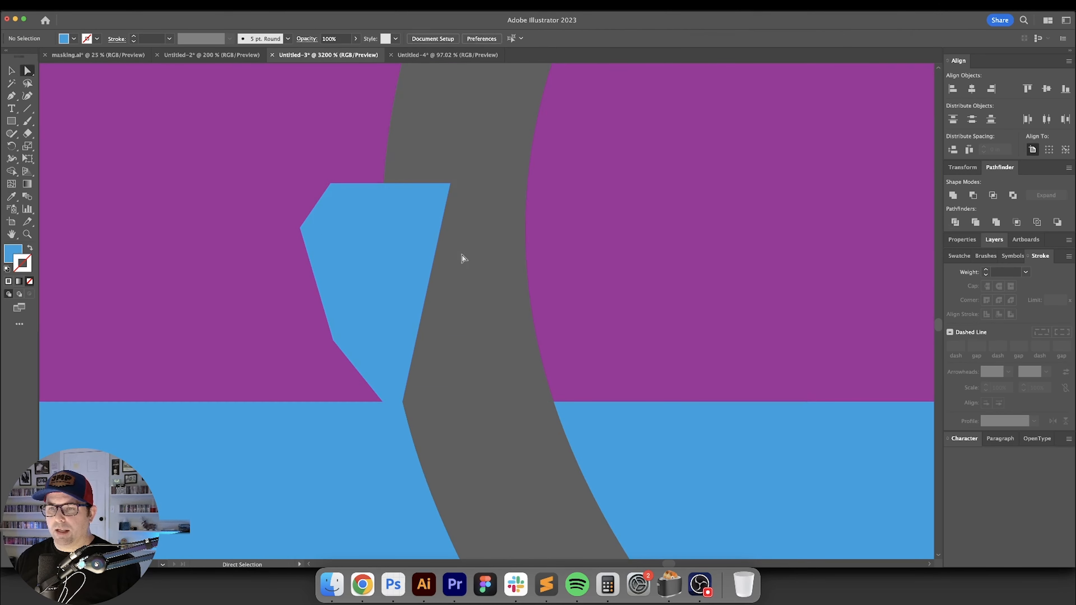
{"action": "left_click", "coordinate": [409, 235]}
{"action": "key", "text": "Delete"}
Recolour the remaining blue patch pieces with the purple of the surrounding stripe.
{"action": "left_click", "coordinate": [369, 223]}
{"action": "left_click", "coordinate": [378, 257], "text": "shift"}
{"action": "left_click_drag", "start_coordinate": [419, 230], "coordinate": [279, 304]}
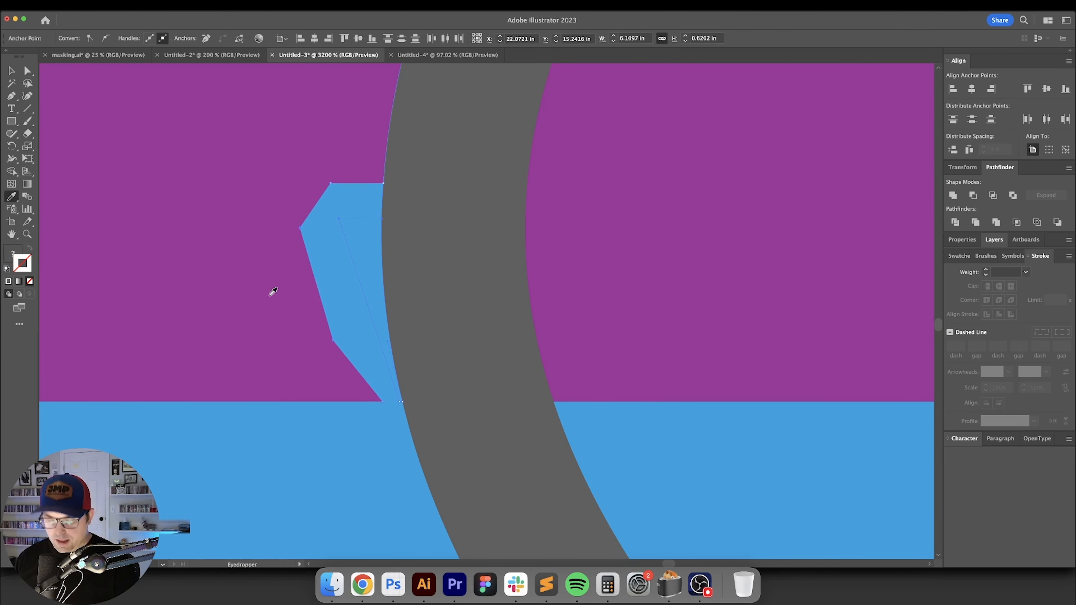
{"action": "key", "text": "i"}
{"action": "left_click", "coordinate": [291, 291]}
{"action": "key", "text": "v"}
{"action": "left_click", "coordinate": [450, 299]}
Recolour the purple slivers above the collar gap and the orange sliver beside the ear gap to match the red stripe.
{"action": "scroll", "coordinate": [448, 304], "scroll_direction": "down", "scroll_amount": 3}
{"action": "key", "text": "a"}
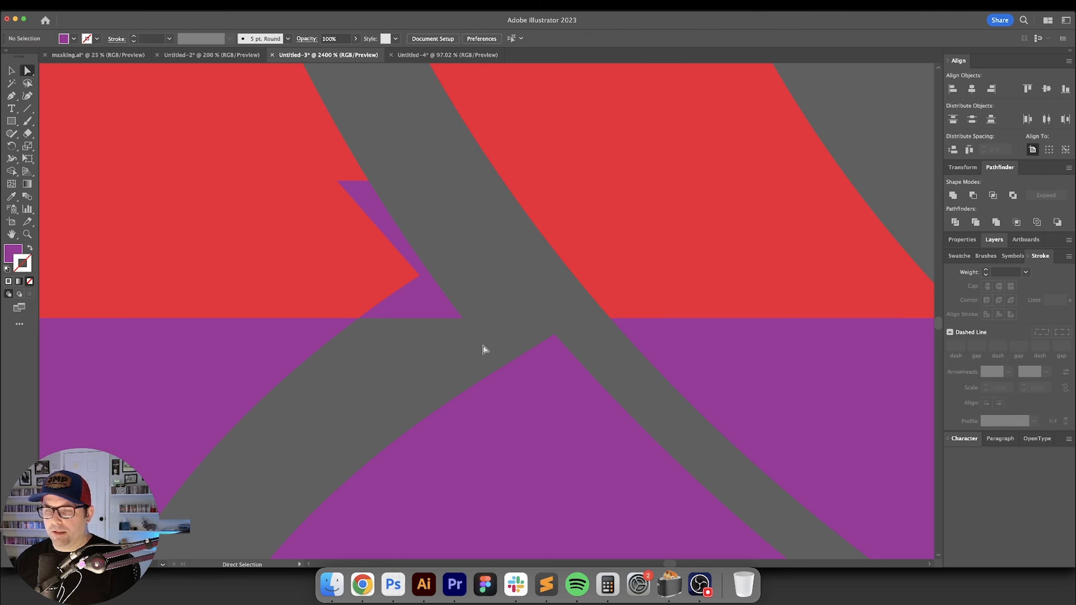
{"action": "left_click_drag", "start_coordinate": [506, 302], "coordinate": [534, 342]}
{"action": "key", "text": "super+minus"}
{"action": "left_click", "coordinate": [474, 321]}
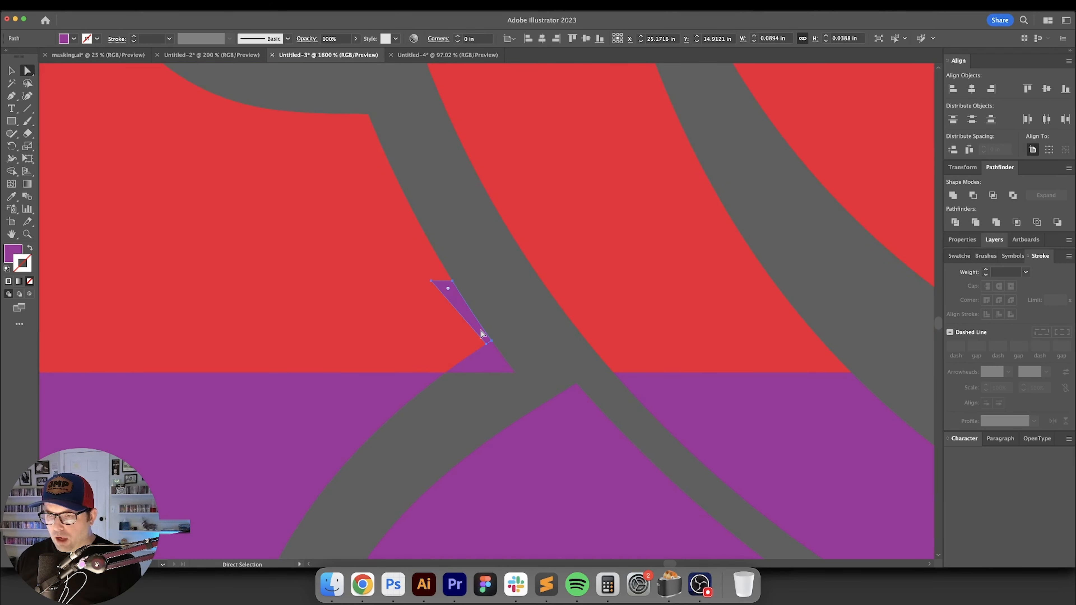
{"action": "left_click", "coordinate": [496, 351], "text": "shift"}
{"action": "left_click", "coordinate": [486, 357], "text": "shift"}
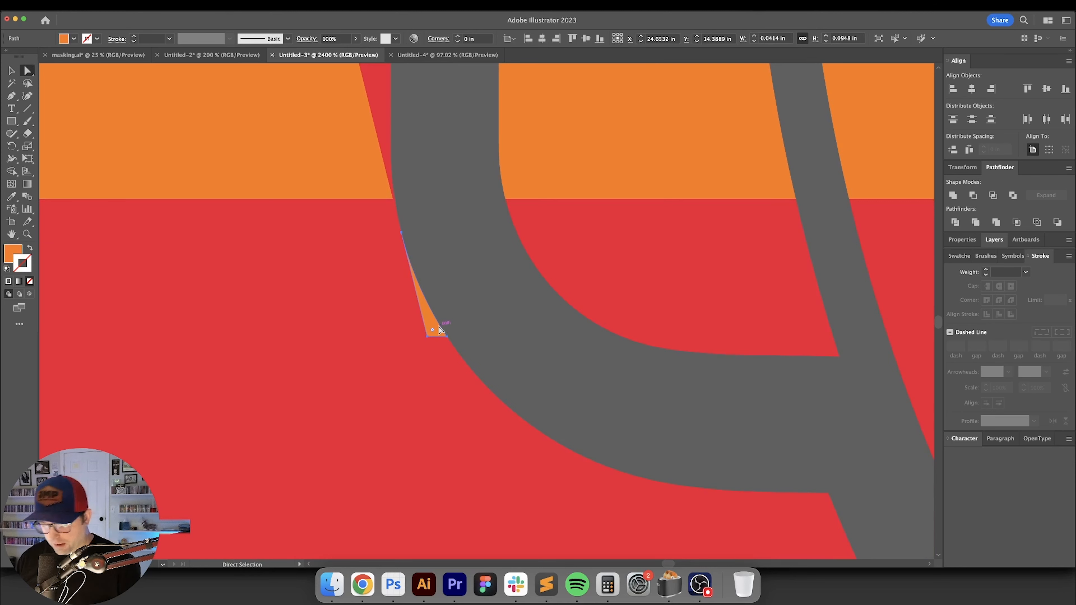
{"action": "key", "text": "Delete"}
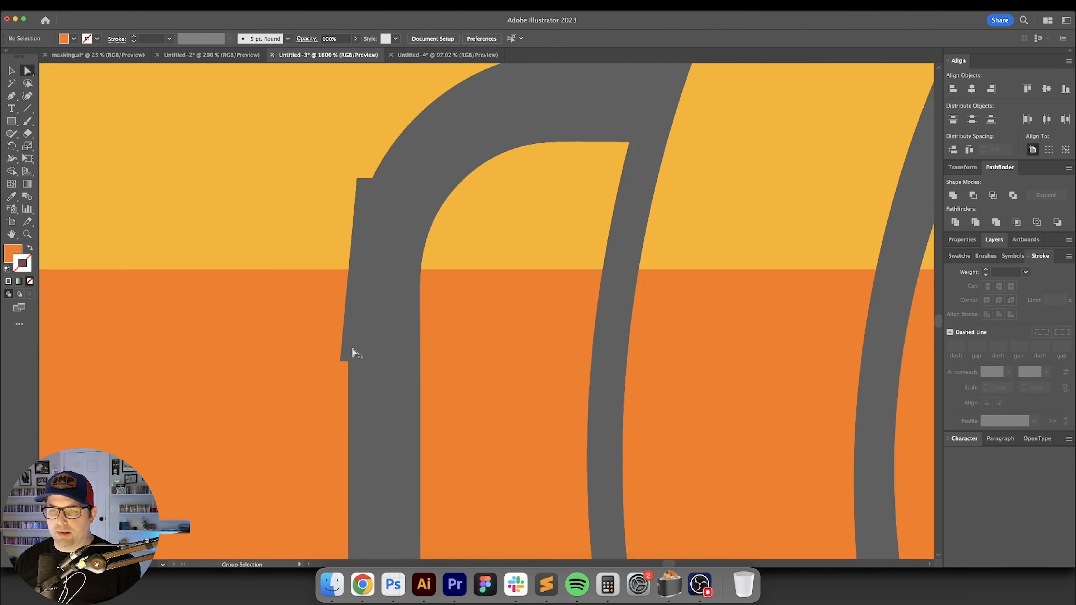
Straighten the orange stripe's edge along the ear gap by moving its protruding corner point, and delete the yellow stripe's stray corner.
{"action": "scroll", "coordinate": [353, 351], "scroll_direction": "up", "scroll_amount": 1}
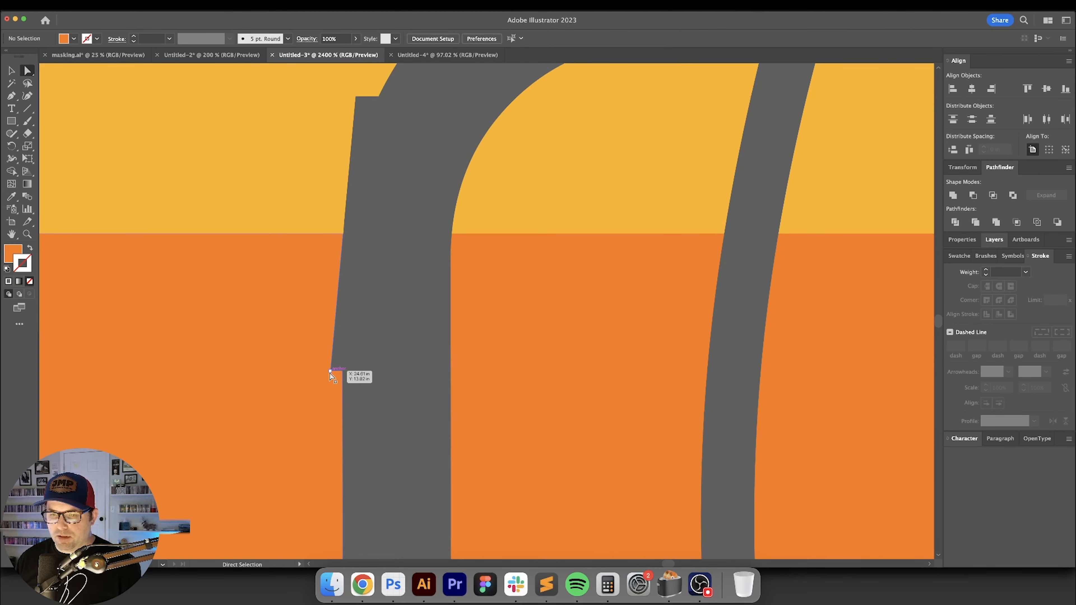
{"action": "left_click", "coordinate": [331, 371]}
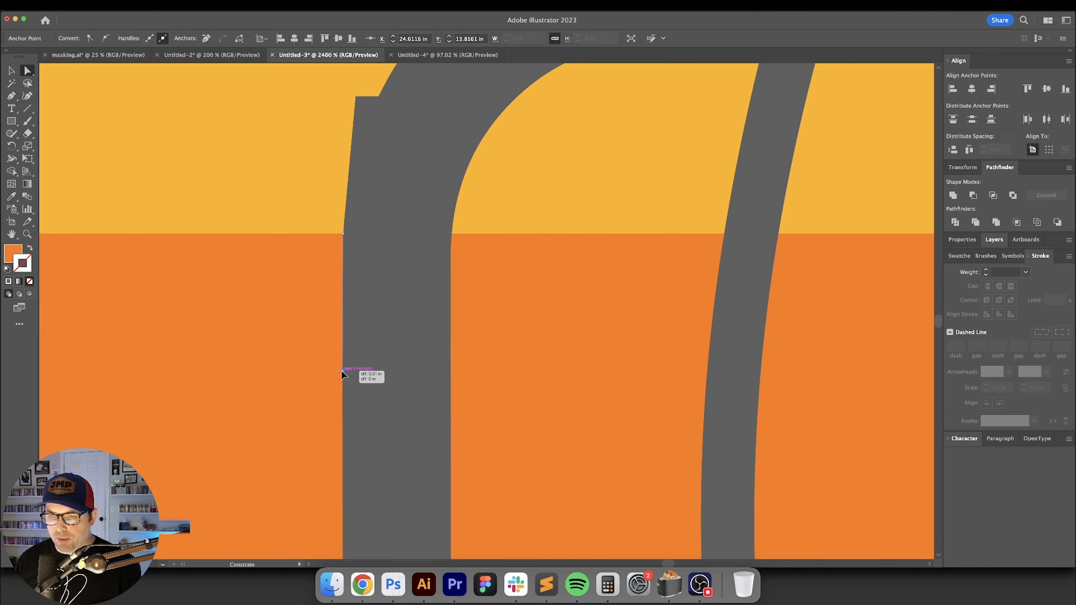
{"action": "left_click_drag", "start_coordinate": [399, 272], "coordinate": [404, 412]}
{"action": "left_click", "coordinate": [362, 239]}
{"action": "key", "text": "BackSpace"}
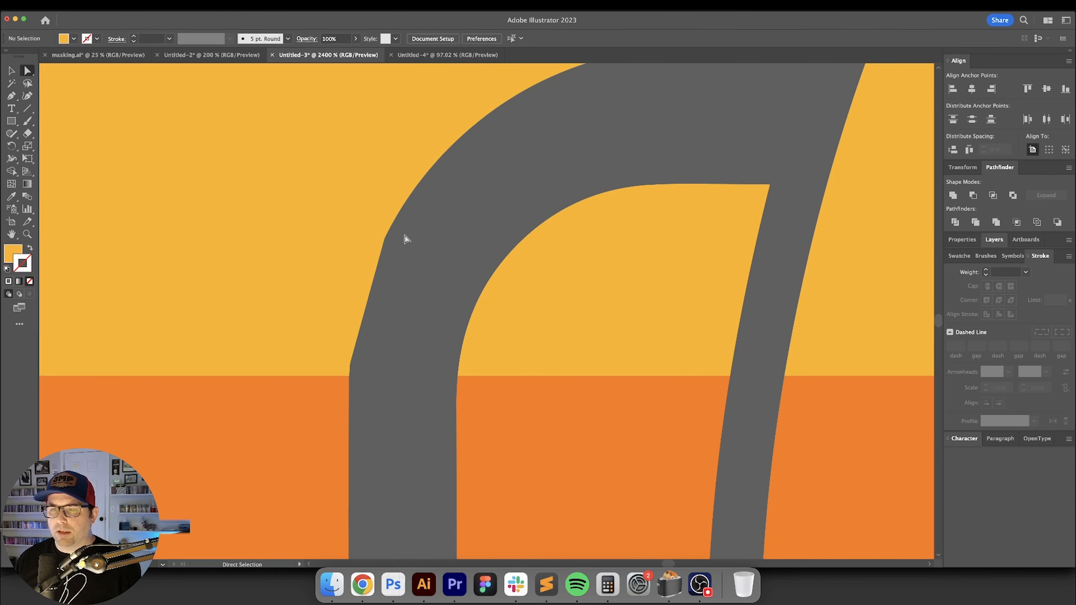
Redraw the yellow stripe's edge with the Pen tool as a smooth curve around the ear gap's upper corner.
{"action": "left_click_drag", "start_coordinate": [349, 258], "coordinate": [350, 259]}
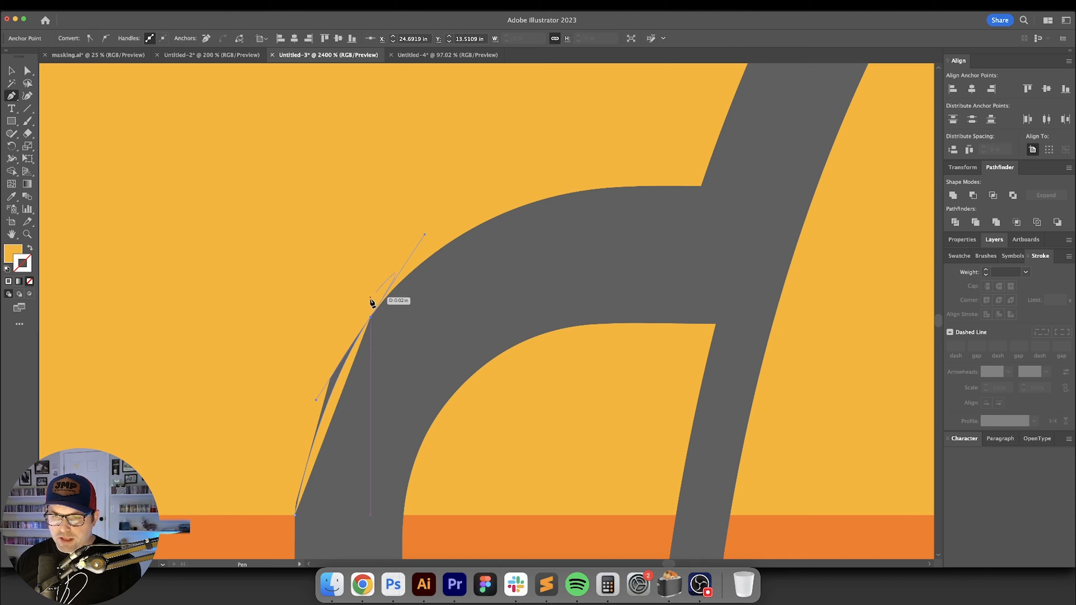
{"action": "left_click", "coordinate": [371, 317]}
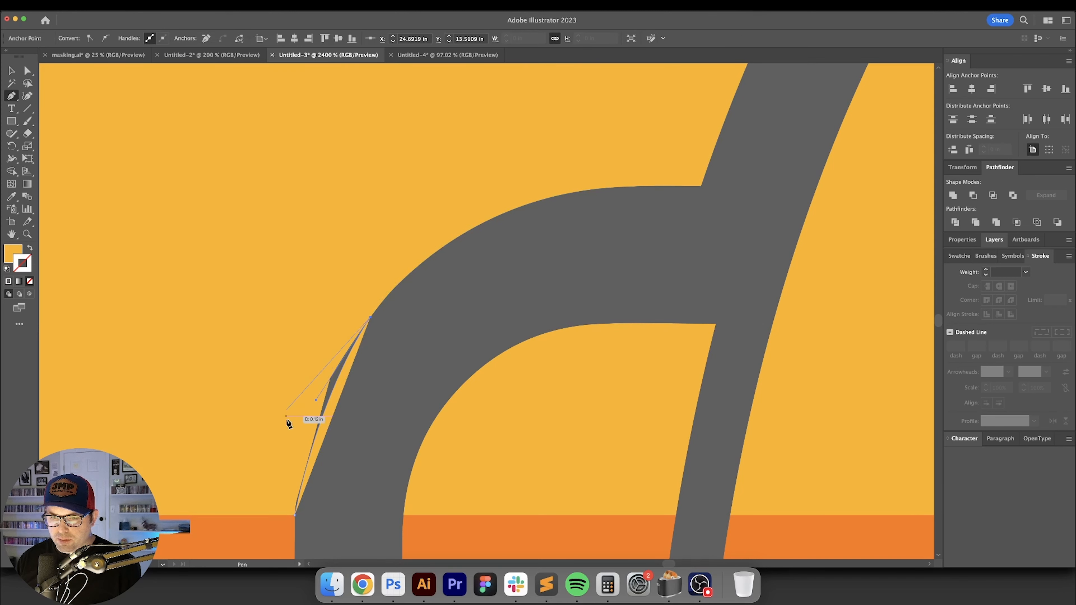
{"action": "left_click_drag", "start_coordinate": [294, 515], "coordinate": [429, 550]}
{"action": "key", "text": "v"}
{"action": "key", "text": "super+shift+a"}
{"action": "left_click_drag", "start_coordinate": [414, 339], "coordinate": [444, 282]}
{"action": "key", "text": "a"}
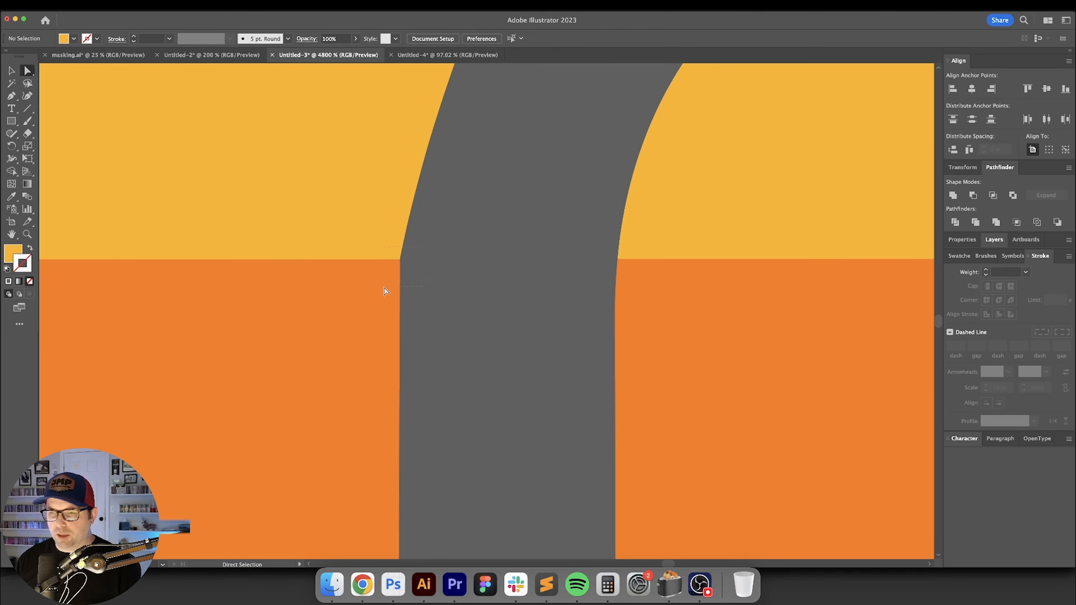
{"action": "left_click_drag", "start_coordinate": [384, 287], "coordinate": [384, 287]}
{"action": "left_click", "coordinate": [452, 284]}
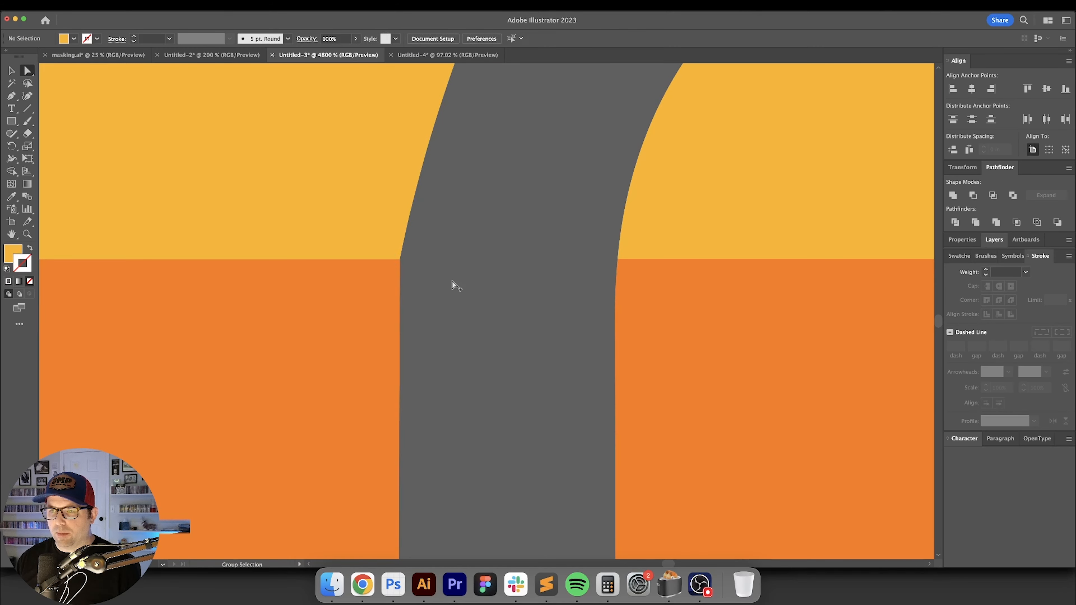
Recolour the green sliver inside the yellow stripe beside the helmet gap with the stripe's yellow.
{"action": "scroll", "coordinate": [452, 284], "scroll_direction": "down", "scroll_amount": 9}
{"action": "left_click_drag", "start_coordinate": [529, 325], "coordinate": [441, 318]}
{"action": "scroll", "coordinate": [400, 223], "scroll_direction": "up", "scroll_amount": 9}
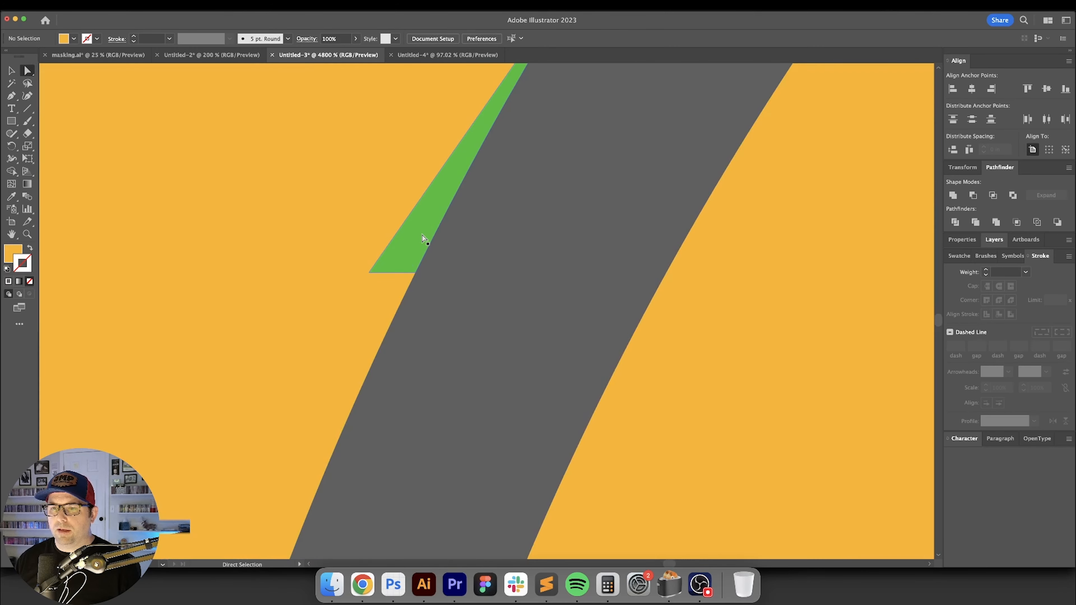
{"action": "left_click", "coordinate": [425, 240]}
{"action": "scroll", "coordinate": [425, 240], "scroll_direction": "down", "scroll_amount": 2}
{"action": "left_click_drag", "start_coordinate": [428, 235], "coordinate": [463, 273]}
{"action": "key", "text": "Delete"}
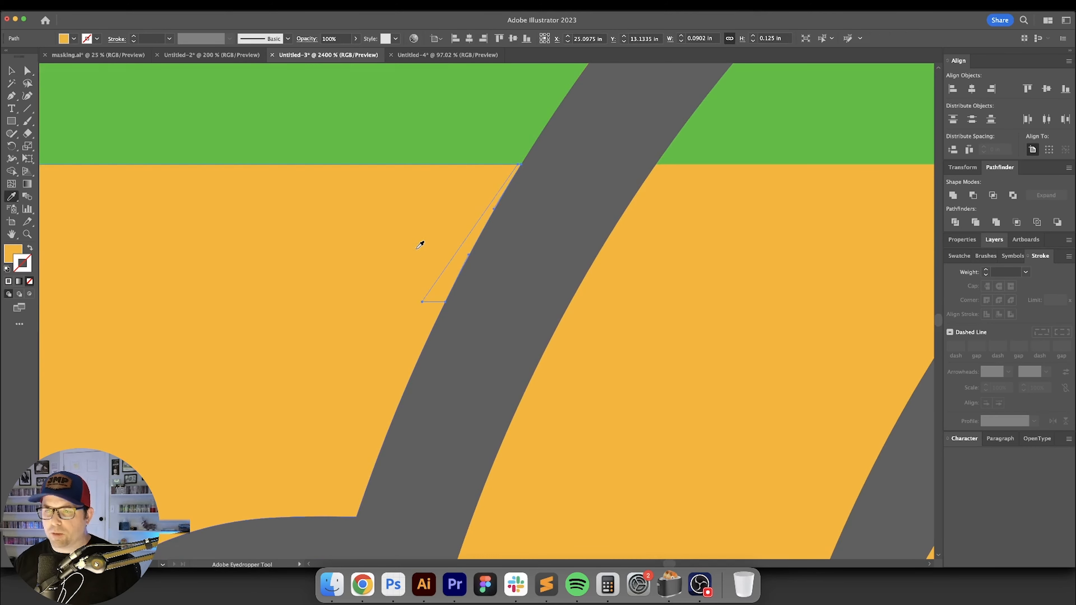
Recolour the remaining stray sliver at the helmet gap's upper edge with the green of the surrounding stripe.
{"action": "key", "text": "v"}
{"action": "scroll", "coordinate": [533, 267], "scroll_direction": "down", "scroll_amount": 2}
{"action": "scroll", "coordinate": [543, 243], "scroll_direction": "up", "scroll_amount": 4}
{"action": "scroll", "coordinate": [543, 242], "scroll_direction": "up", "scroll_amount": 1}
{"action": "key", "text": "a"}
{"action": "left_click", "coordinate": [528, 216]}
{"action": "key", "text": "i"}
{"action": "left_click", "coordinate": [481, 197]}
{"action": "key", "text": "v"}
{"action": "left_click", "coordinate": [564, 282]}
{"action": "key", "text": "super+1"}
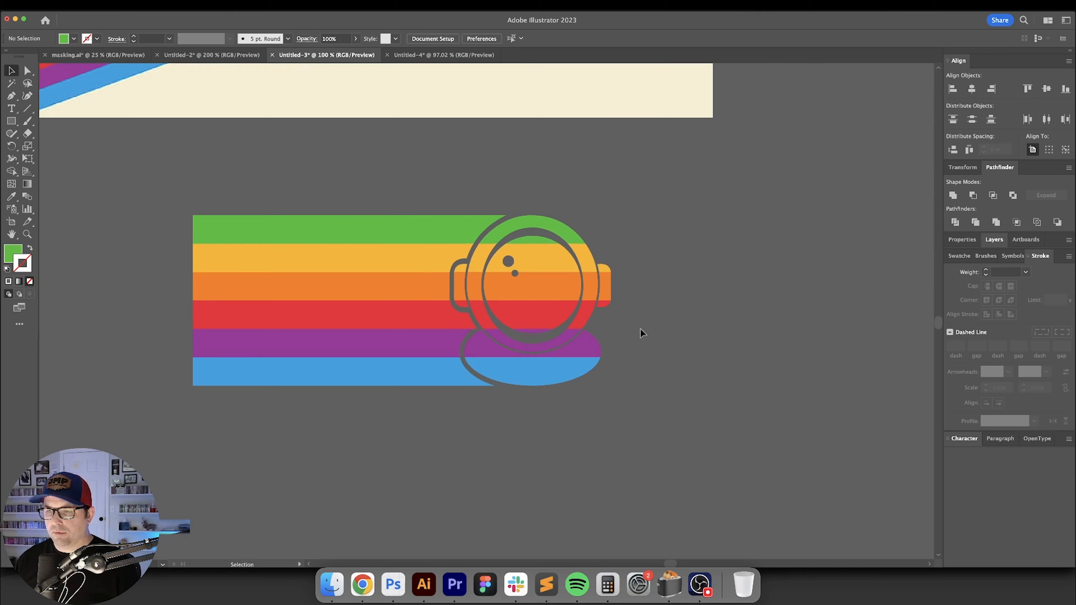
Shift the striped helmet slightly away from the trailing stripes to widen the contour gap.
{"action": "left_click", "coordinate": [540, 295]}
{"action": "left_click_drag", "start_coordinate": [540, 294], "coordinate": [544, 295]}
{"action": "left_click", "coordinate": [637, 306]}
Move the complete helmet and stripes artwork onto the upper part of the empty portrait artboard and select it there.
{"action": "left_click_drag", "start_coordinate": [647, 305], "coordinate": [672, 317]}
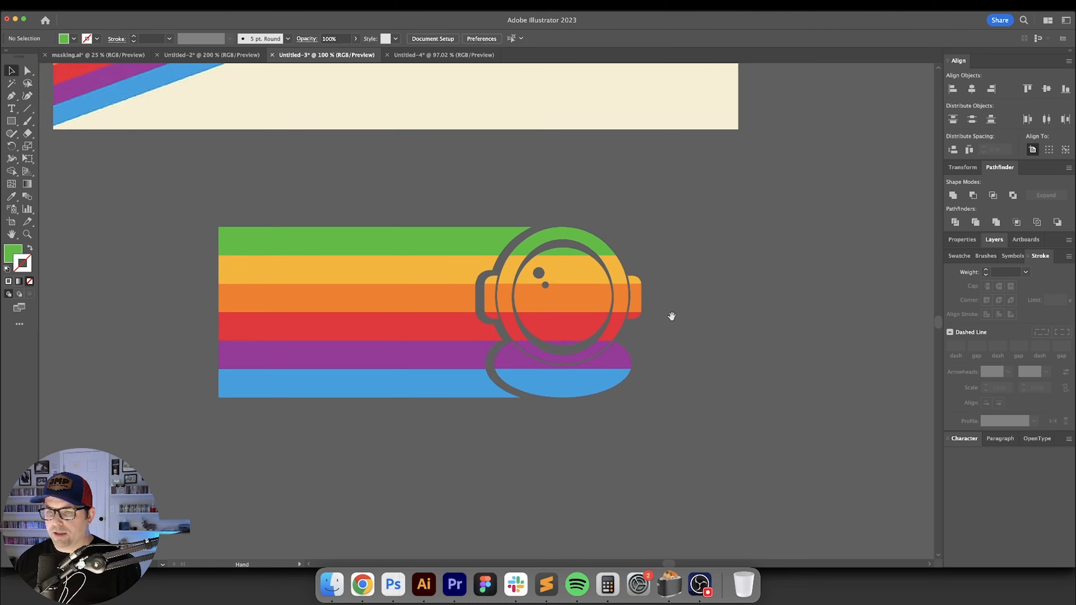
{"action": "key", "text": "super+minus"}
{"action": "key", "text": "super+minus"}
{"action": "key", "text": "super+minus"}
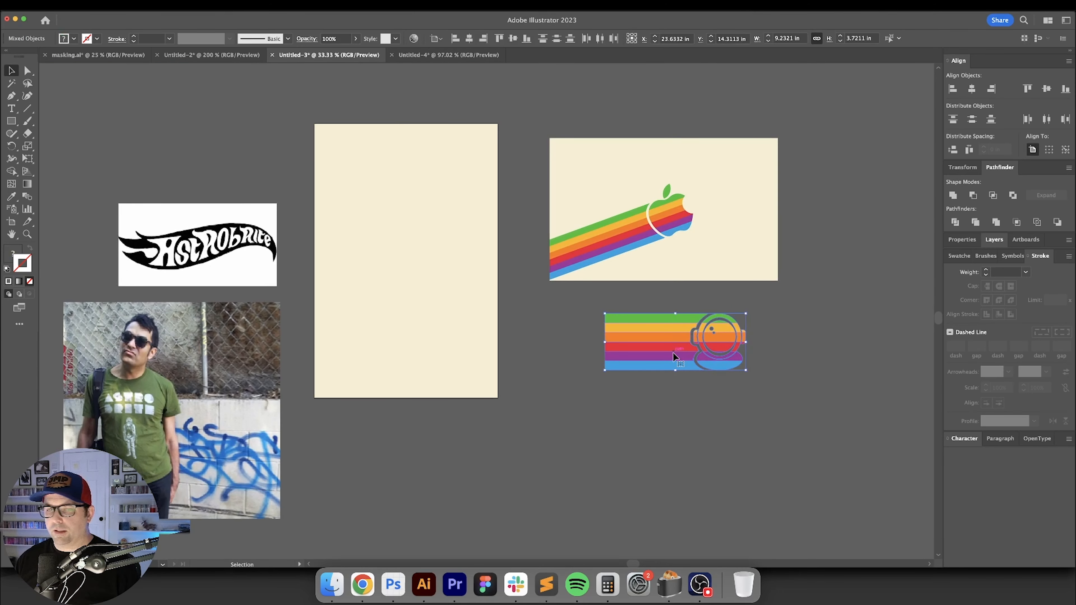
{"action": "left_click_drag", "start_coordinate": [674, 358], "coordinate": [389, 259]}
{"action": "key", "text": "super+equal"}
{"action": "key", "text": "super+equal"}
{"action": "left_click_drag", "start_coordinate": [526, 231], "coordinate": [538, 276]}
{"action": "left_click_drag", "start_coordinate": [587, 171], "coordinate": [586, 179]}
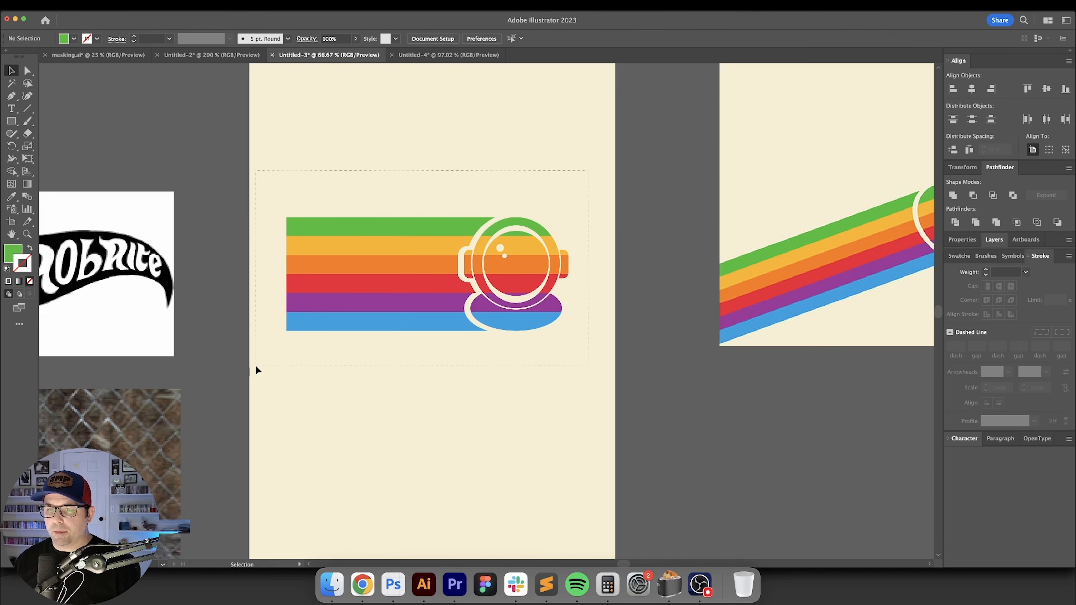
{"action": "left_click_drag", "start_coordinate": [256, 366], "coordinate": [256, 365]}
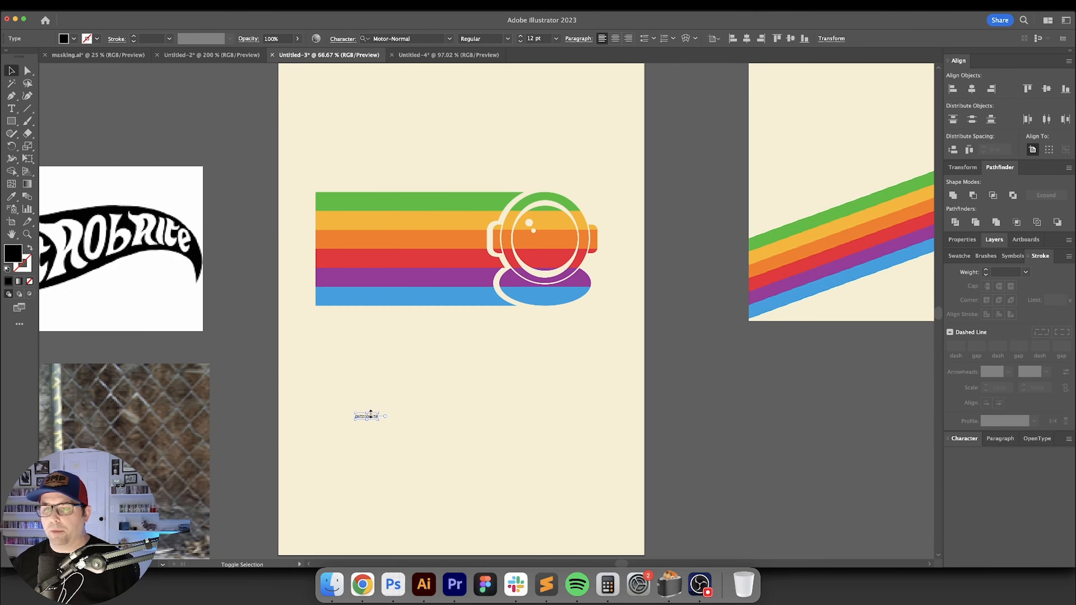
Enlarge the "astrobrite" text in Motter Tektura to about 137 pt and place it directly below the rainbow stripes.
{"action": "left_click_drag", "start_coordinate": [384, 418], "coordinate": [612, 476]}
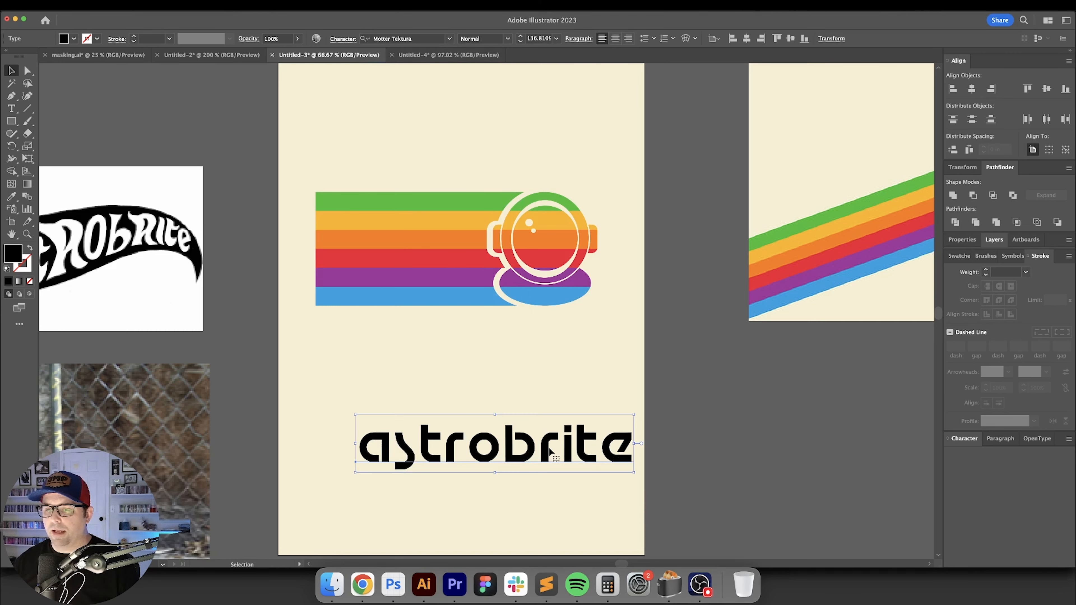
{"action": "left_click_drag", "start_coordinate": [564, 455], "coordinate": [524, 392]}
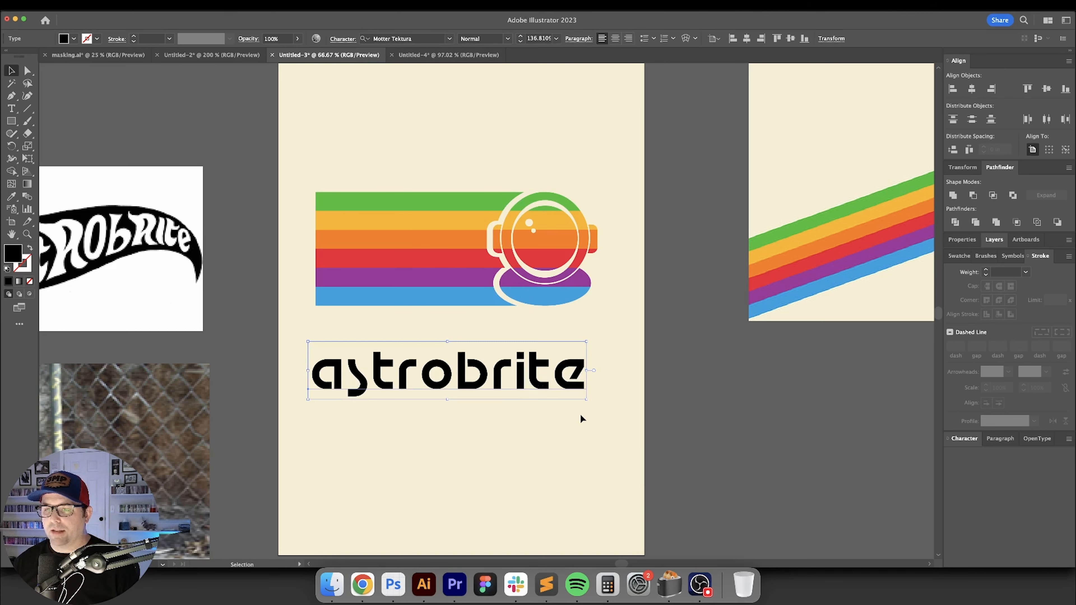
{"action": "left_click", "coordinate": [466, 398]}
Set the kerning between the "a" and "s" of the astrobrite text to -60.
{"action": "scroll", "coordinate": [466, 395], "scroll_direction": "up", "scroll_amount": 3}
{"action": "scroll", "coordinate": [460, 357], "scroll_direction": "down", "scroll_amount": 1}
{"action": "scroll", "coordinate": [470, 366], "scroll_direction": "left", "scroll_amount": 2}
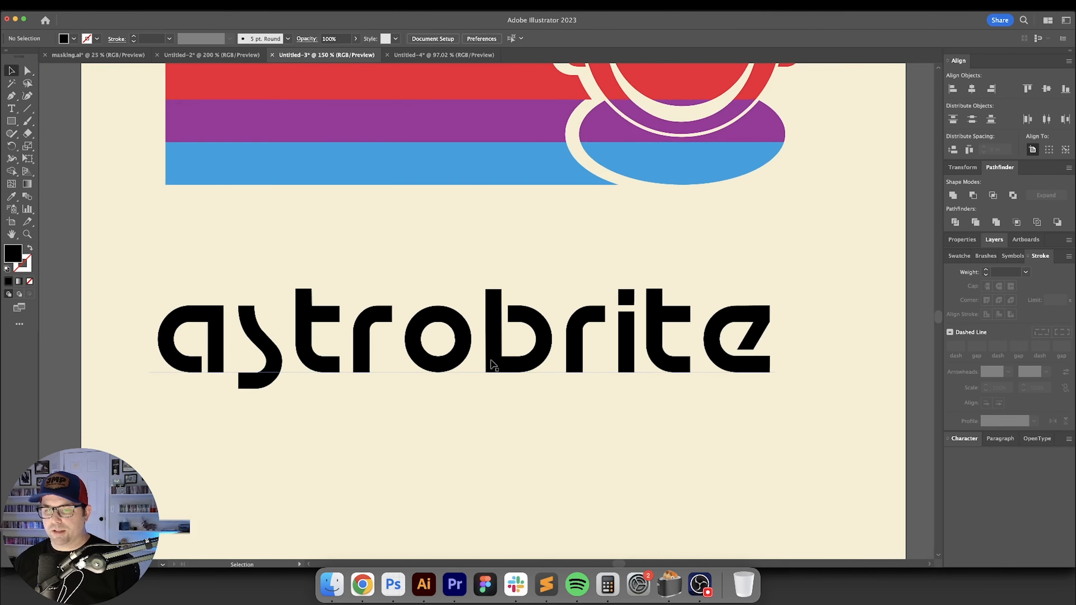
{"action": "double_click", "coordinate": [468, 340]}
{"action": "key", "text": "Up"}
{"action": "key", "text": "Right"}
{"action": "left_click", "coordinate": [964, 439]}
{"action": "left_click", "coordinate": [978, 333]}
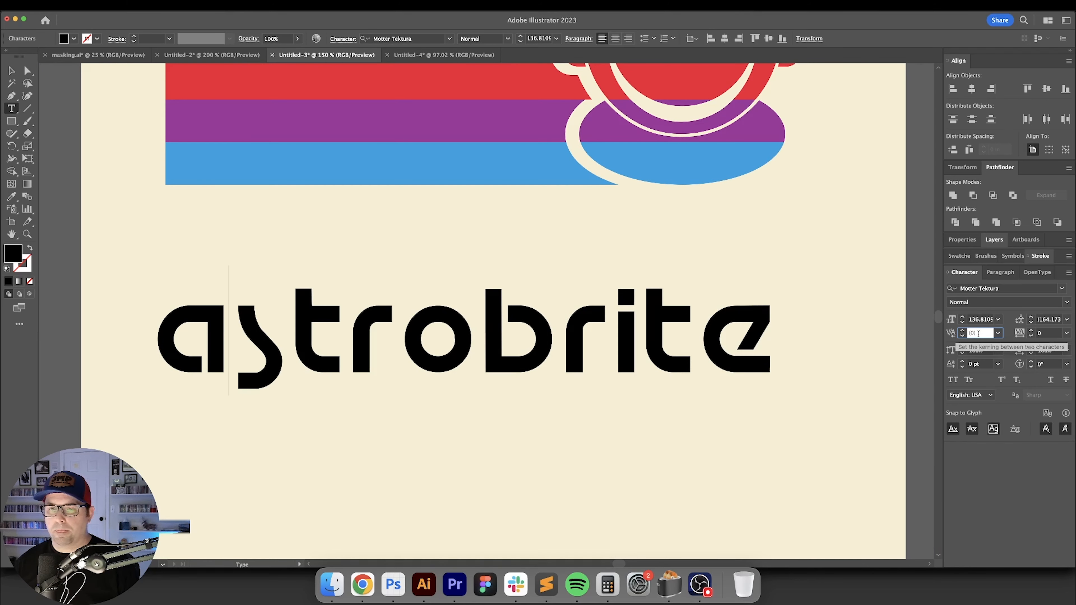
{"action": "type", "text": "-60"}
{"action": "key", "text": "Return"}
Tighten the kerning between each remaining pair of letters in the astrobrite text.
{"action": "key", "text": "Right"}
{"action": "scroll", "coordinate": [979, 333], "scroll_direction": "down", "scroll_amount": 6}
{"action": "key", "text": "Right"}
{"action": "scroll", "coordinate": [979, 334], "scroll_direction": "down", "scroll_amount": 4}
{"action": "key", "text": "Right"}
{"action": "scroll", "coordinate": [979, 333], "scroll_direction": "down", "scroll_amount": 7}
{"action": "key", "text": "Right"}
{"action": "scroll", "coordinate": [979, 333], "scroll_direction": "down", "scroll_amount": 5}
{"action": "key", "text": "Right"}
{"action": "scroll", "coordinate": [979, 334], "scroll_direction": "down", "scroll_amount": 6}
{"action": "key", "text": "Right"}
{"action": "scroll", "coordinate": [979, 334], "scroll_direction": "down", "scroll_amount": 5}
{"action": "key", "text": "Right"}
{"action": "scroll", "coordinate": [978, 333], "scroll_direction": "down", "scroll_amount": 2}
{"action": "key", "text": "Right"}
{"action": "scroll", "coordinate": [979, 333], "scroll_direction": "down", "scroll_amount": 8}
{"action": "left_click", "coordinate": [657, 425]}
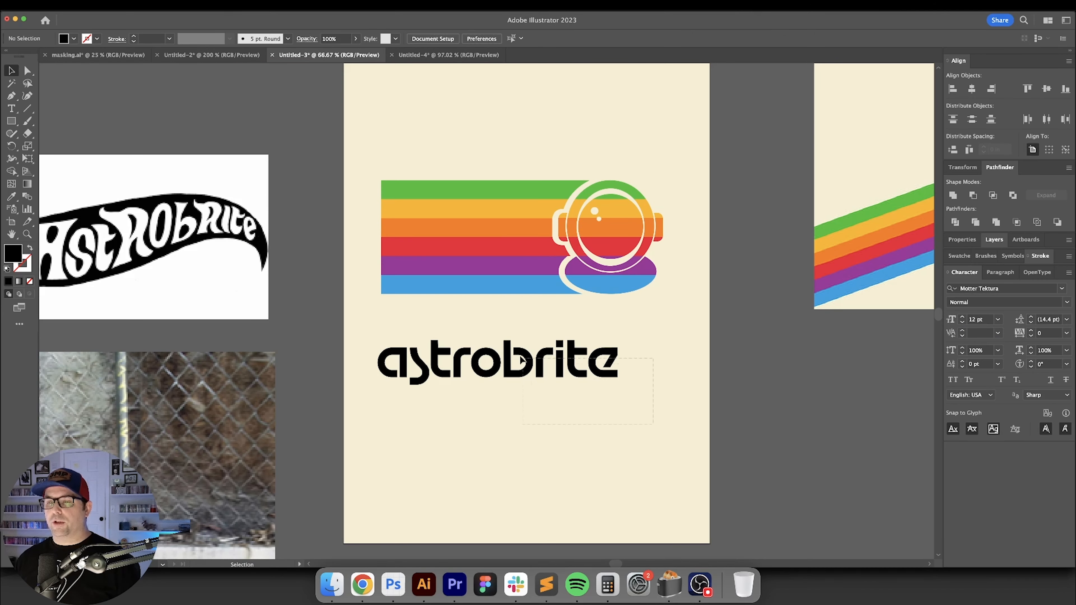
Convert the kerned astrobrite text to outlines.
{"action": "left_click", "coordinate": [500, 340]}
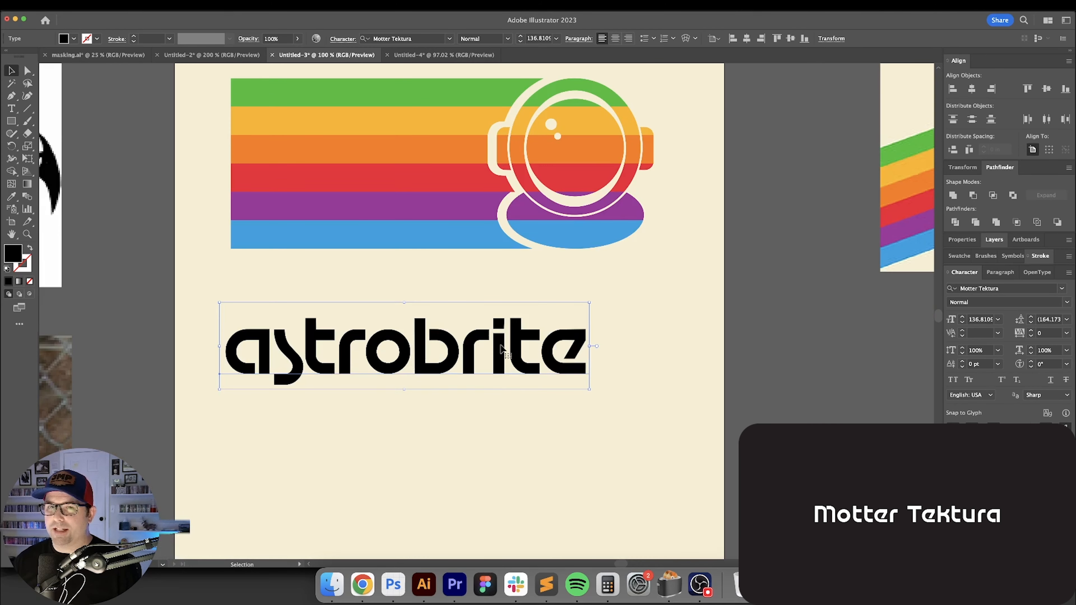
{"action": "left_click", "coordinate": [643, 369]}
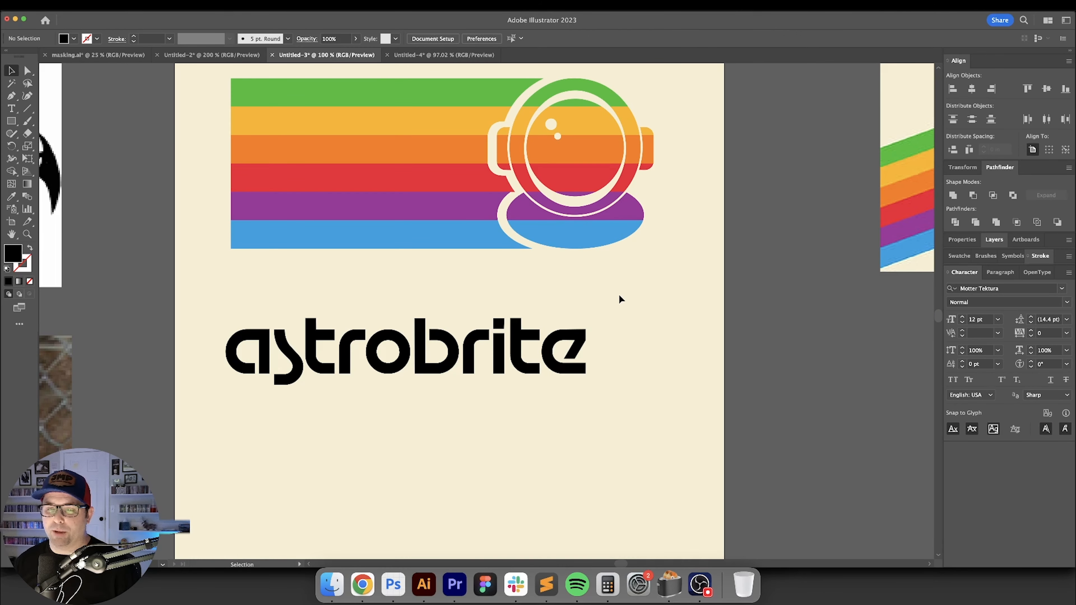
{"action": "left_click", "coordinate": [389, 369]}
{"action": "scroll", "coordinate": [510, 423], "scroll_direction": "left", "scroll_amount": 2}
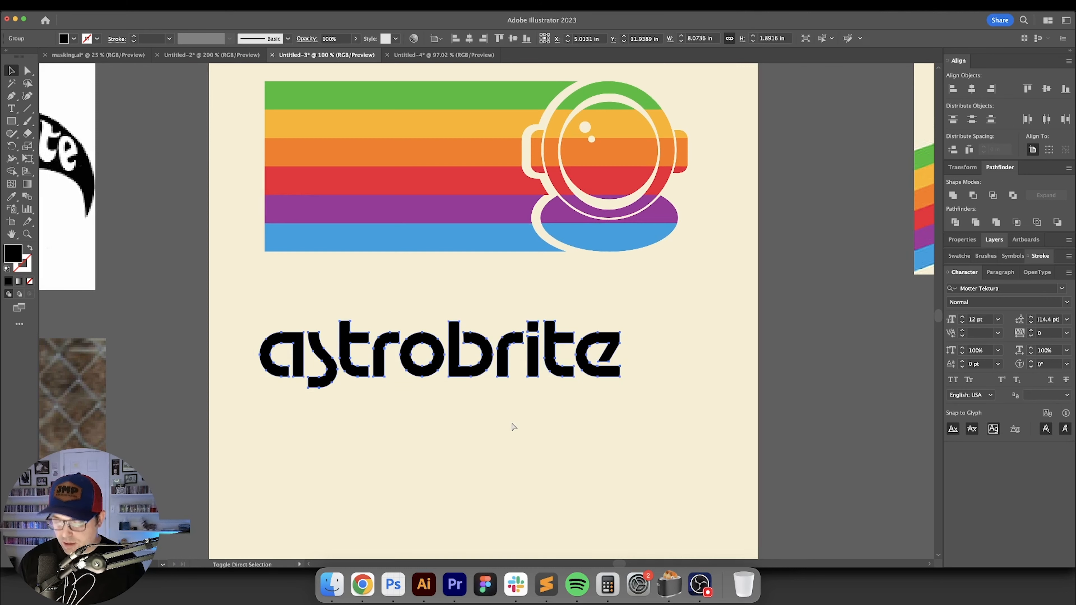
{"action": "left_click", "coordinate": [512, 427]}
Open the gradient settings for the outlined astrobrite lettering and apply a white-to-black linear gradient to its stroke.
{"action": "left_click_drag", "start_coordinate": [612, 423], "coordinate": [591, 472]}
{"action": "left_click_drag", "start_coordinate": [592, 330], "coordinate": [503, 394]}
{"action": "left_click", "coordinate": [220, 6]}
{"action": "left_click", "coordinate": [258, 249]}
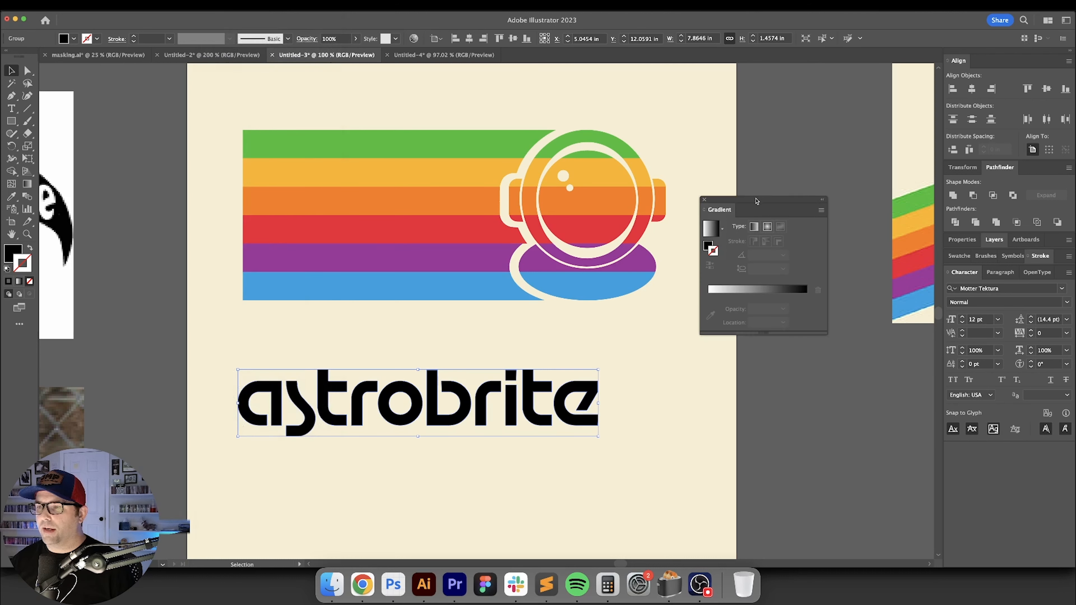
{"action": "left_click_drag", "start_coordinate": [755, 201], "coordinate": [836, 160]}
{"action": "left_click", "coordinate": [836, 186]}
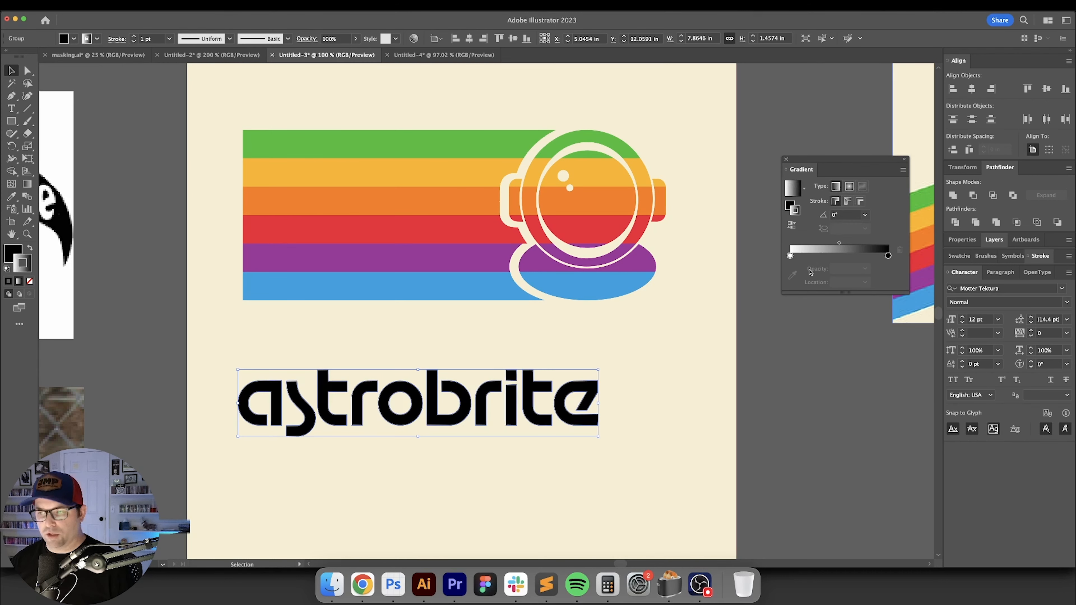
Add four intermediate stops to the lettering's stroke gradient and color all six stops green, yellow, orange, red, purple and blue.
{"action": "left_click", "coordinate": [791, 256]}
{"action": "left_click", "coordinate": [814, 256]}
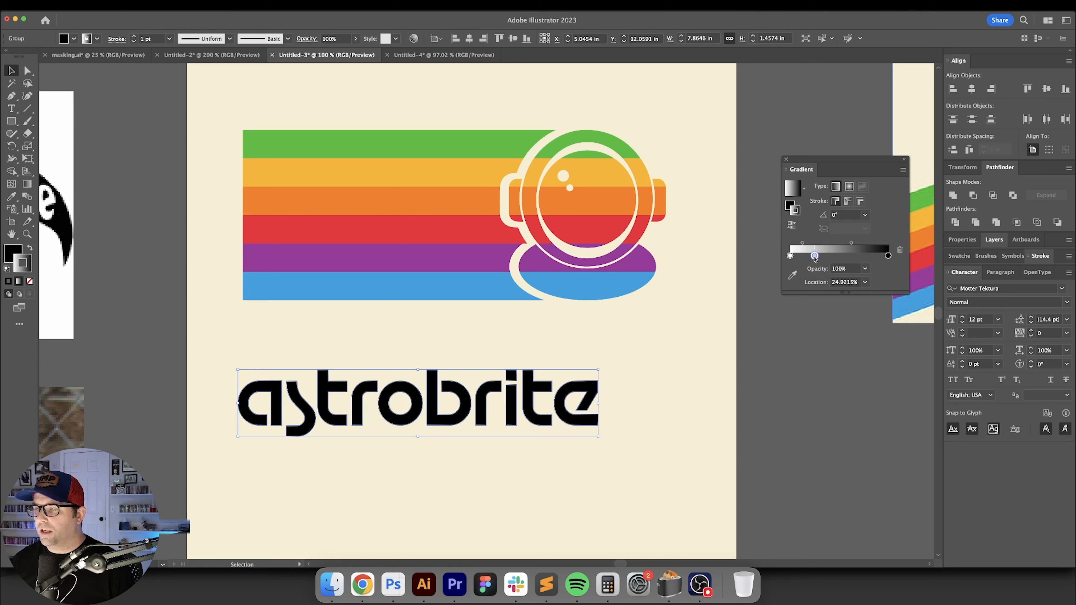
{"action": "left_click", "coordinate": [840, 256]}
{"action": "left_click", "coordinate": [860, 257]}
{"action": "left_click", "coordinate": [873, 256]}
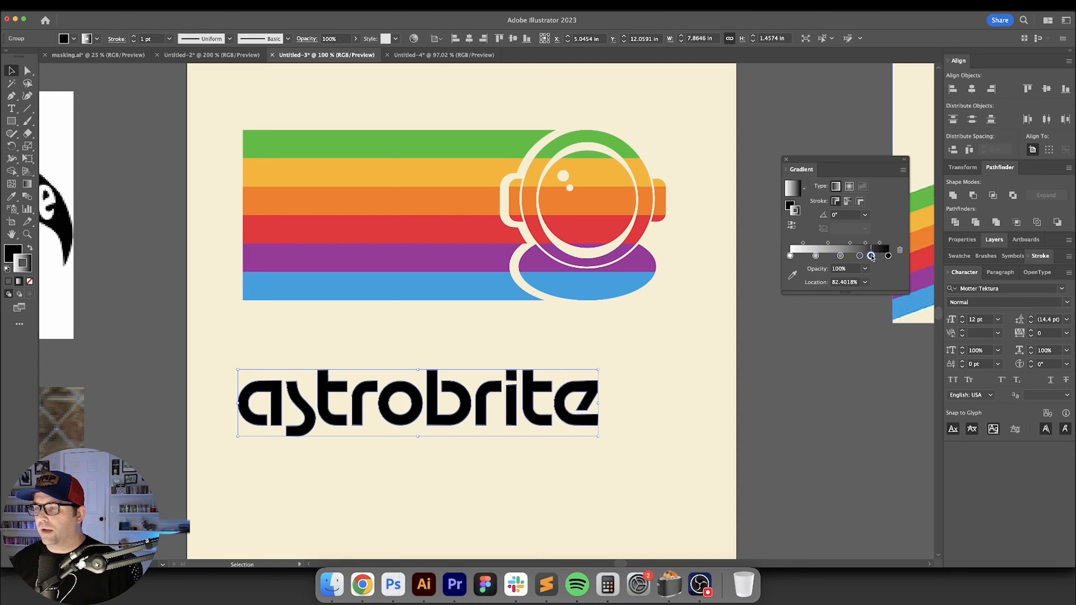
{"action": "left_click", "coordinate": [841, 256]}
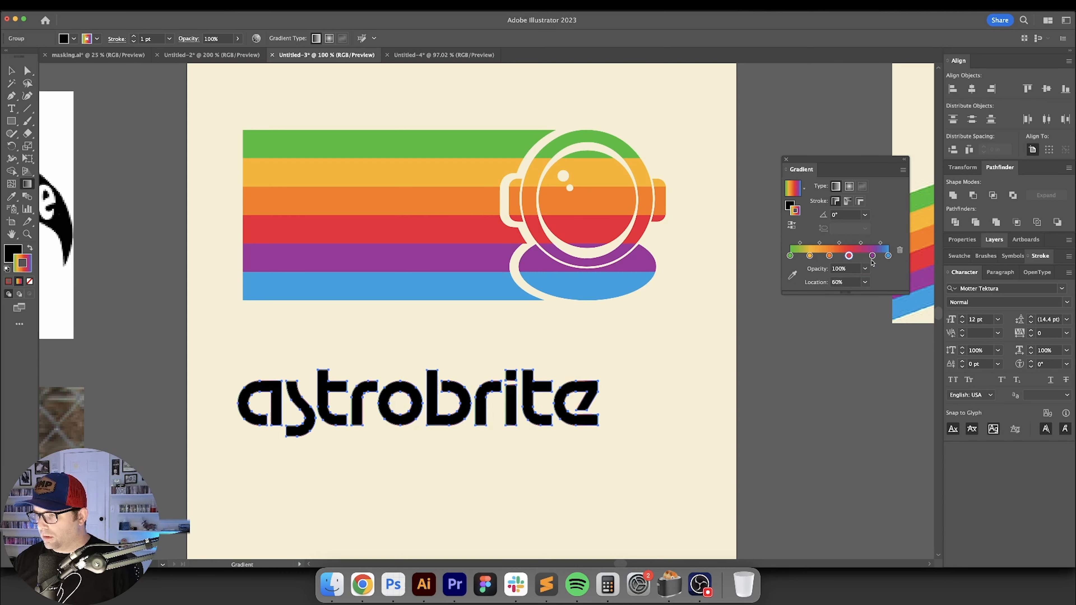
Set the purple gradient stop's location to 80% and the lettering's stroke weight to 2 pt.
{"action": "left_click", "coordinate": [872, 257]}
{"action": "left_click", "coordinate": [847, 281]}
{"action": "key", "text": "Return"}
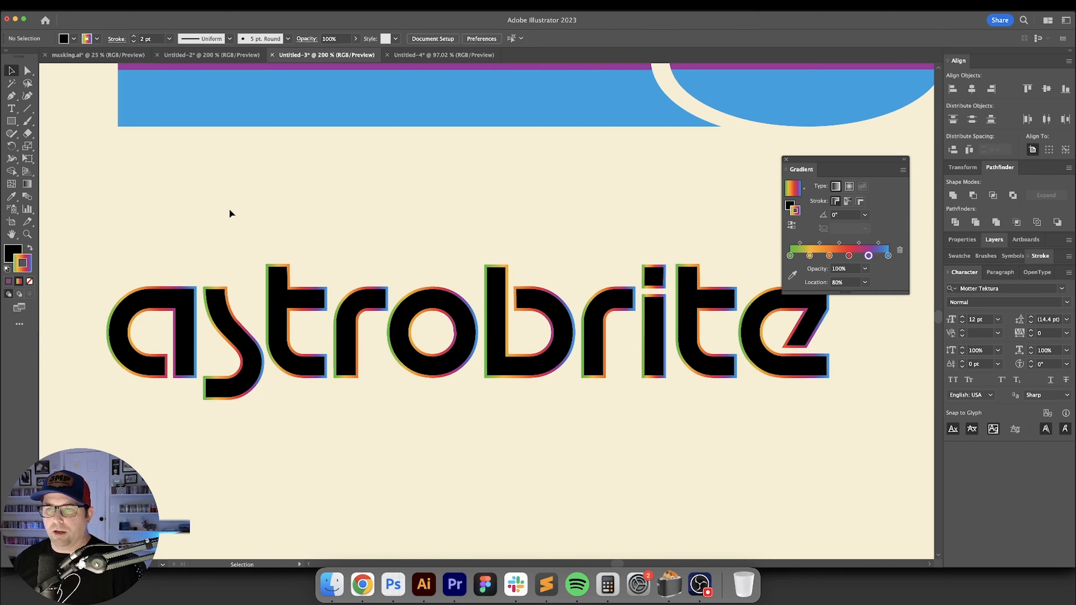
Duplicate the rainbow-stroked astrobrite lettering straight below the original.
{"action": "left_click_drag", "start_coordinate": [316, 202], "coordinate": [313, 212]}
{"action": "left_click_drag", "start_coordinate": [336, 253], "coordinate": [354, 241]}
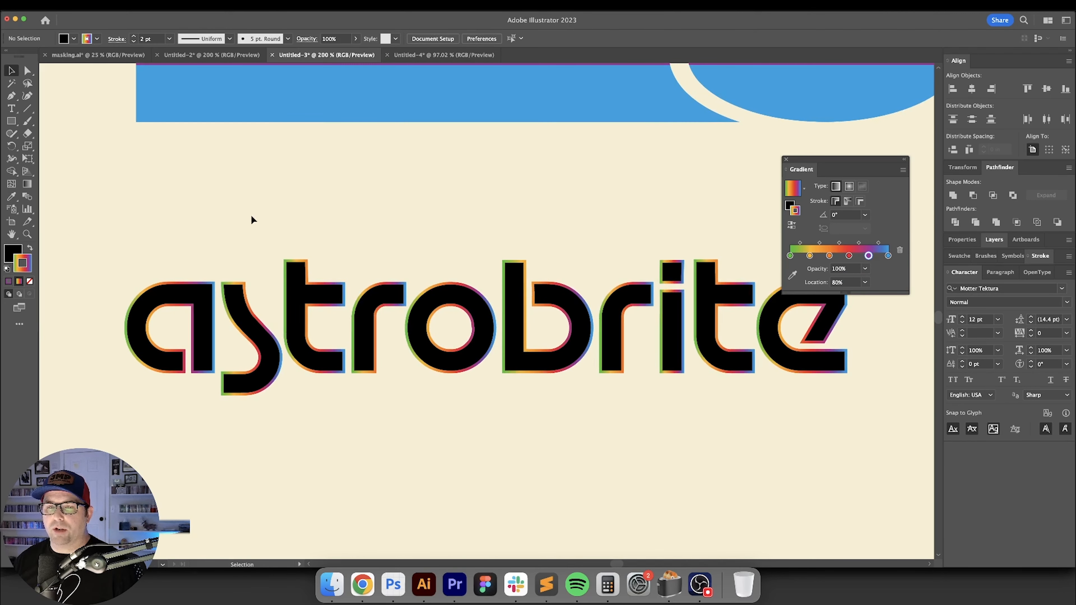
{"action": "scroll", "coordinate": [373, 268], "scroll_direction": "down", "scroll_amount": 5}
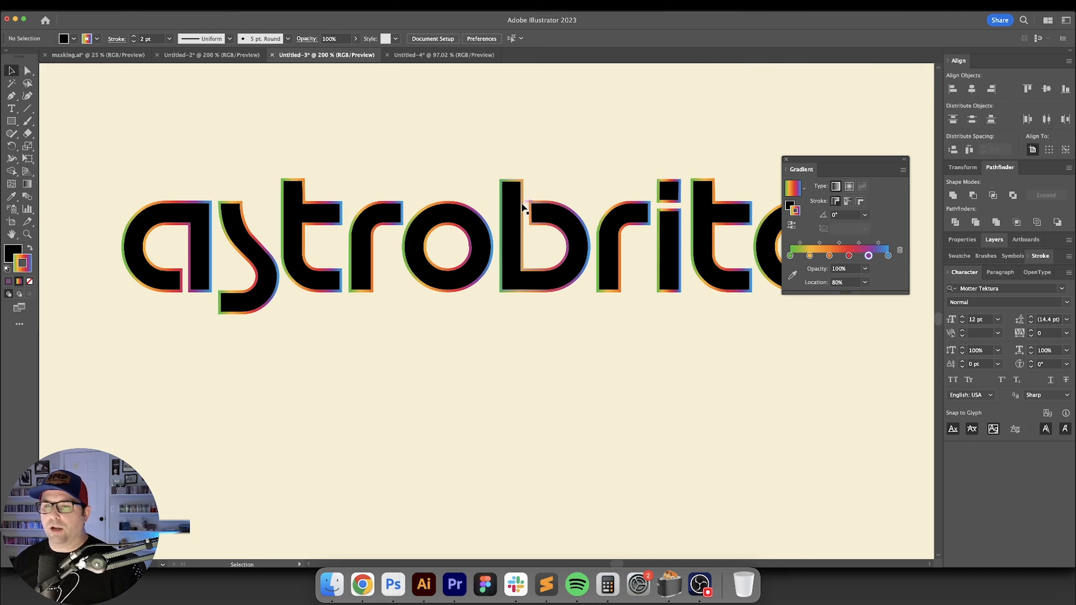
{"action": "left_click_drag", "start_coordinate": [521, 209], "coordinate": [520, 411]}
{"action": "scroll", "coordinate": [397, 293], "scroll_direction": "down", "scroll_amount": 3}
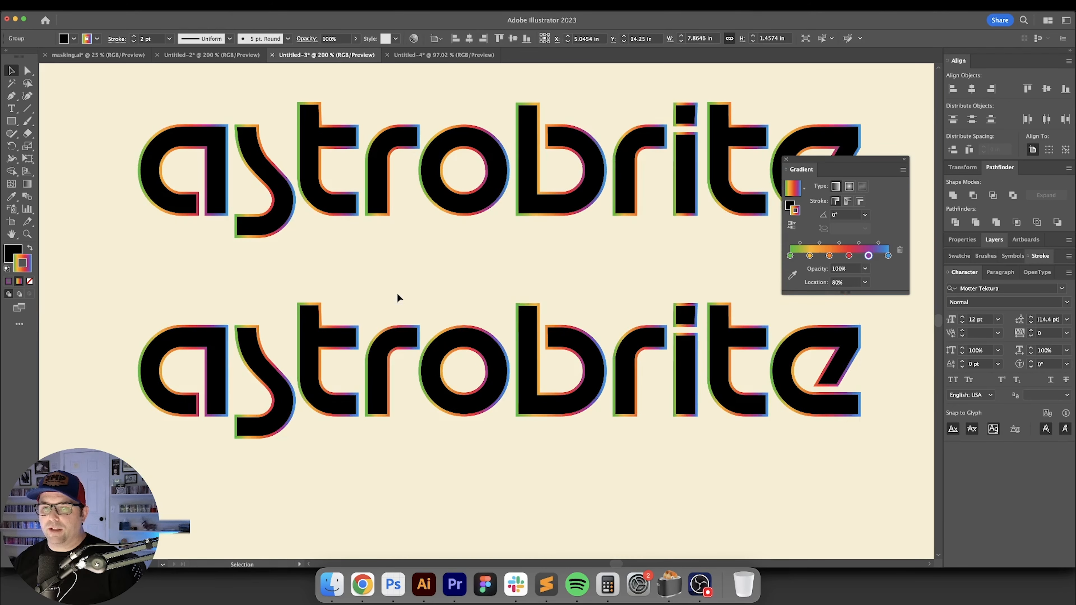
Remove the stroke from the lower copy of the astrobrite lettering.
{"action": "left_click", "coordinate": [397, 293]}
{"action": "left_click_drag", "start_coordinate": [272, 272], "coordinate": [415, 355]}
{"action": "key", "text": "slash"}
{"action": "left_click", "coordinate": [145, 253]}
{"action": "scroll", "coordinate": [145, 254], "scroll_direction": "down", "scroll_amount": 2}
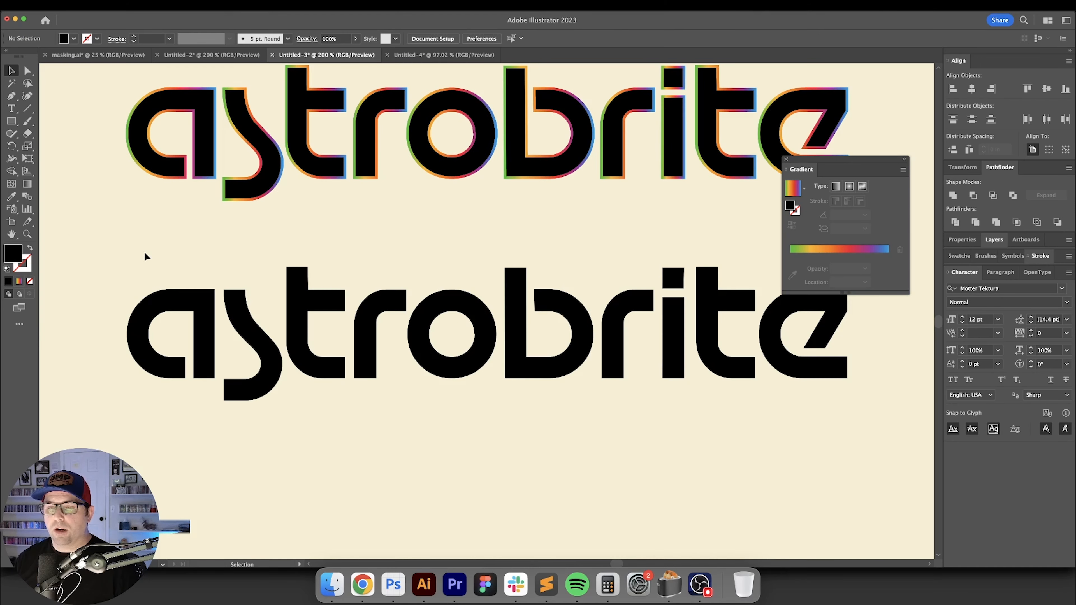
Make the lower lettering copy a compound path and fill it with the black sampled from the original lettering.
{"action": "left_click_drag", "start_coordinate": [144, 256], "coordinate": [384, 348]}
{"action": "left_click", "coordinate": [101, 4]}
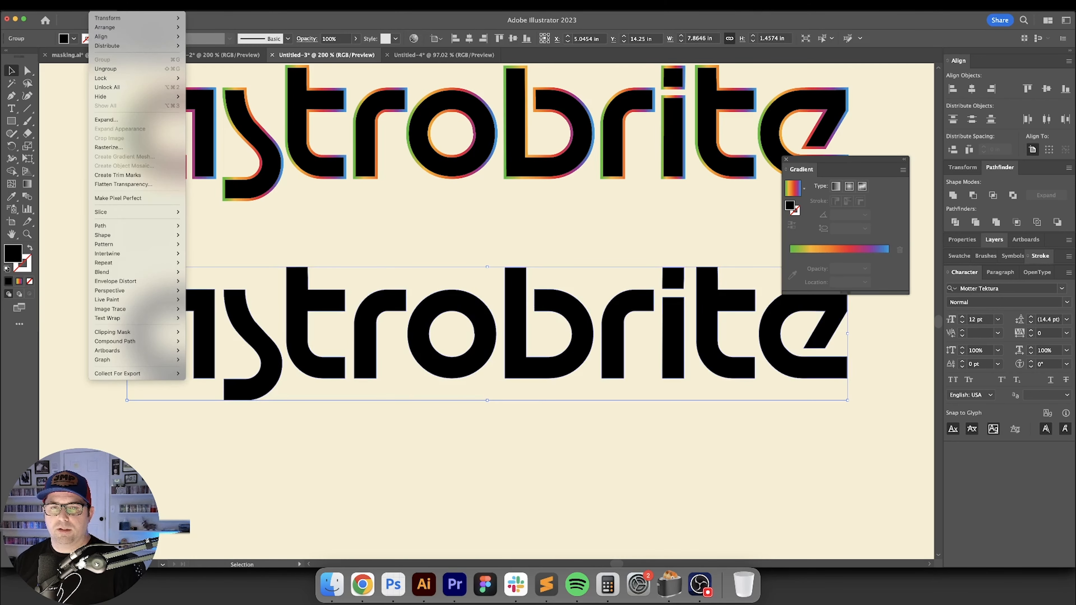
{"action": "mouse_move", "coordinate": [174, 348]}
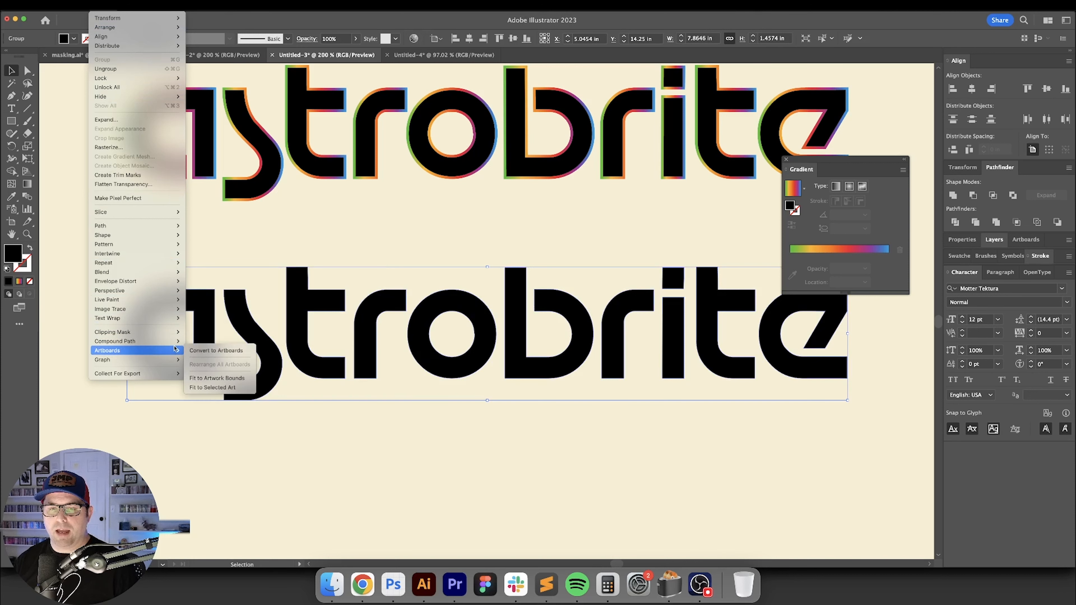
{"action": "left_click", "coordinate": [200, 341]}
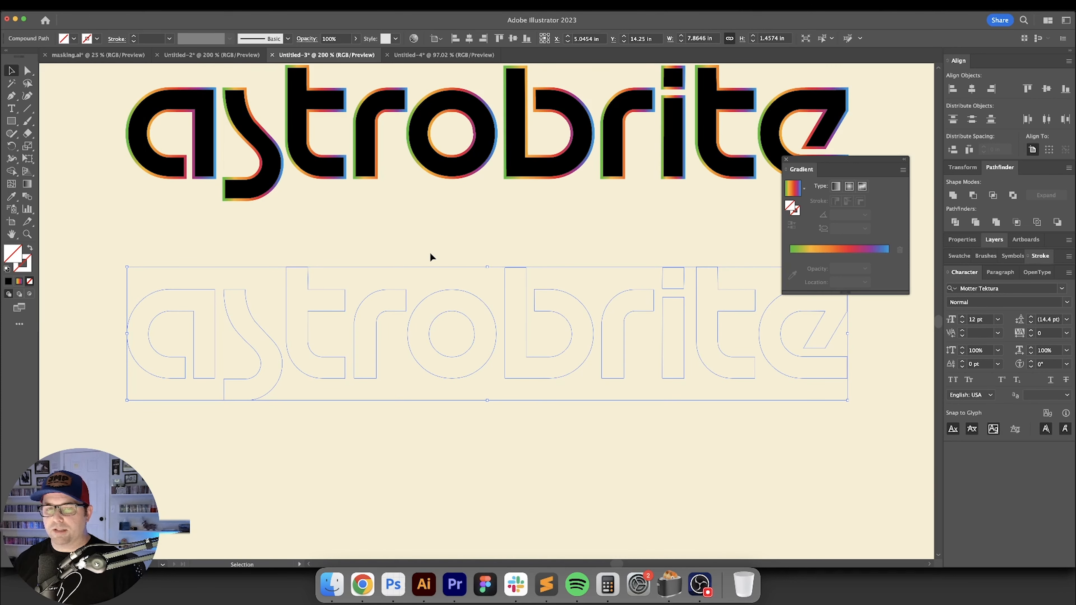
{"action": "key", "text": "i"}
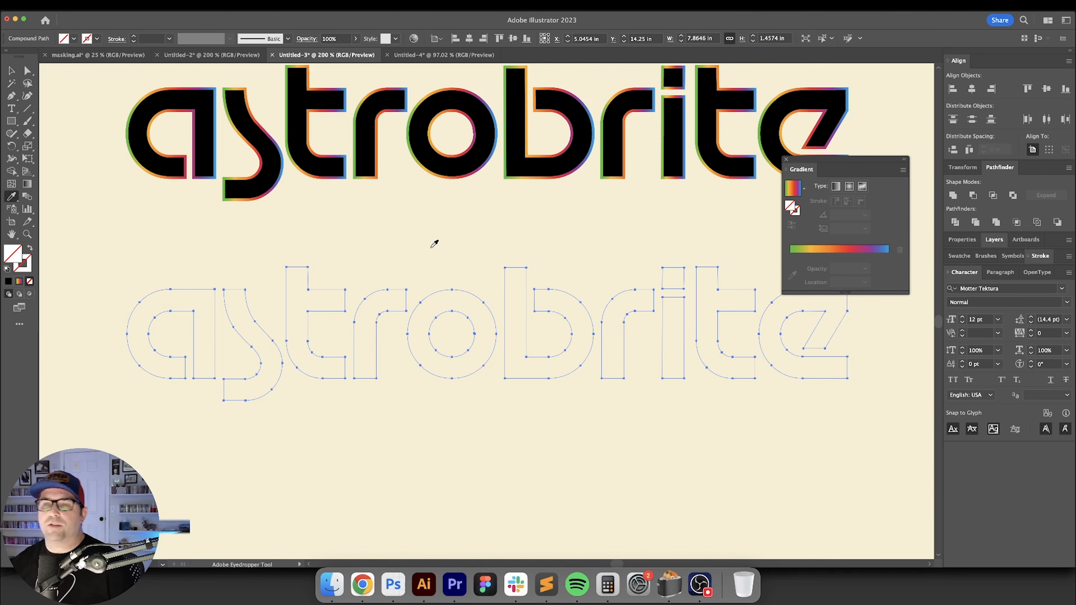
{"action": "left_click", "coordinate": [370, 127]}
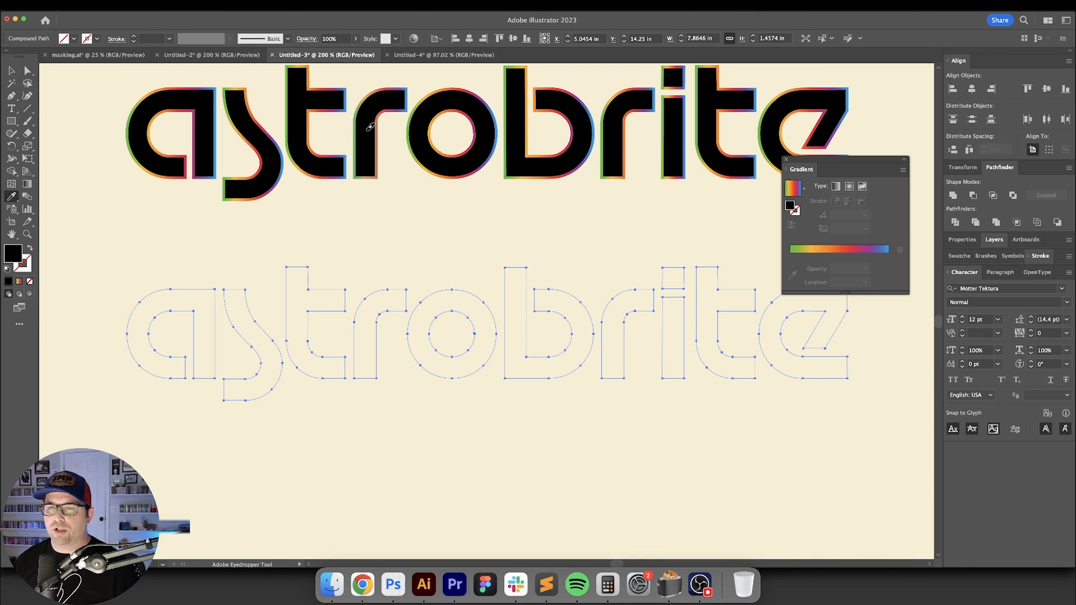
{"action": "key", "text": "v"}
{"action": "left_click", "coordinate": [374, 258]}
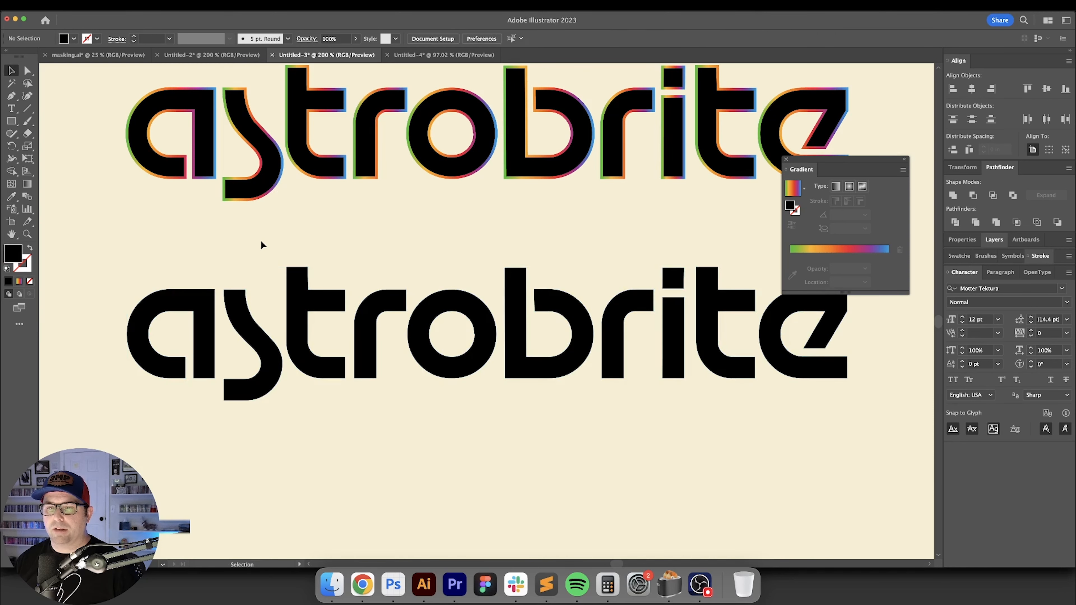
Sample the original lettering's rainbow gradient stroke onto the compound-path copy.
{"action": "left_click", "coordinate": [341, 372]}
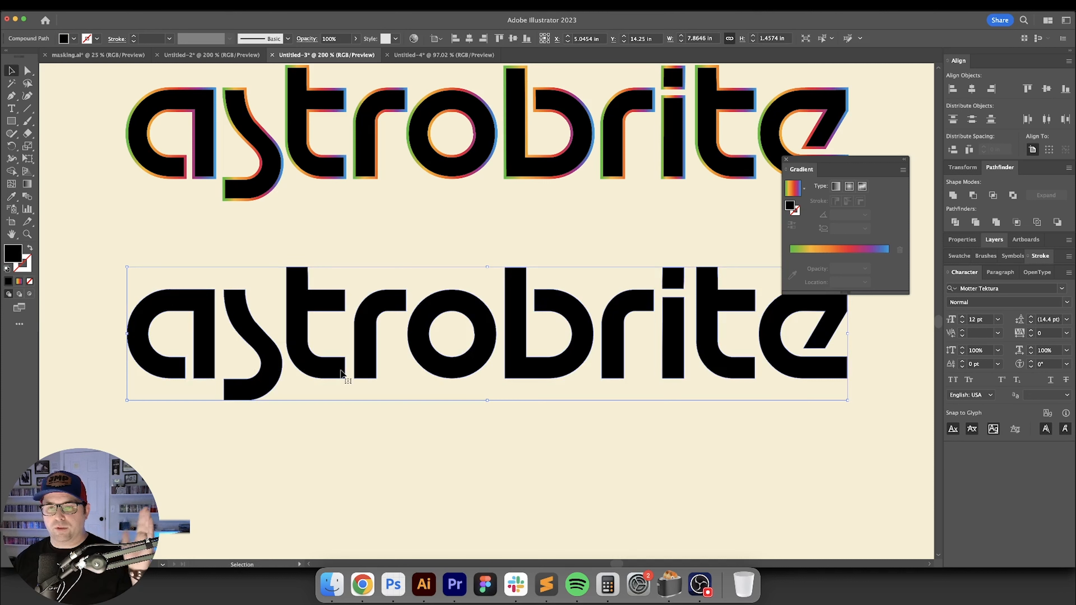
{"action": "key", "text": "i"}
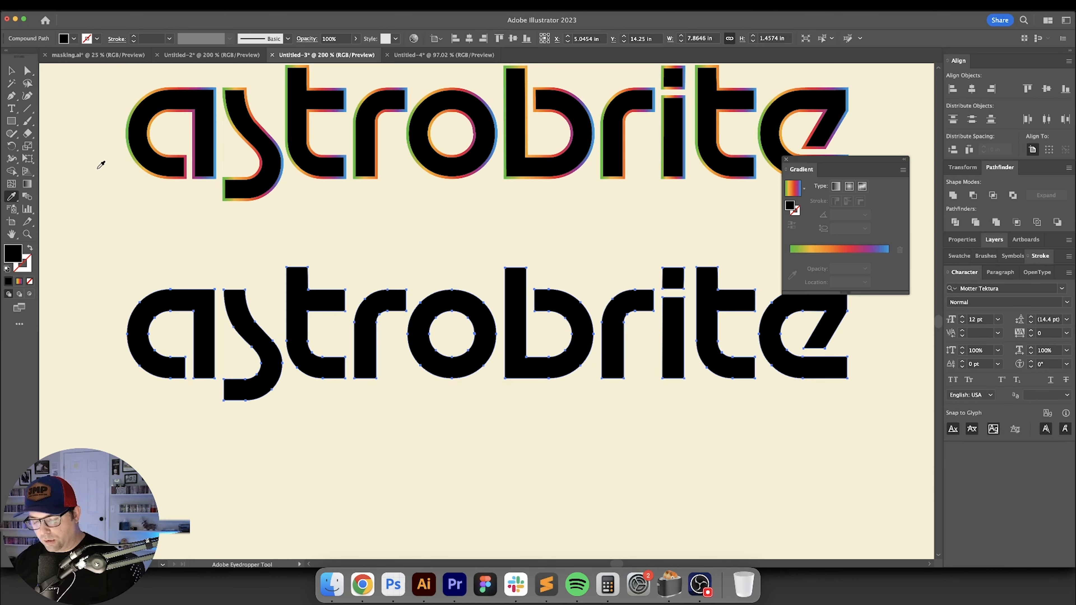
{"action": "key", "text": "x"}
{"action": "left_click", "coordinate": [448, 172]}
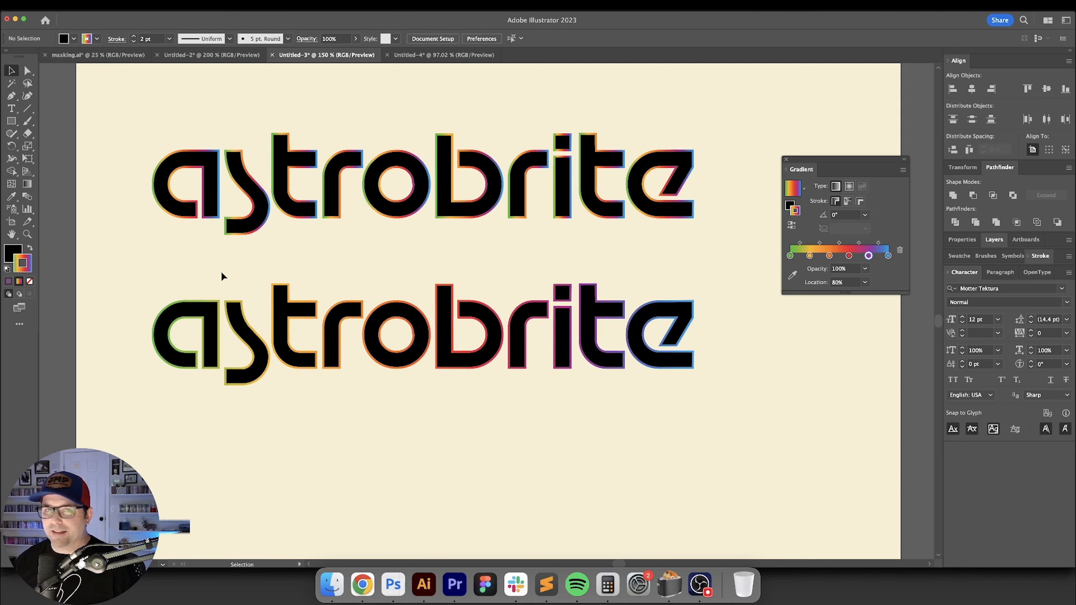
Delete the compound-path copy of the lettering.
{"action": "left_click", "coordinate": [486, 368]}
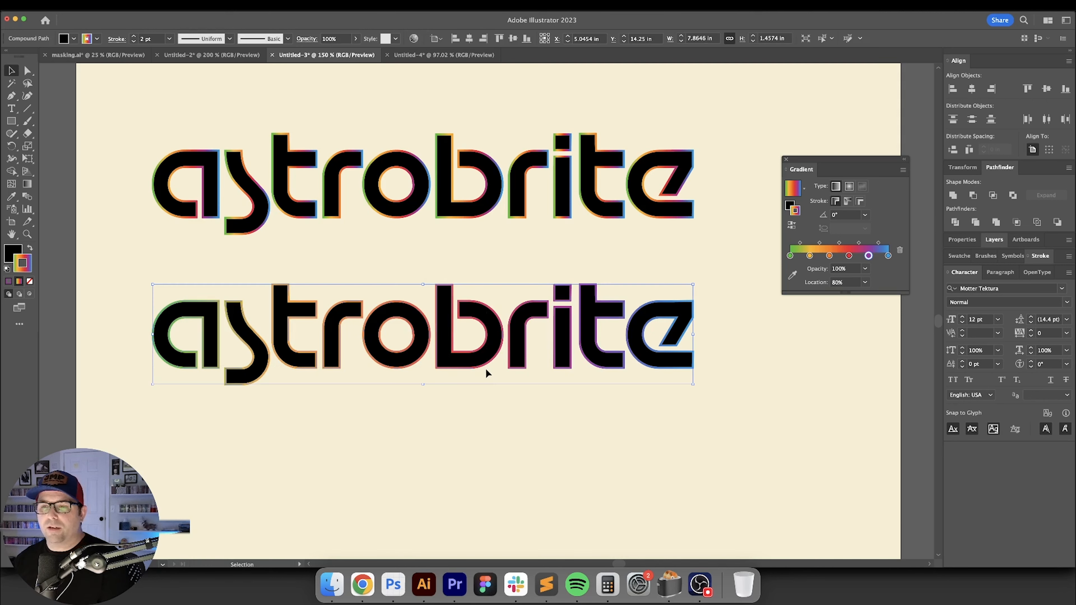
{"action": "key", "text": "Delete"}
Set the original lettering's stroke gradient angle to 135° and reverse the gradient direction.
{"action": "left_click_drag", "start_coordinate": [676, 260], "coordinate": [399, 159]}
{"action": "left_click", "coordinate": [849, 217]}
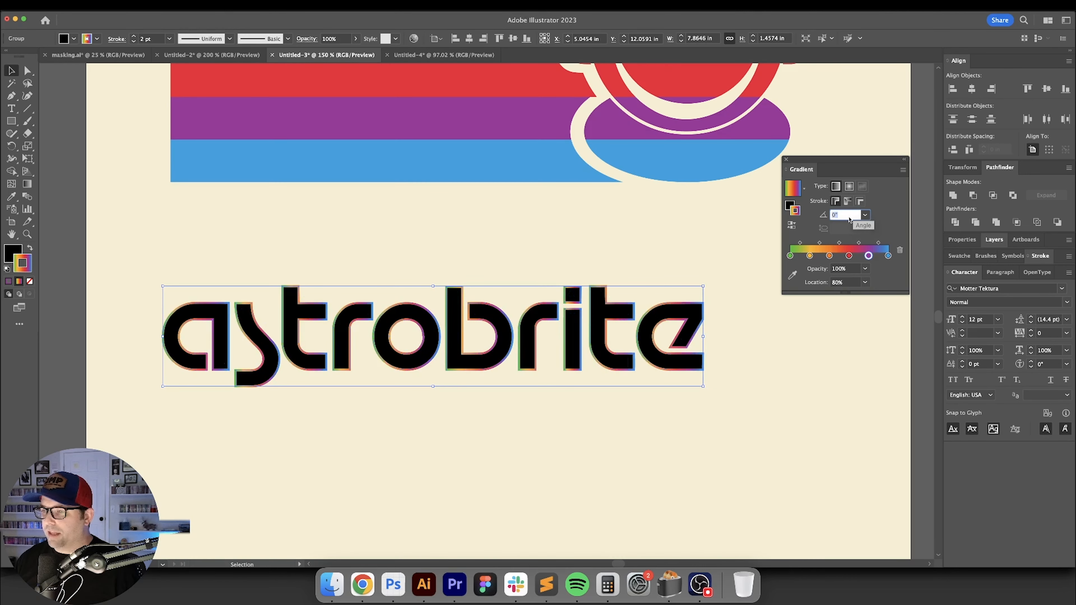
{"action": "type", "text": "135"}
{"action": "key", "text": "Return"}
{"action": "left_click", "coordinate": [478, 243]}
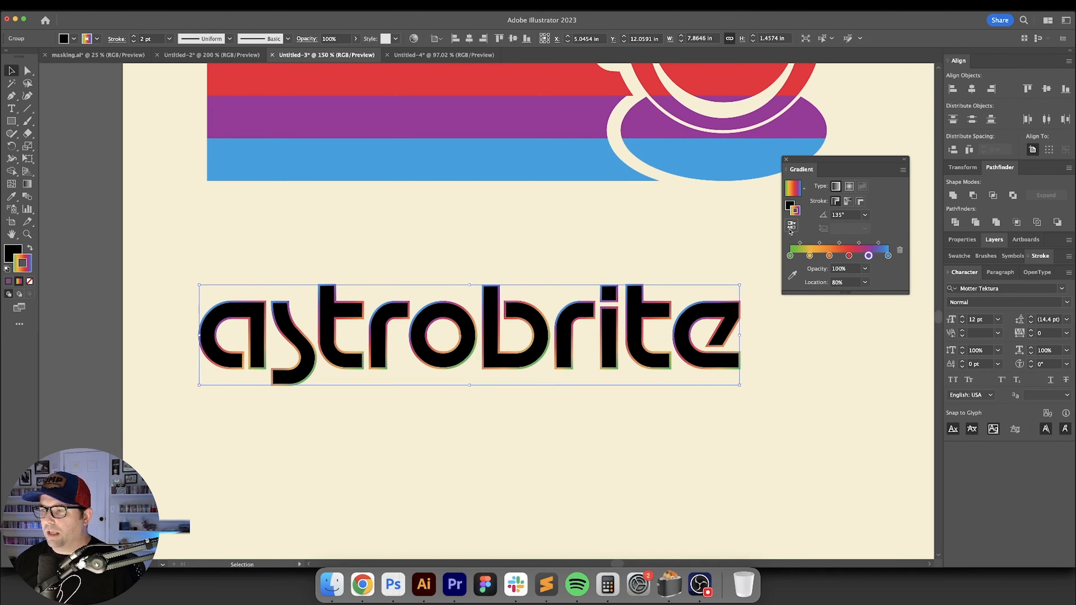
{"action": "left_click", "coordinate": [791, 225]}
{"action": "left_click", "coordinate": [331, 263]}
Change the astrobrite lettering's fill from black to a neutral dark gray at about 15% brightness.
{"action": "scroll", "coordinate": [331, 263], "scroll_direction": "down", "scroll_amount": 3}
{"action": "scroll", "coordinate": [331, 264], "scroll_direction": "right", "scroll_amount": 3}
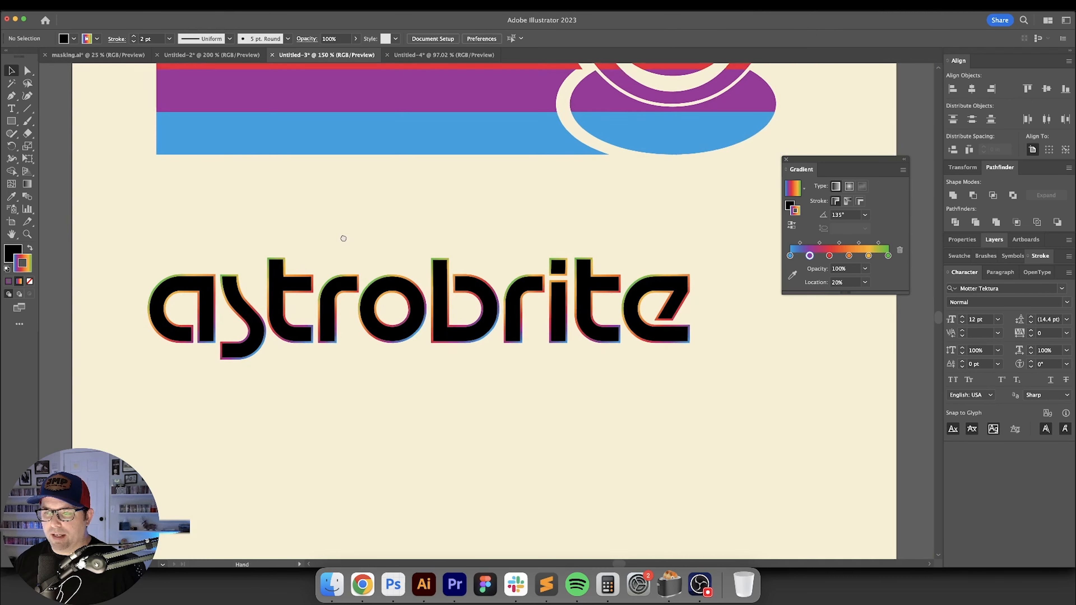
{"action": "left_click_drag", "start_coordinate": [127, 211], "coordinate": [716, 410]}
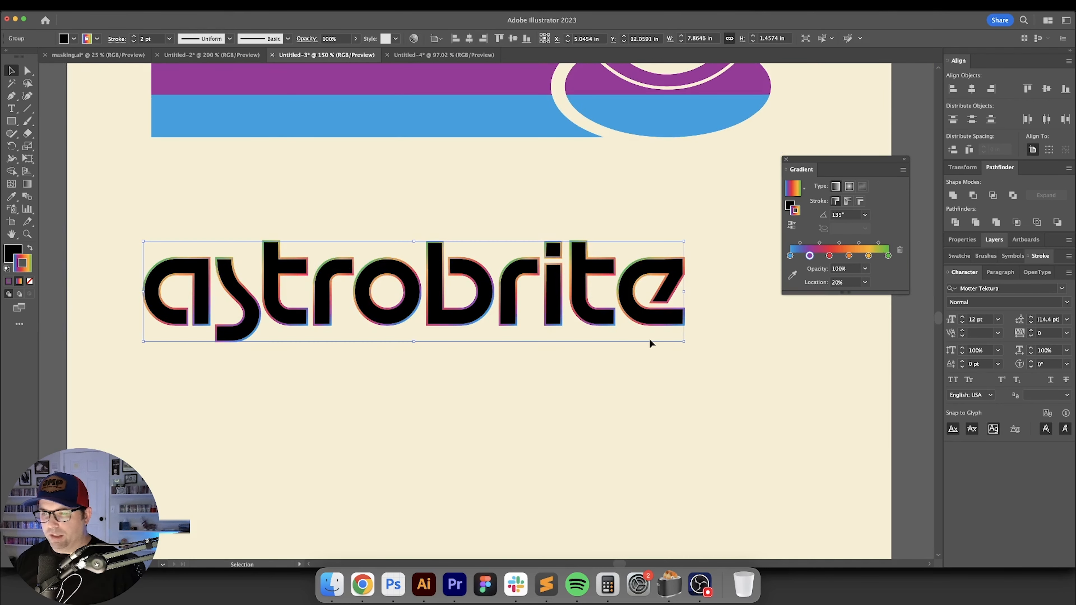
{"action": "double_click", "coordinate": [11, 251]}
{"action": "left_click", "coordinate": [806, 346]}
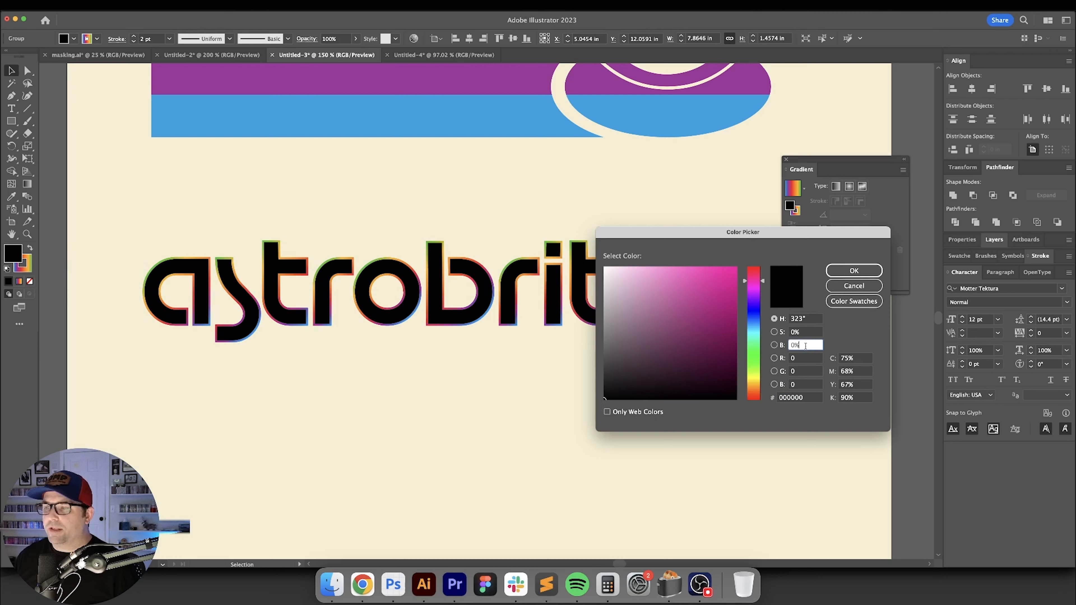
{"action": "key", "text": "shift+Up"}
{"action": "key", "text": "shift+Up"}
{"action": "key", "text": "Down"}
{"action": "key", "text": "Down"}
{"action": "key", "text": "Down"}
{"action": "key", "text": "Down"}
{"action": "key", "text": "Down"}
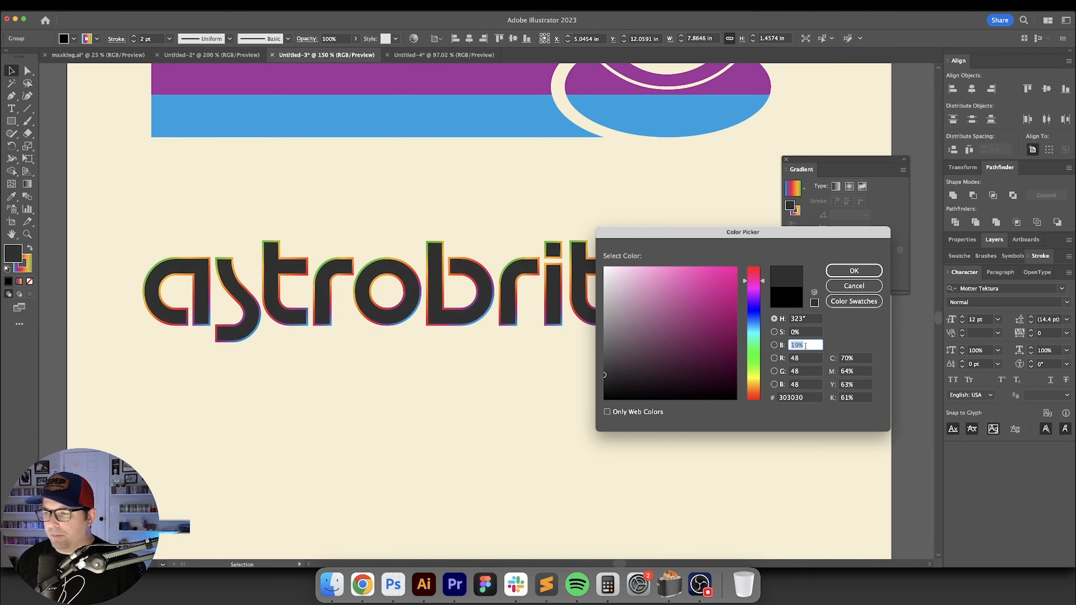
{"action": "key", "text": "Return"}
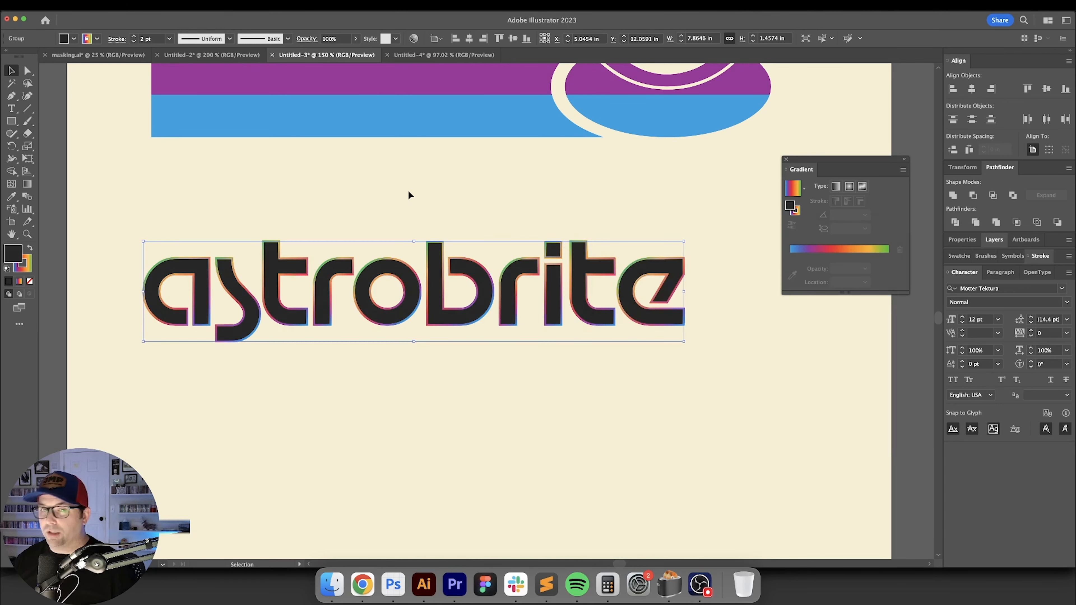
Center the astrobrite lettering horizontally on the artboard.
{"action": "left_click", "coordinate": [413, 190]}
{"action": "key", "text": "super+minus"}
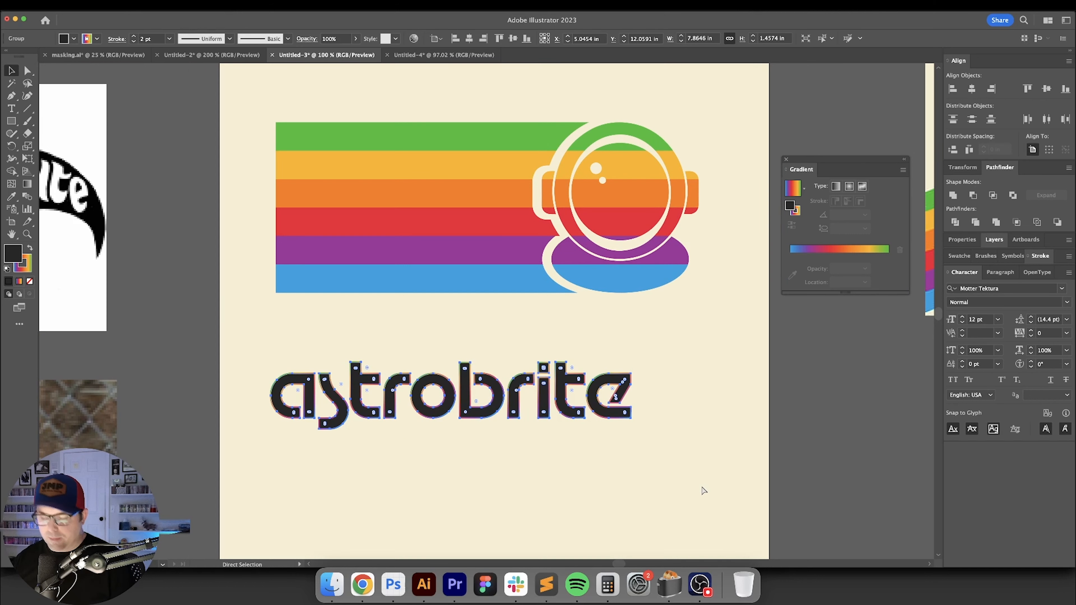
{"action": "left_click", "coordinate": [677, 345]}
{"action": "left_click_drag", "start_coordinate": [664, 382], "coordinate": [605, 390]}
{"action": "left_click", "coordinate": [551, 396]}
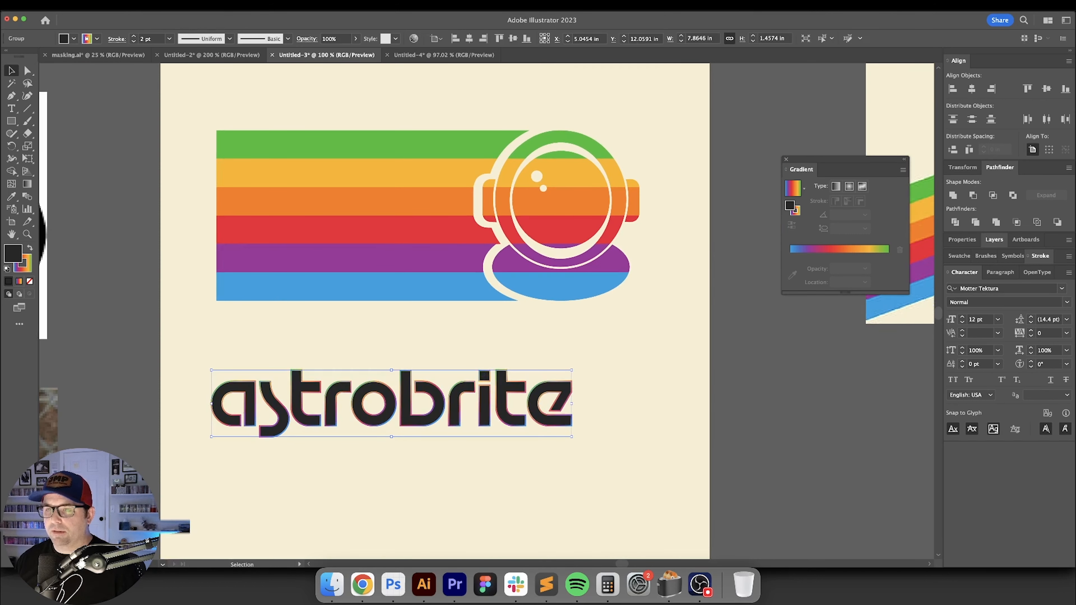
{"action": "left_click", "coordinate": [470, 38]}
Center the striped helmet artwork horizontally and vertically on the artboard.
{"action": "left_click", "coordinate": [685, 302]}
{"action": "left_click_drag", "start_coordinate": [664, 192], "coordinate": [666, 229]}
{"action": "left_click_drag", "start_coordinate": [578, 194], "coordinate": [608, 208]}
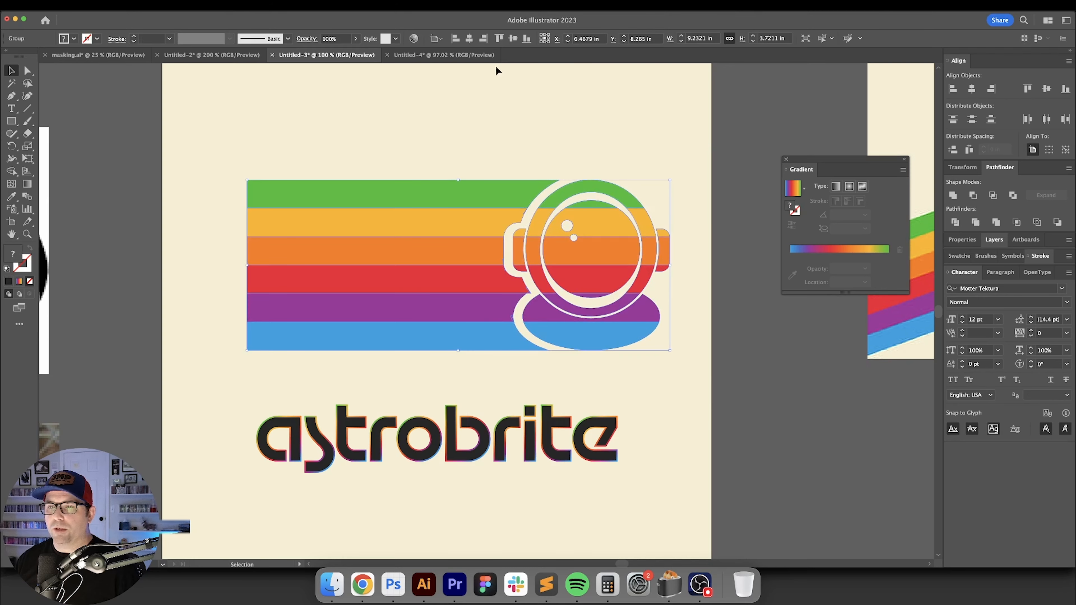
{"action": "left_click", "coordinate": [470, 38]}
{"action": "left_click", "coordinate": [537, 169]}
{"action": "scroll", "coordinate": [536, 168], "scroll_direction": "down", "scroll_amount": 1}
{"action": "key", "text": "space"}
{"action": "left_click_drag", "start_coordinate": [569, 175], "coordinate": [484, 238]}
{"action": "scroll", "coordinate": [484, 238], "scroll_direction": "down", "scroll_amount": 1}
{"action": "left_click", "coordinate": [483, 250]}
{"action": "left_click", "coordinate": [513, 38]}
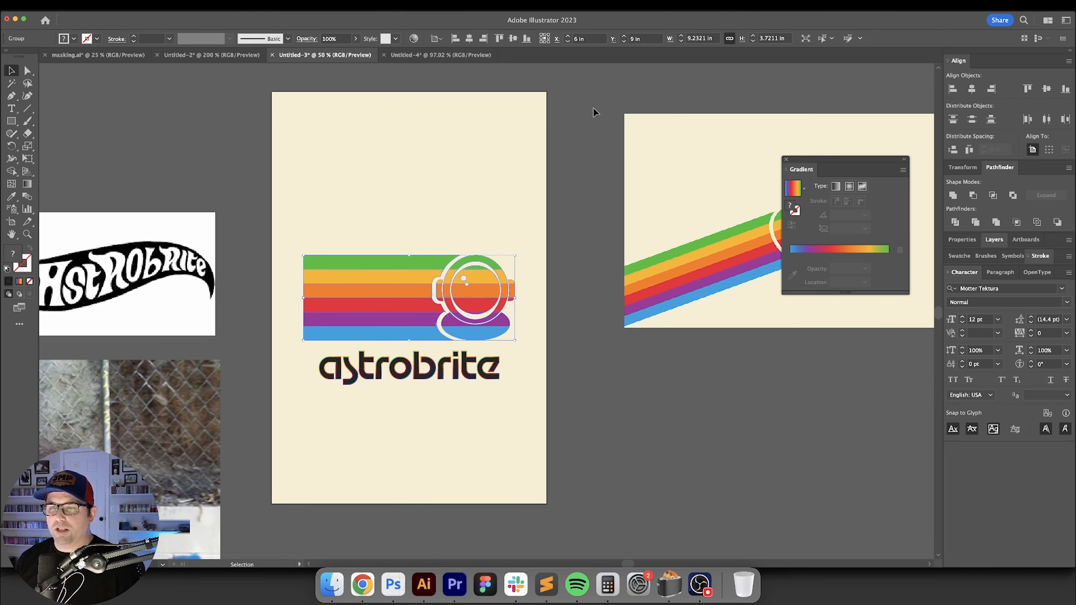
Move the helmet artwork by 0 in horizontally and -3 in vertically.
{"action": "key", "text": "Return"}
{"action": "key", "text": "Tab"}
{"action": "key", "text": "shift+Tab"}
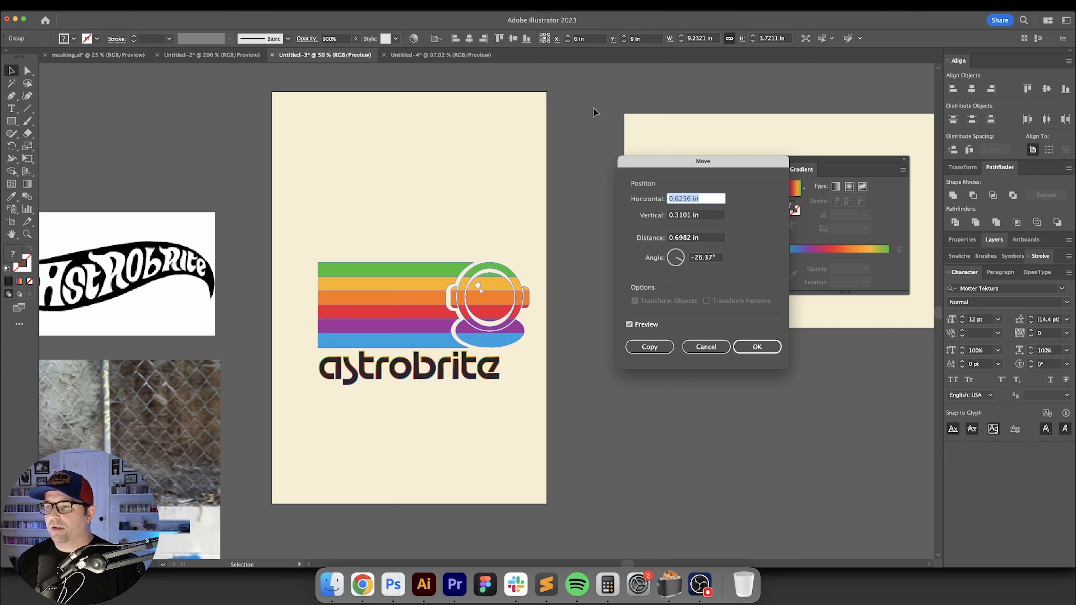
{"action": "key", "text": "Tab"}
{"action": "type", "text": "-3"}
{"action": "key", "text": "Tab"}
{"action": "key", "text": "shift+Tab"}
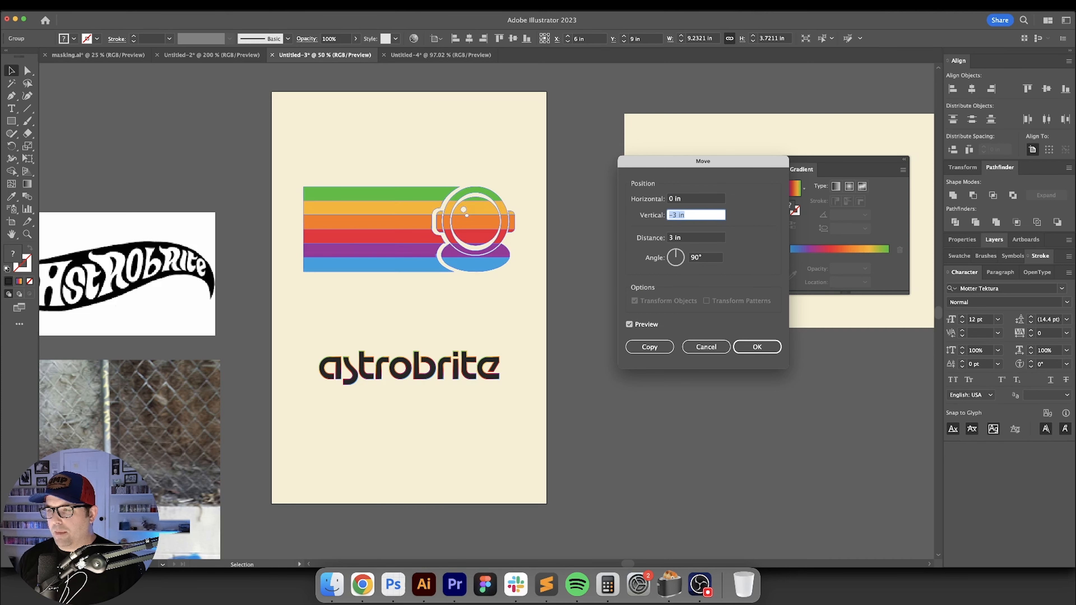
{"action": "key", "text": "Return"}
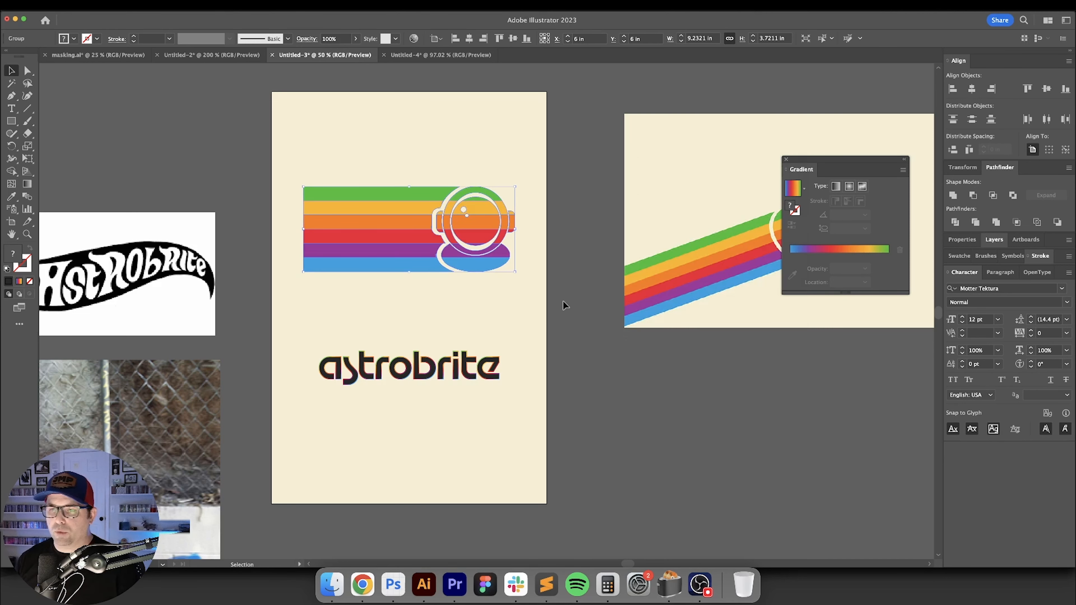
Distribute the lettering 0.5 in below the helmet artwork, using the artwork as the key object.
{"action": "scroll", "coordinate": [444, 357], "scroll_direction": "up", "scroll_amount": 1}
{"action": "left_click_drag", "start_coordinate": [443, 356], "coordinate": [513, 322]}
{"action": "scroll", "coordinate": [464, 285], "scroll_direction": "up", "scroll_amount": 2}
{"action": "left_click", "coordinate": [466, 271], "text": "shift"}
{"action": "left_click", "coordinate": [467, 271]}
{"action": "left_click", "coordinate": [998, 150]}
{"action": "type", "text": "0.5"}
{"action": "key", "text": "Return"}
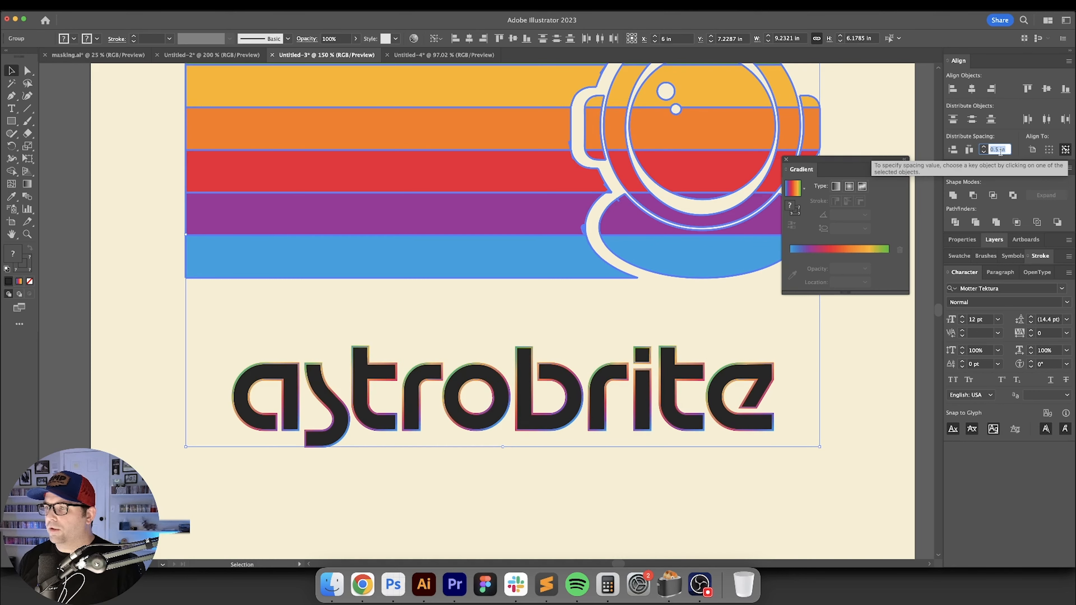
{"action": "left_click", "coordinate": [953, 149]}
{"action": "left_click", "coordinate": [203, 351]}
{"action": "scroll", "coordinate": [203, 350], "scroll_direction": "down", "scroll_amount": 2}
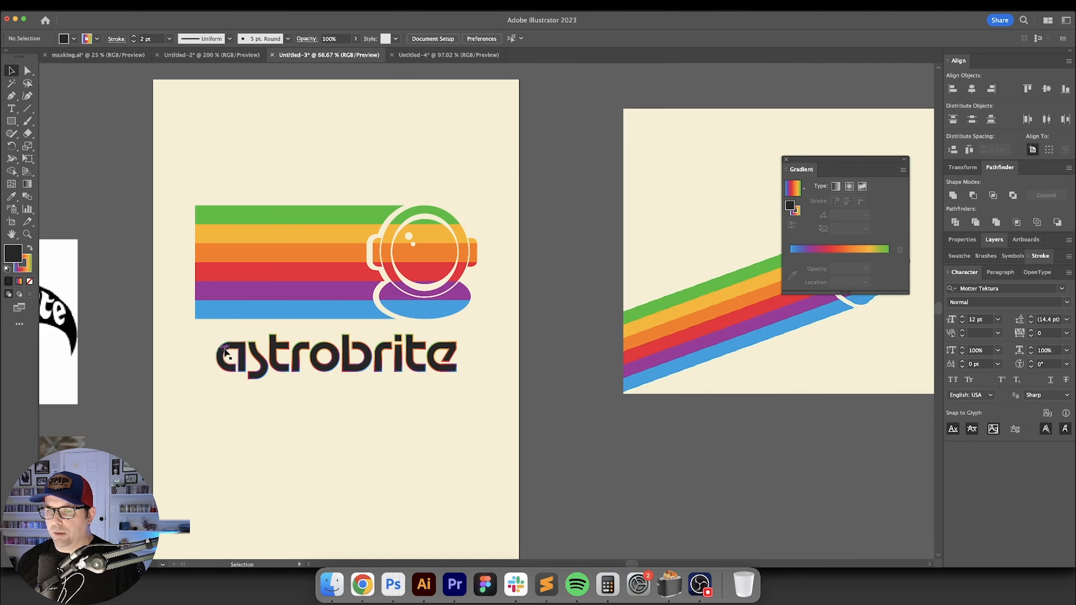
{"action": "left_click_drag", "start_coordinate": [203, 350], "coordinate": [327, 279]}
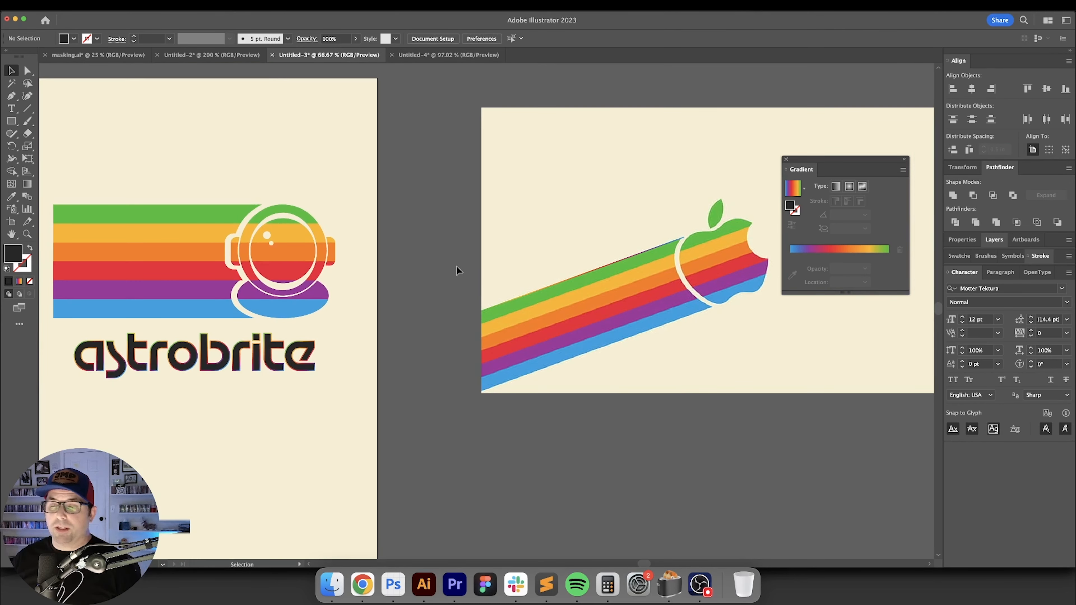